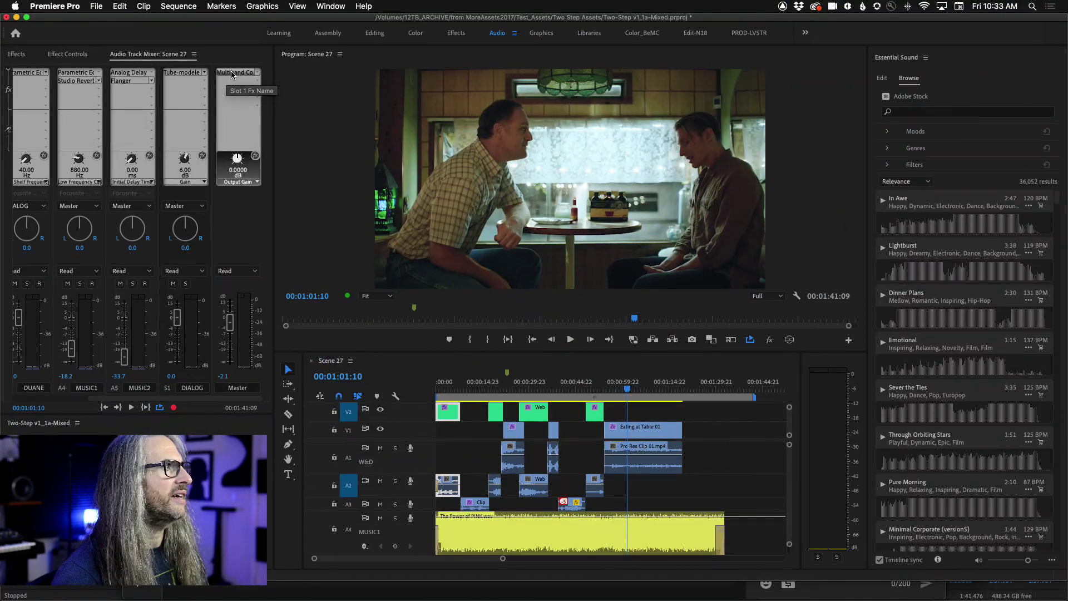
# - Open the Multiband Compressor in the Master track's first effect slot and bypass the effect
pyautogui.doubleClick(232, 75)
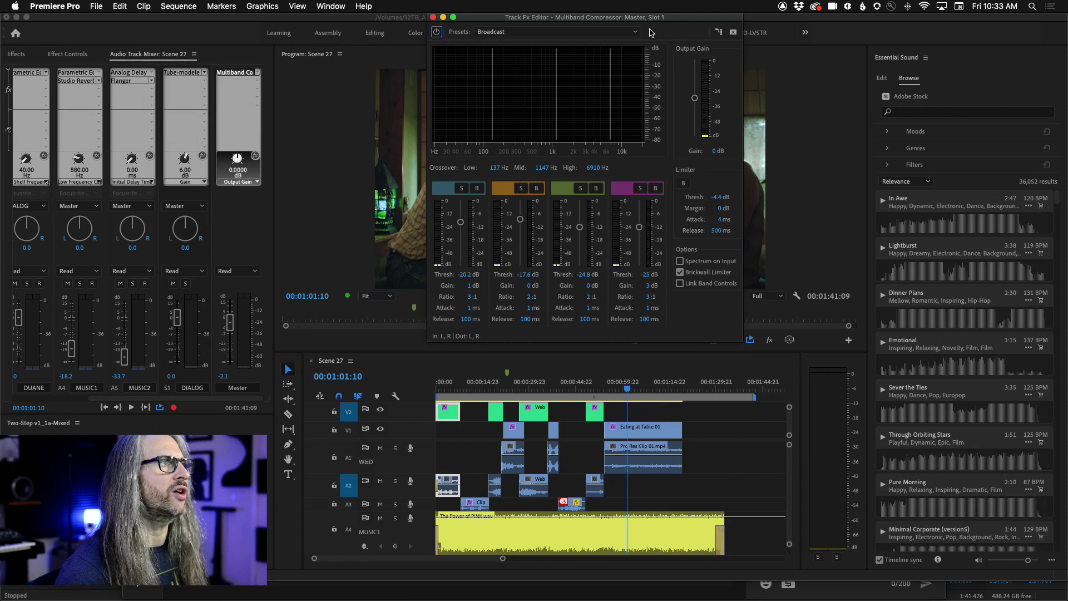
pyautogui.moveTo(480, 19); pyautogui.dragTo(577, 59)
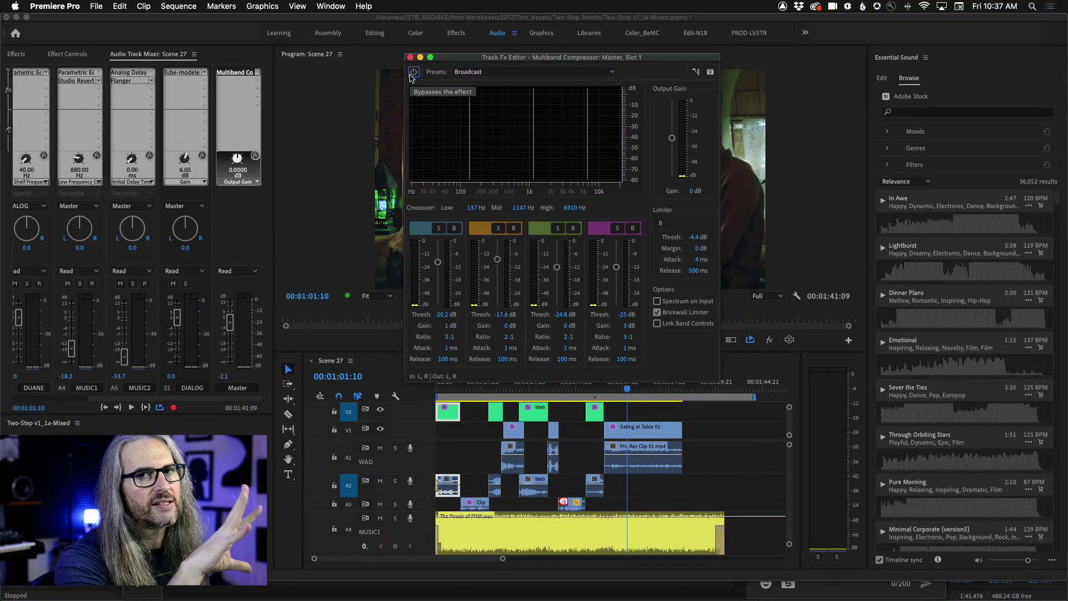
pyautogui.click(413, 73)
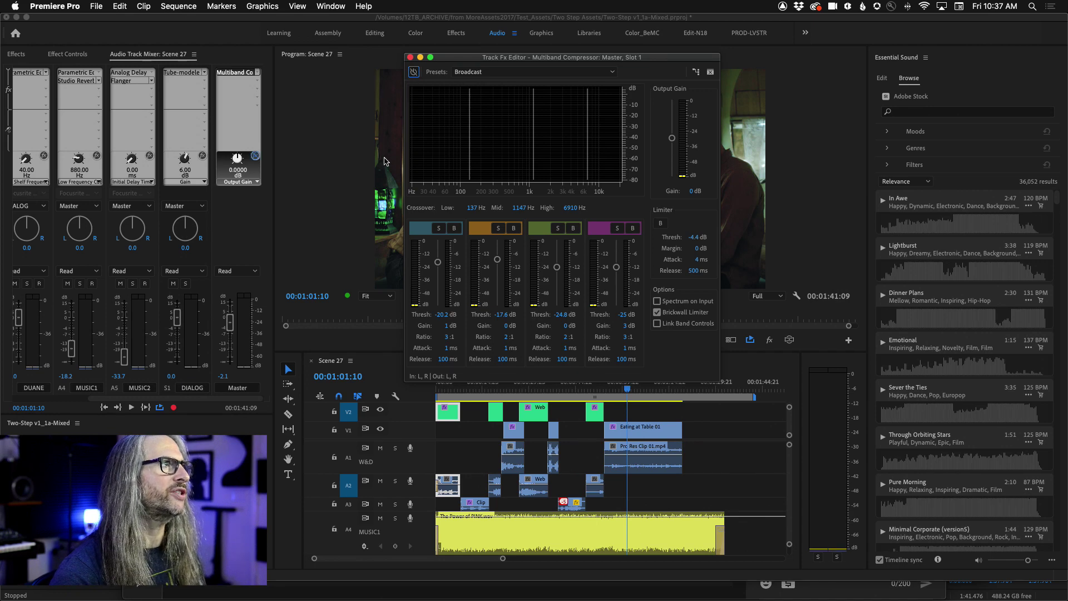
# - Move the compressor editor clear of the program video and audition the sequence from the beginning with the compressor bypassed
pyautogui.press('Home')
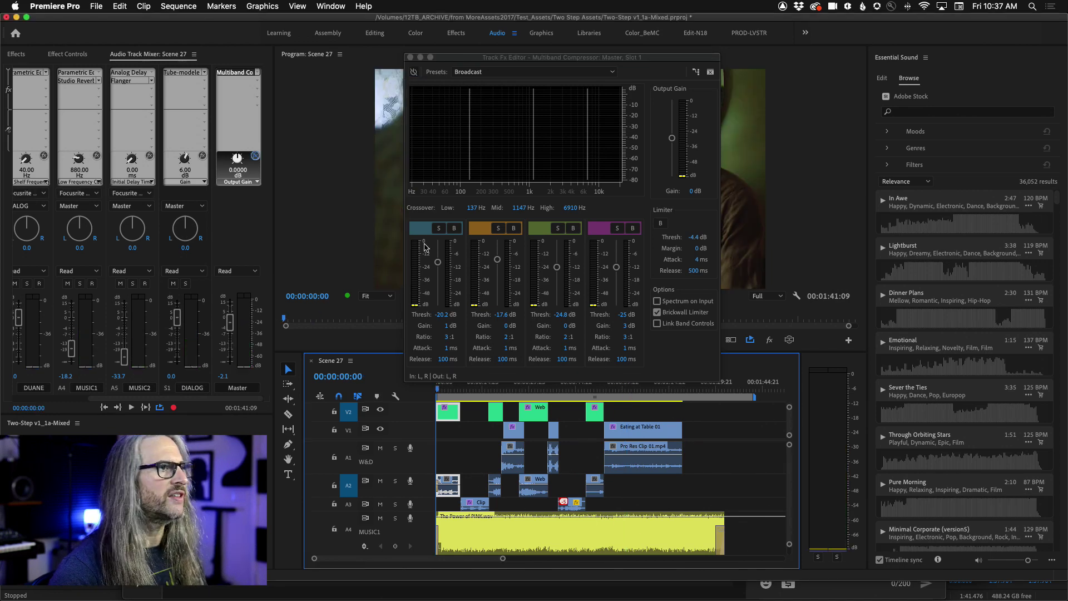
pyautogui.moveTo(484, 59); pyautogui.dragTo(126, 40)
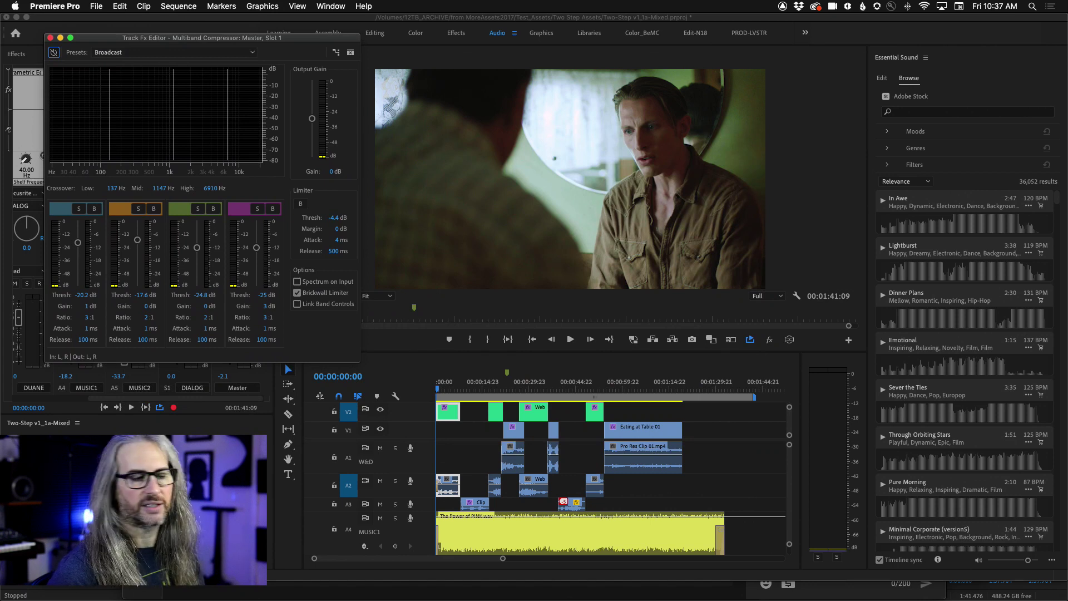
pyautogui.press('space')
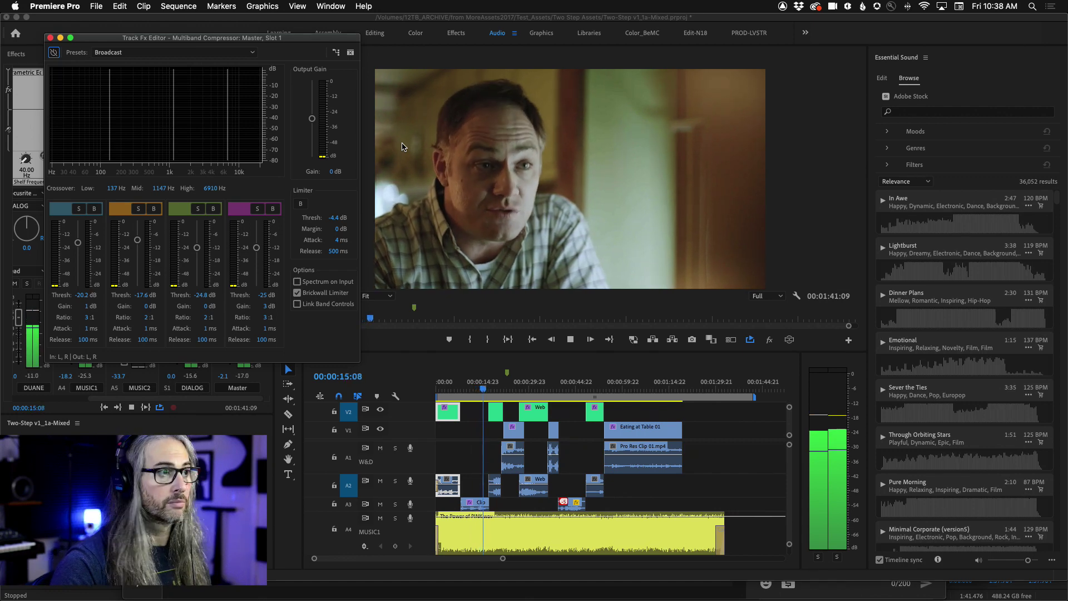
pyautogui.press('space')
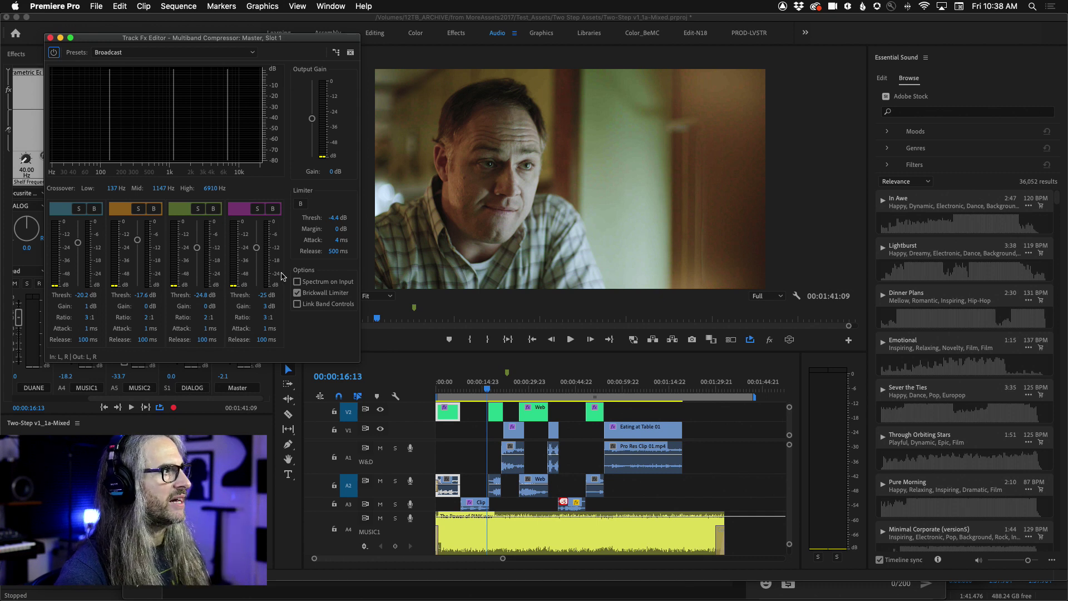
# - Turn off the compressor's Brickwall Limiter and audition the sequence from the beginning
pyautogui.click(297, 292)
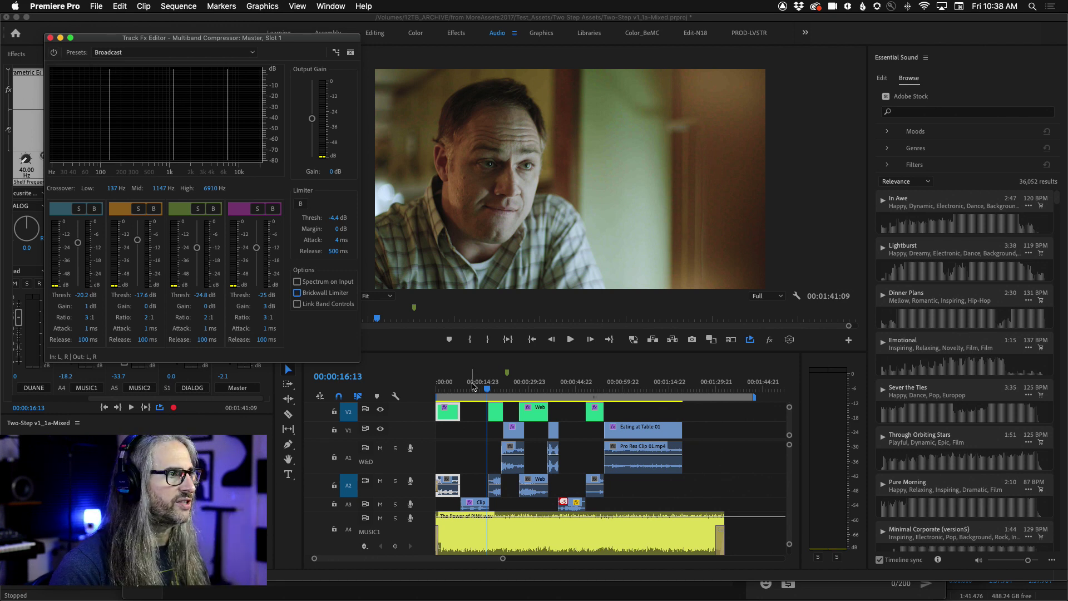
pyautogui.click(488, 393)
pyautogui.press('Home')
pyautogui.press('space')
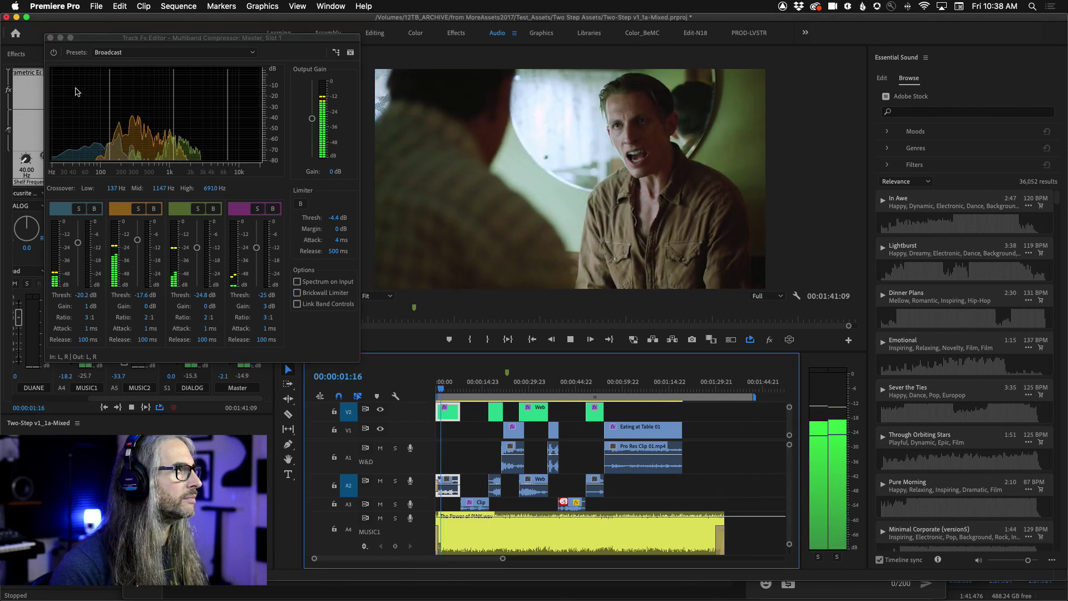
pyautogui.click(54, 54)
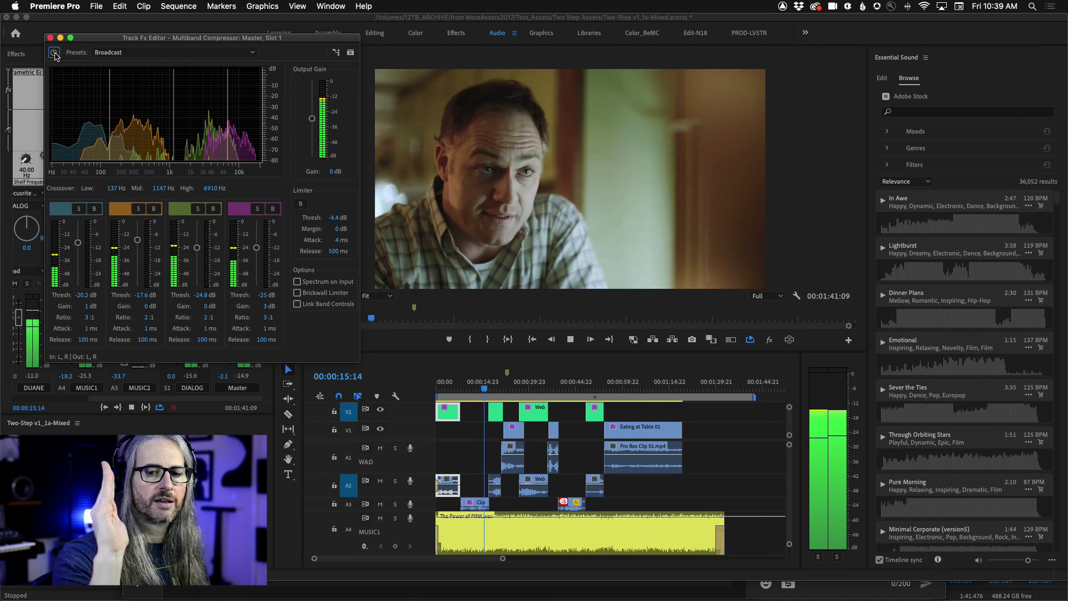
pyautogui.press('space')
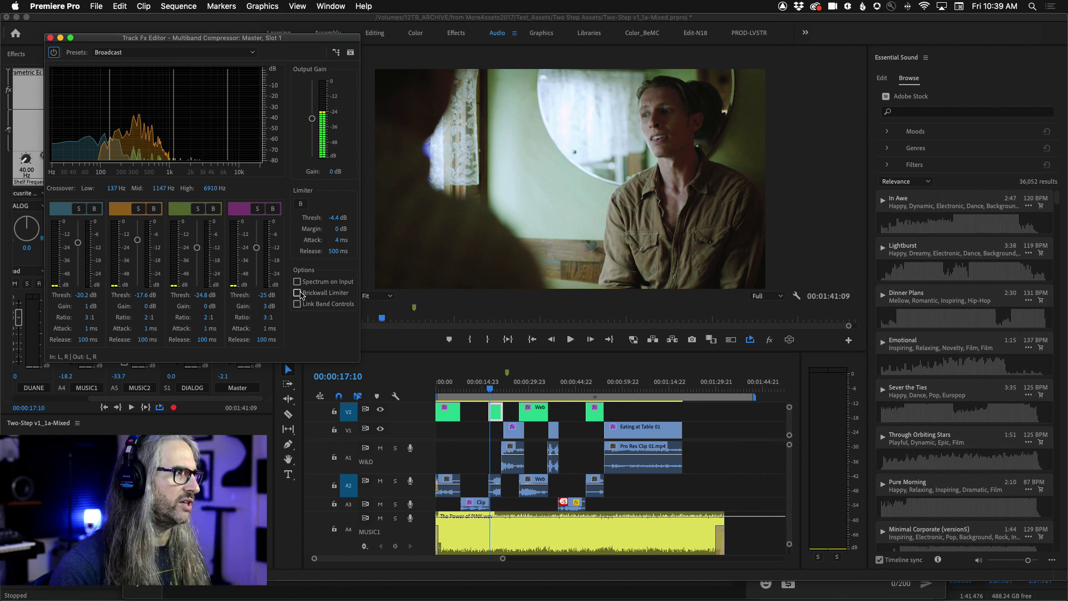
# - Resume playback and turn the compressor's Brickwall Limiter back on while listening
pyautogui.press('space')
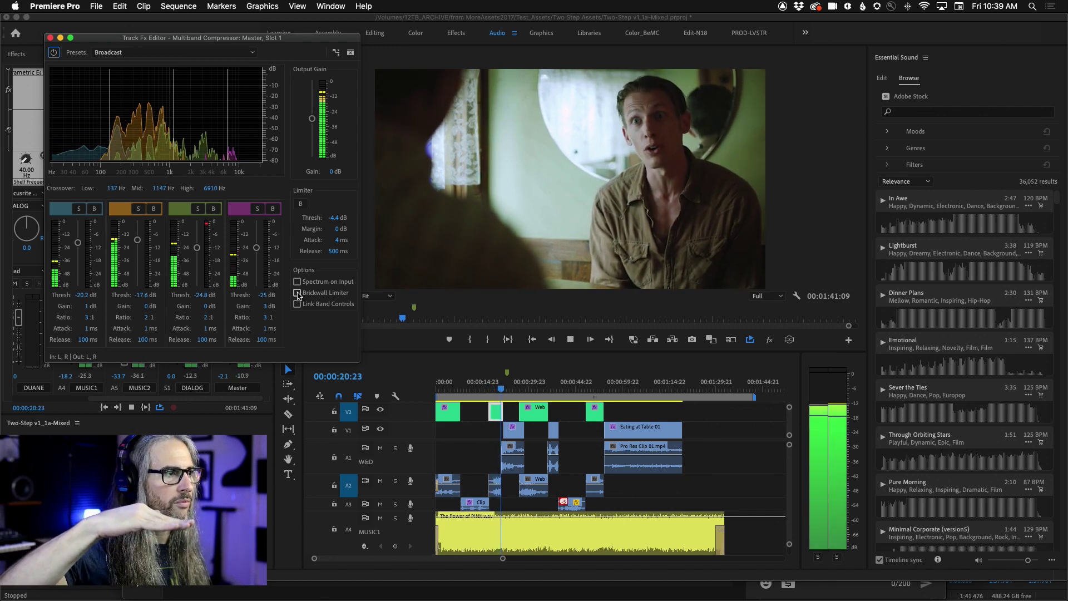
pyautogui.click(298, 293)
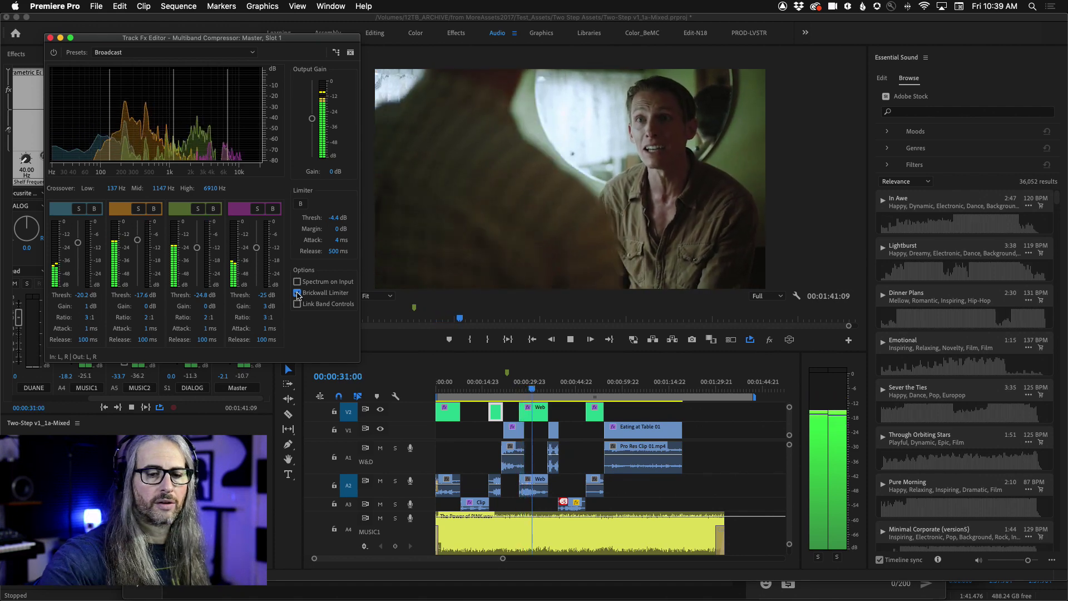
pyautogui.press('space')
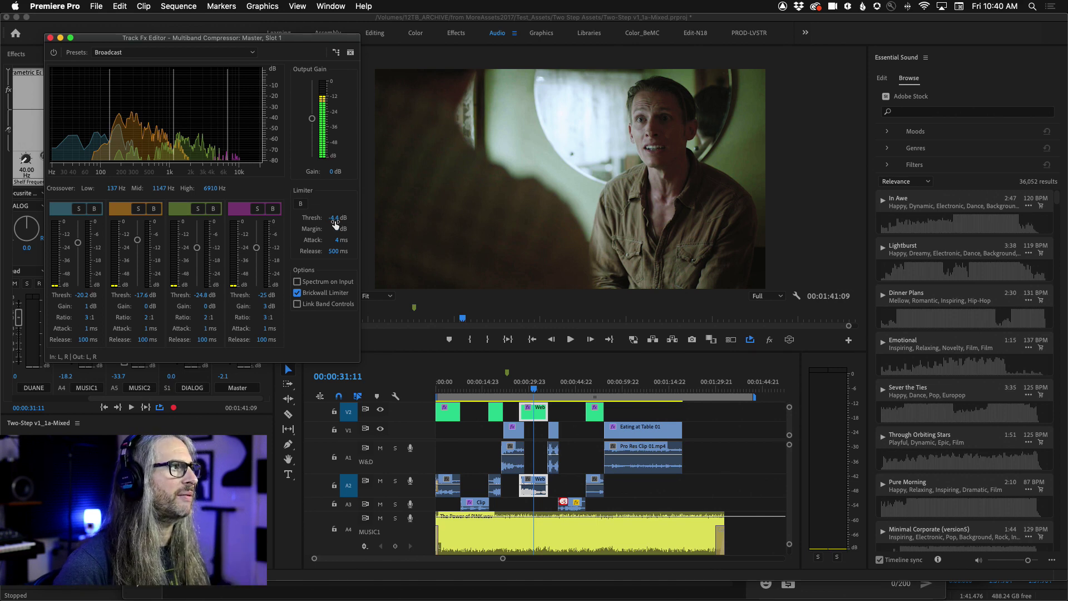
# - Try a limiter threshold of about -15.5 dB during playback, return it to -4.4 dB, and stop playback
pyautogui.press('space')
pyautogui.moveTo(335, 219); pyautogui.dragTo(267, 218)
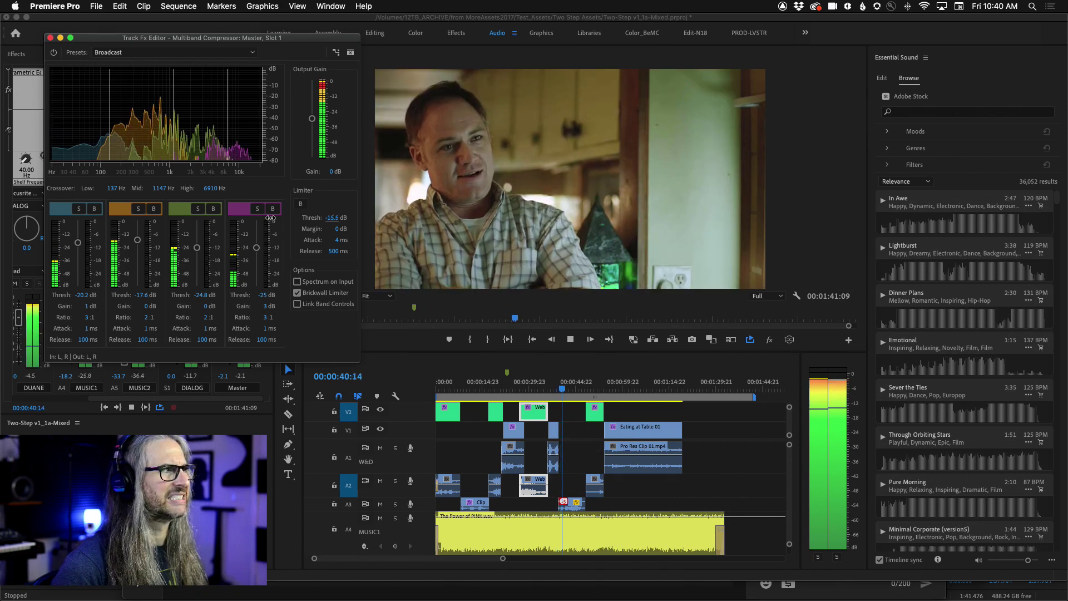
pyautogui.moveTo(306, 217); pyautogui.dragTo(329, 214)
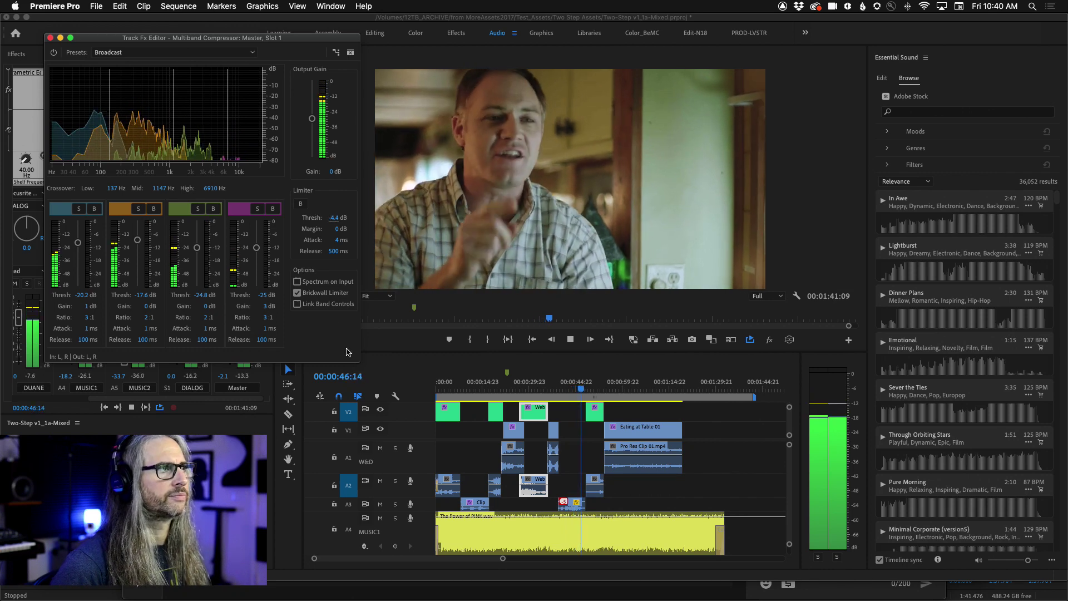
pyautogui.press('space')
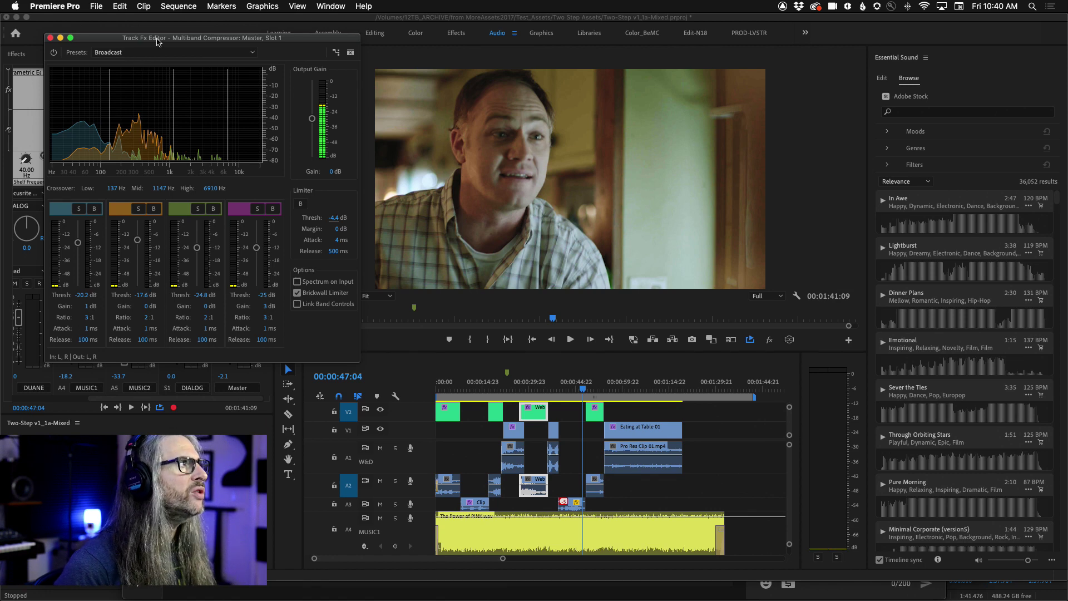
# - Close the Multiband Compressor editor and switch to Adobe Audition
pyautogui.moveTo(188, 39); pyautogui.dragTo(583, 41)
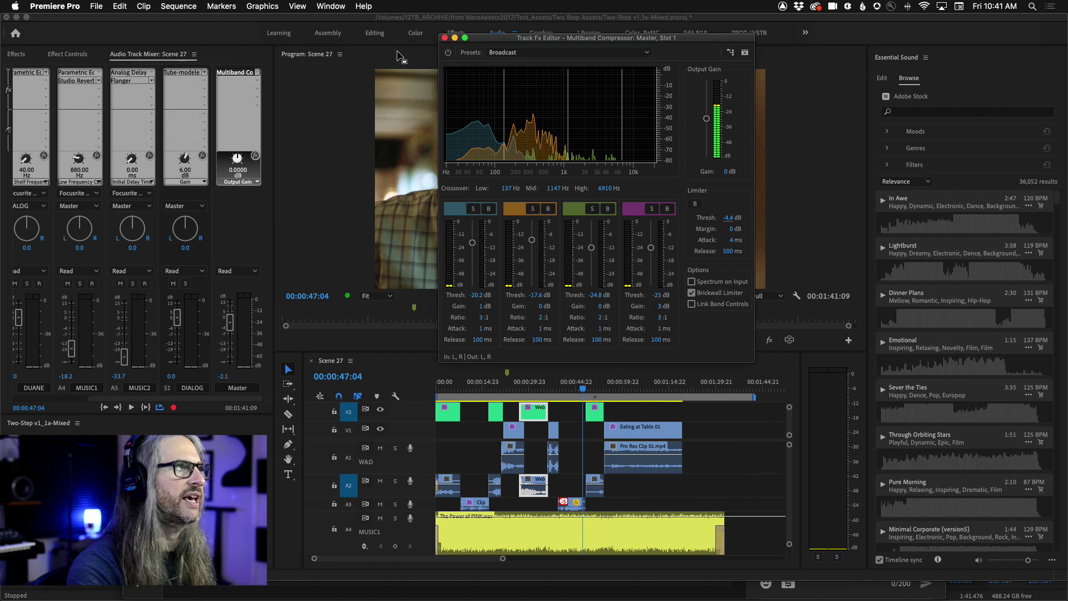
pyautogui.click(445, 38)
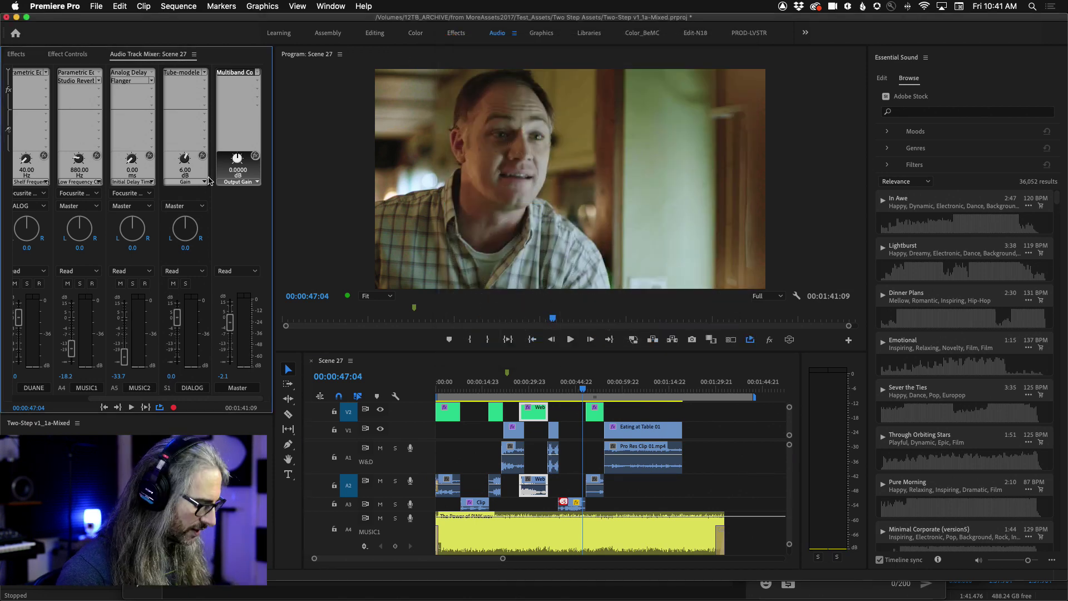
pyautogui.press('super+Tab')
pyautogui.press('super+Tab')
pyautogui.press('super+Tab')
pyautogui.press('super+Tab')
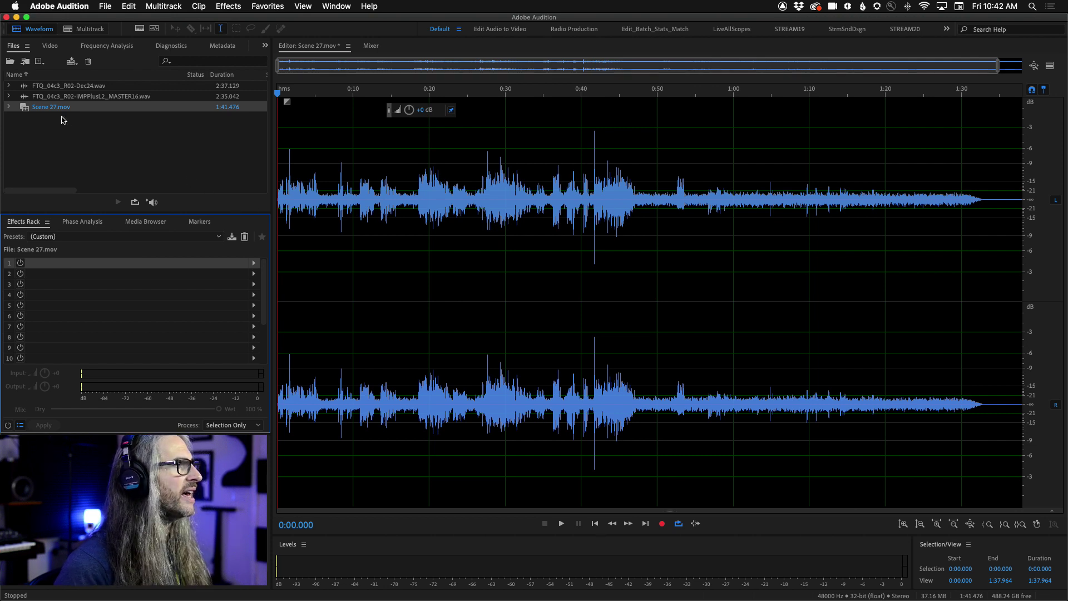
# - Show the Scene 27.mov video and mark the waveform peaks near 0:01, 0:08, 0:27 and 0:41 to examine them
pyautogui.click(54, 47)
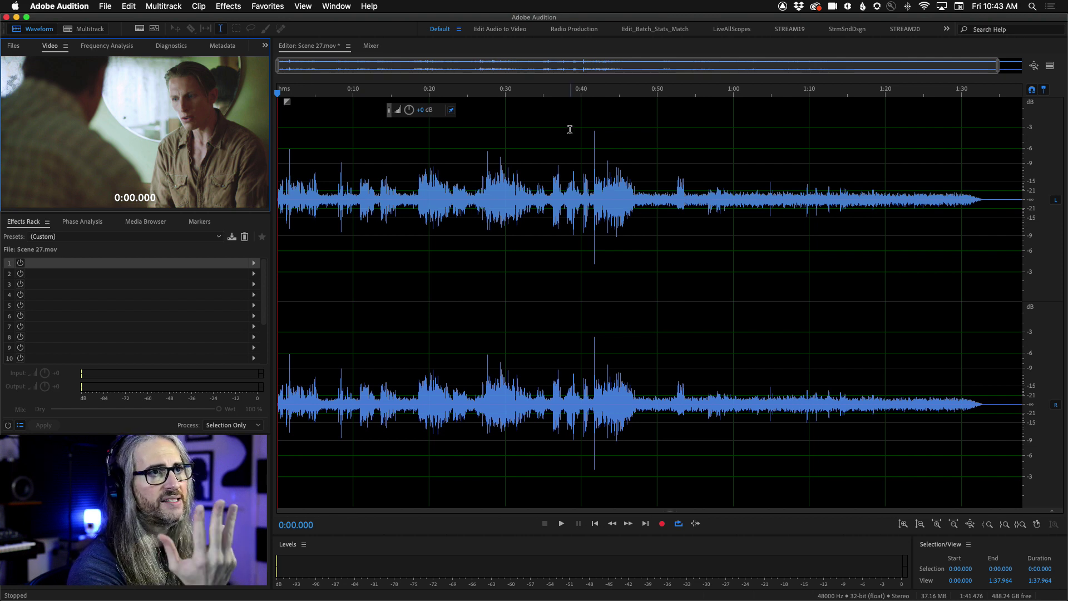
pyautogui.click(289, 161)
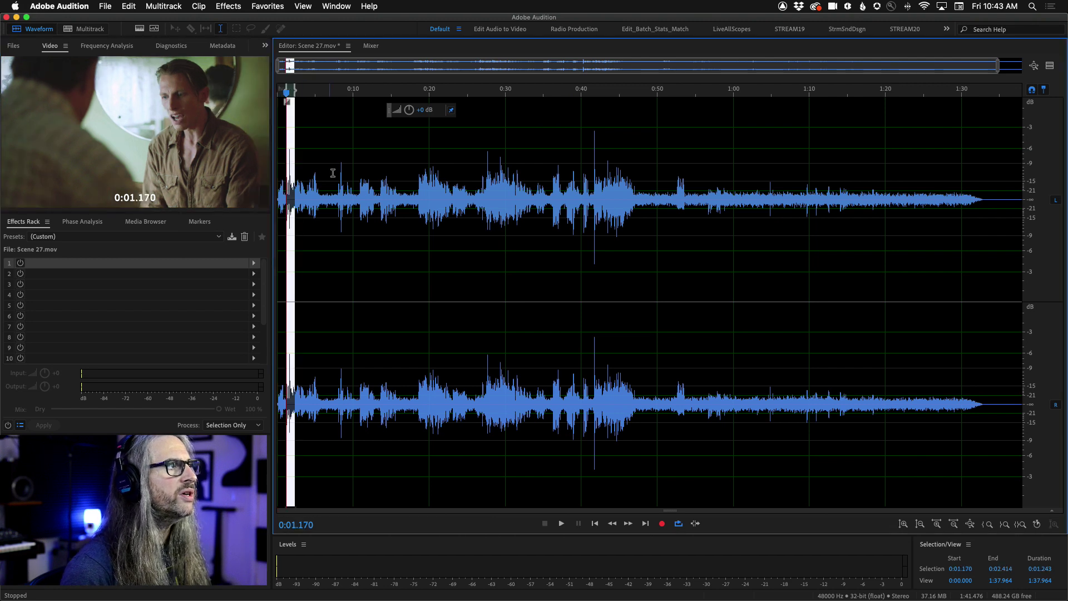
pyautogui.moveTo(333, 172); pyautogui.dragTo(350, 177)
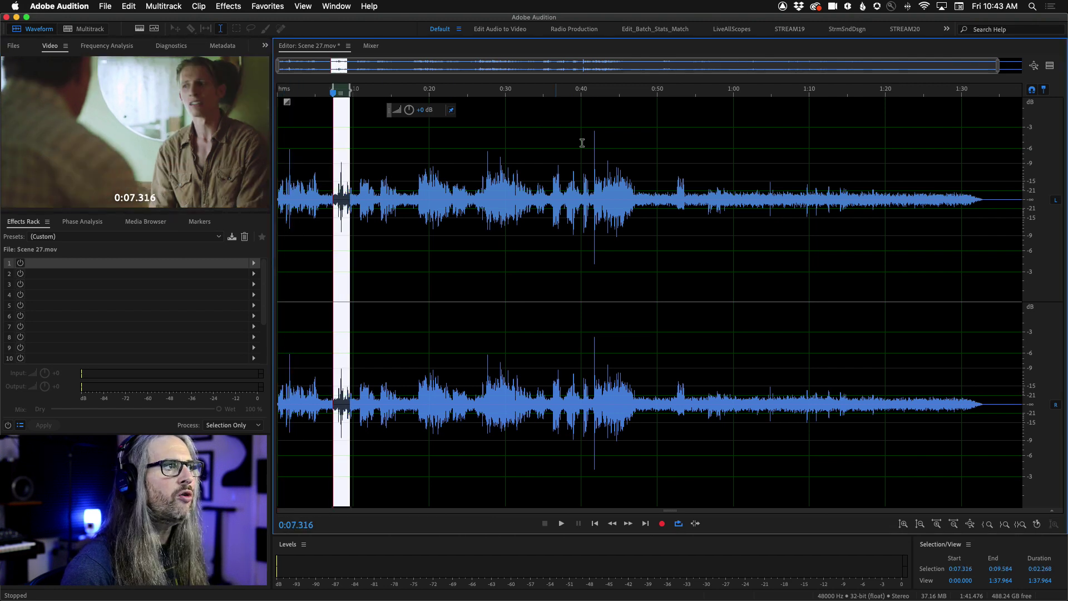
pyautogui.moveTo(582, 143); pyautogui.dragTo(603, 151)
pyautogui.moveTo(482, 282); pyautogui.dragTo(490, 288)
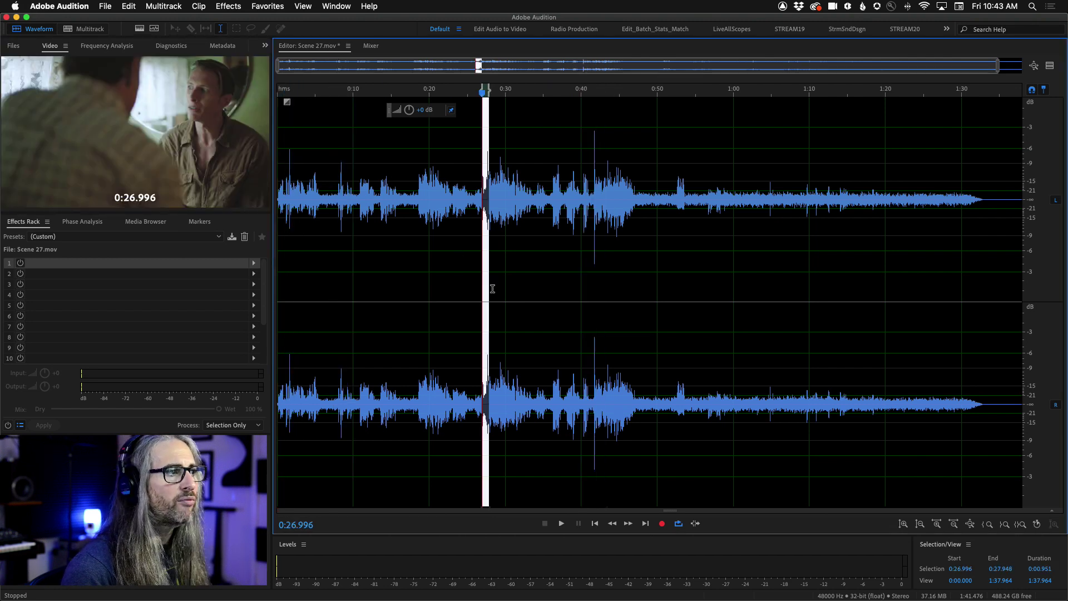
pyautogui.moveTo(550, 325); pyautogui.dragTo(567, 334)
pyautogui.click(585, 316)
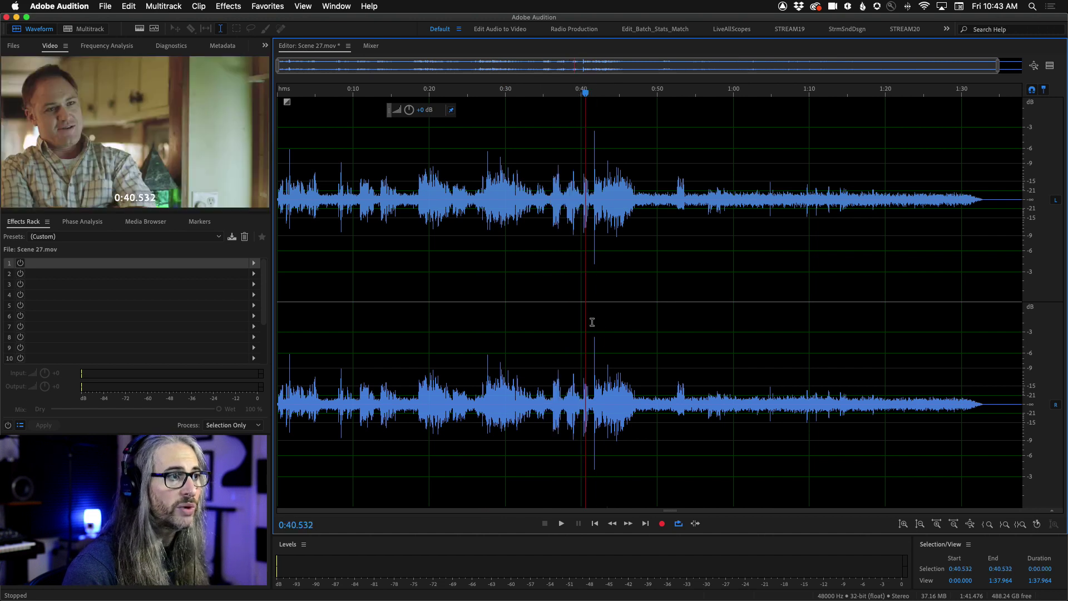
pyautogui.keyDown('shift'); pyautogui.click(598, 325); pyautogui.keyUp('shift')
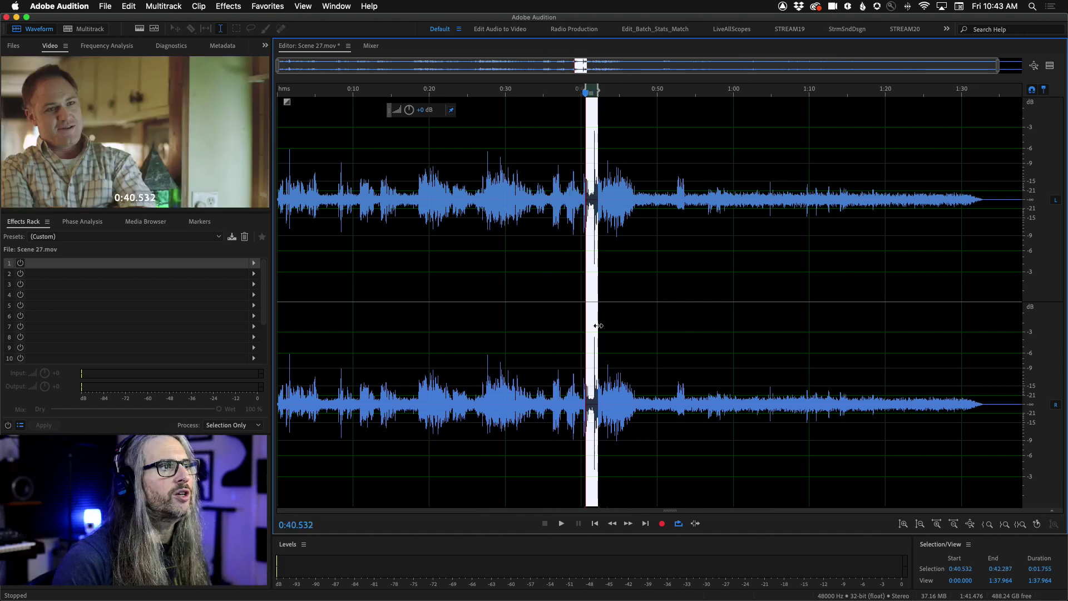
pyautogui.click(512, 331)
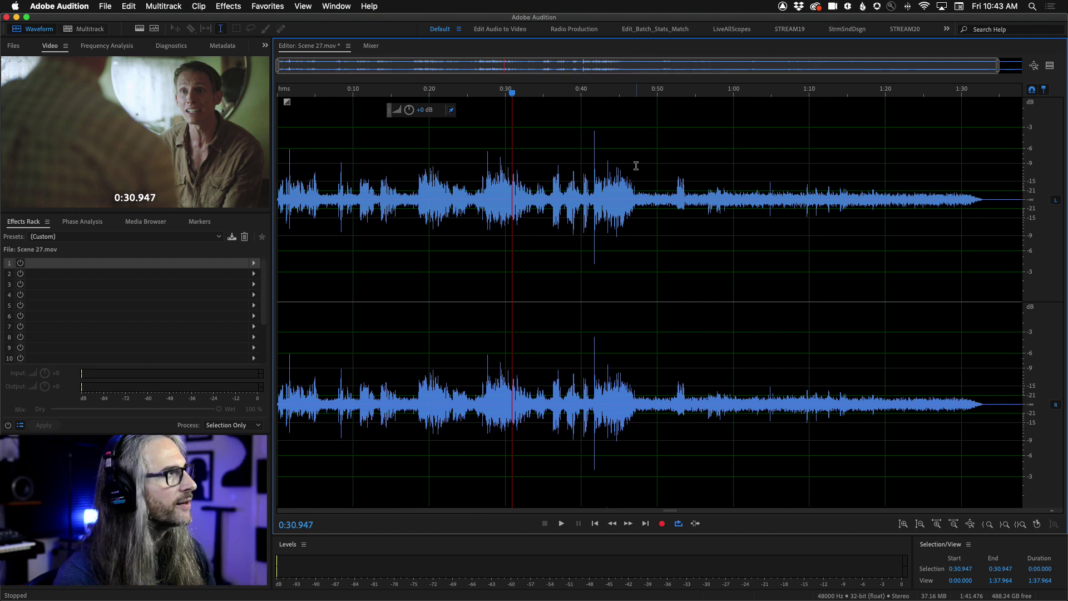
# - Compare the waveforms of FTQ_04c3_R02-Dec24.wav, FTQ_04c3_R02-IMPPlusL2_MASTER16.wav and Scene 27.mov by opening each in turn
pyautogui.click(13, 46)
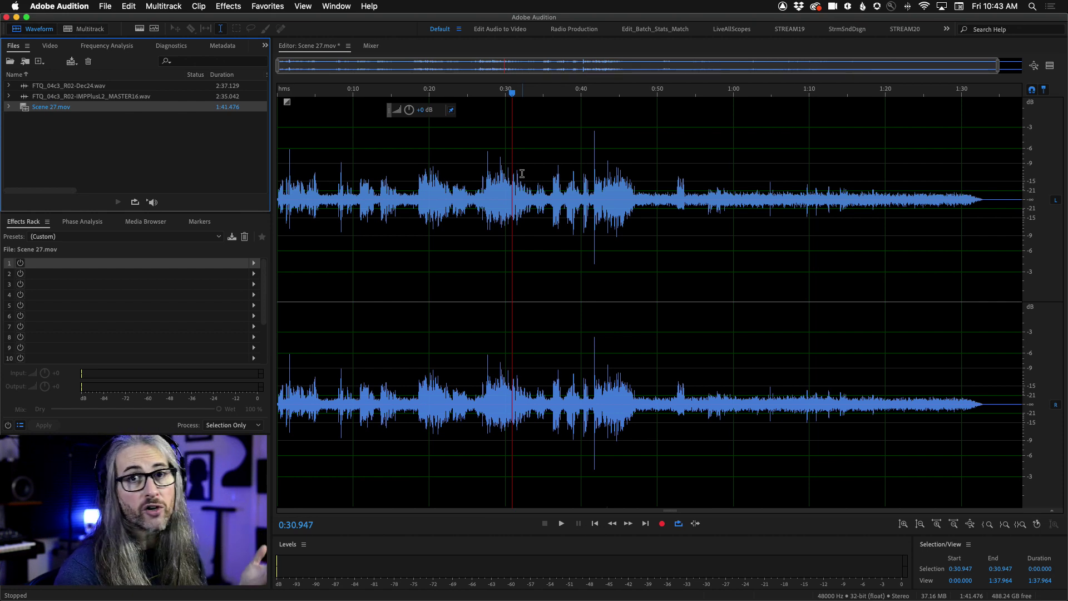
pyautogui.doubleClick(25, 88)
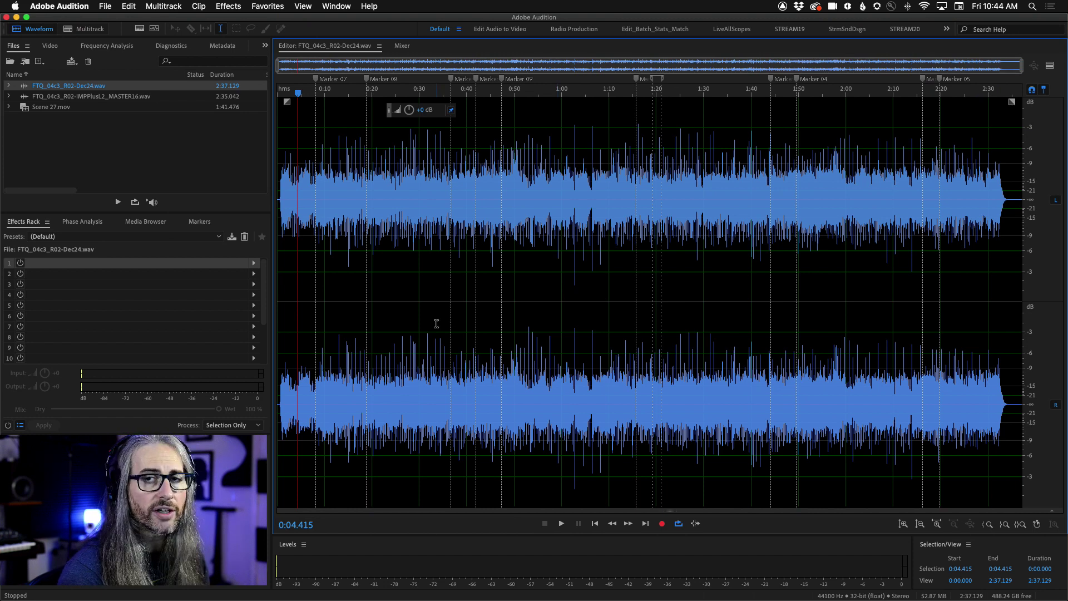
pyautogui.doubleClick(25, 96)
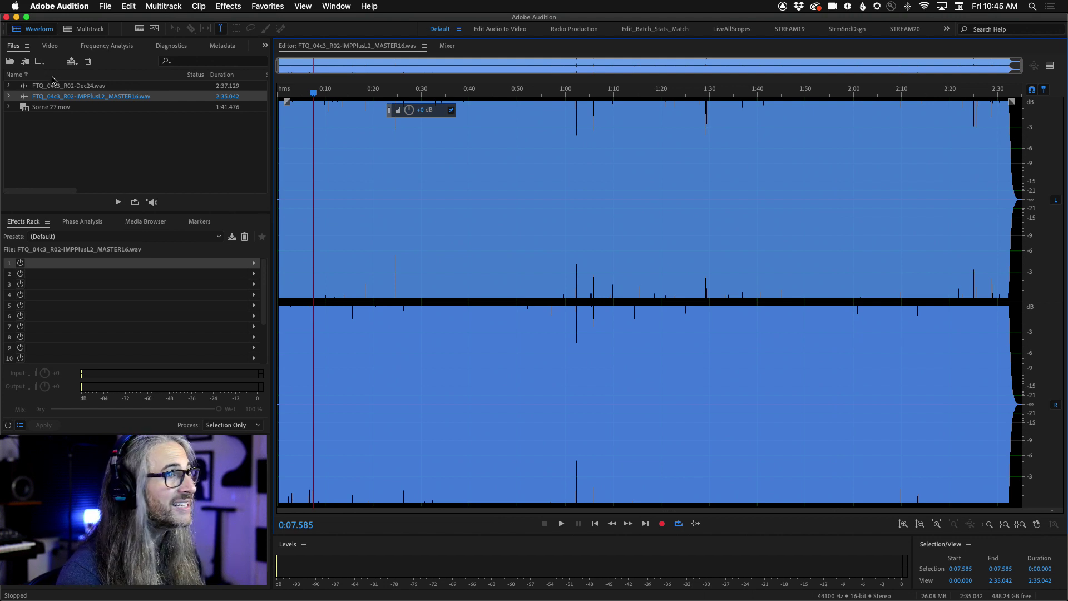
pyautogui.doubleClick(61, 110)
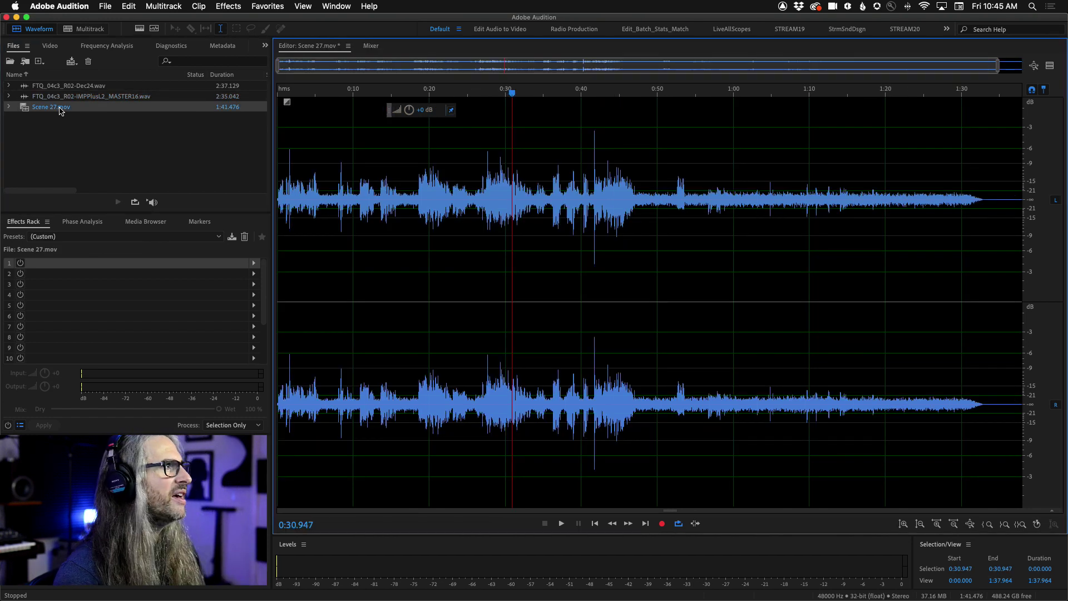
# - Open FTQ_04c3_R02-Dec24.wav in the editor and move its playhead to the start of the file
pyautogui.doubleClick(57, 87)
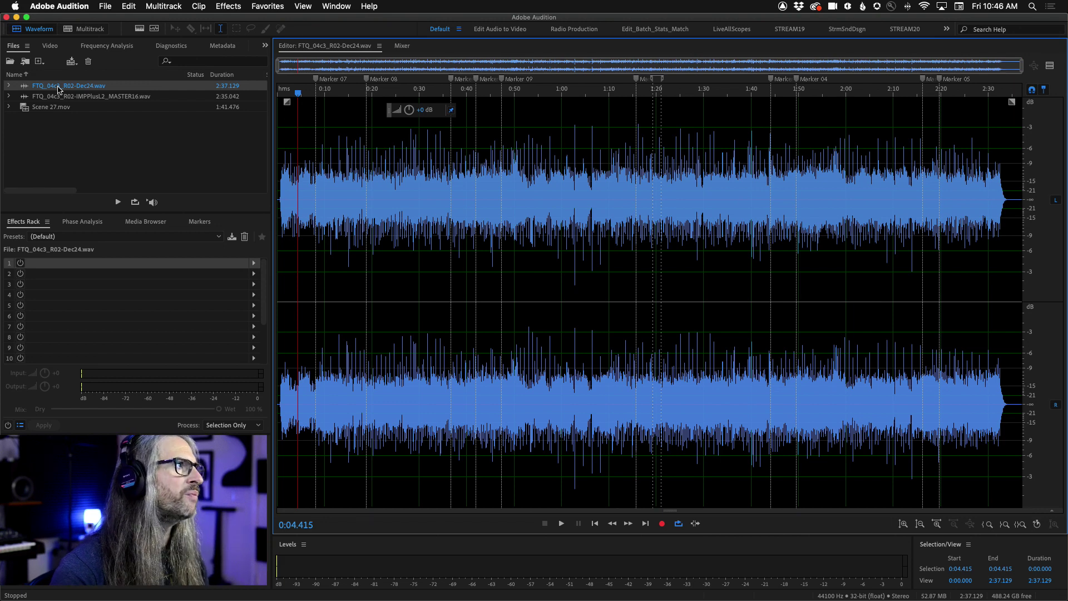
pyautogui.click(225, 6)
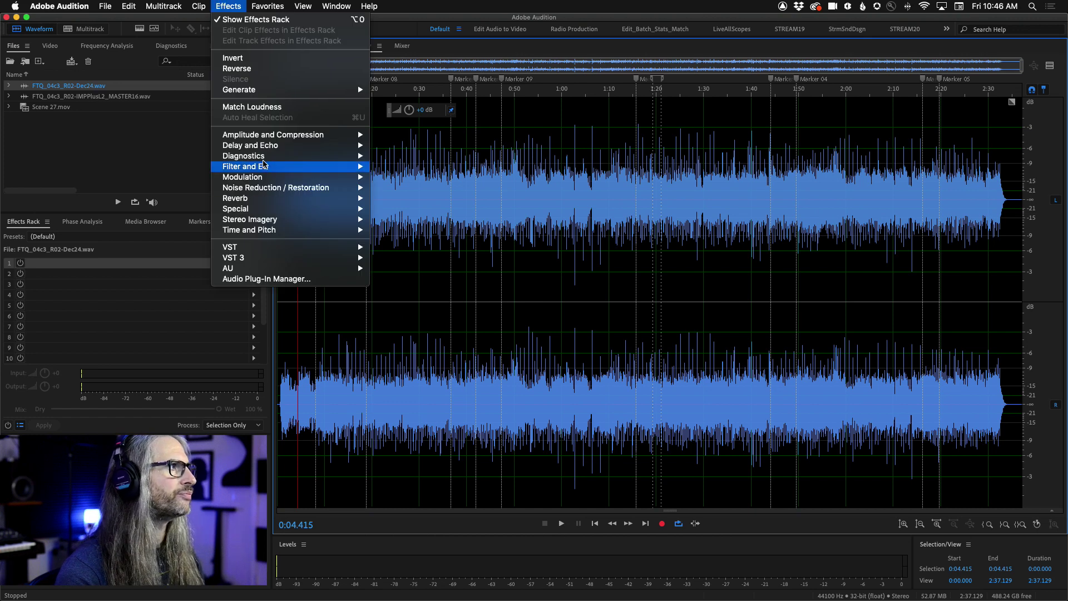
pyautogui.click(225, 7)
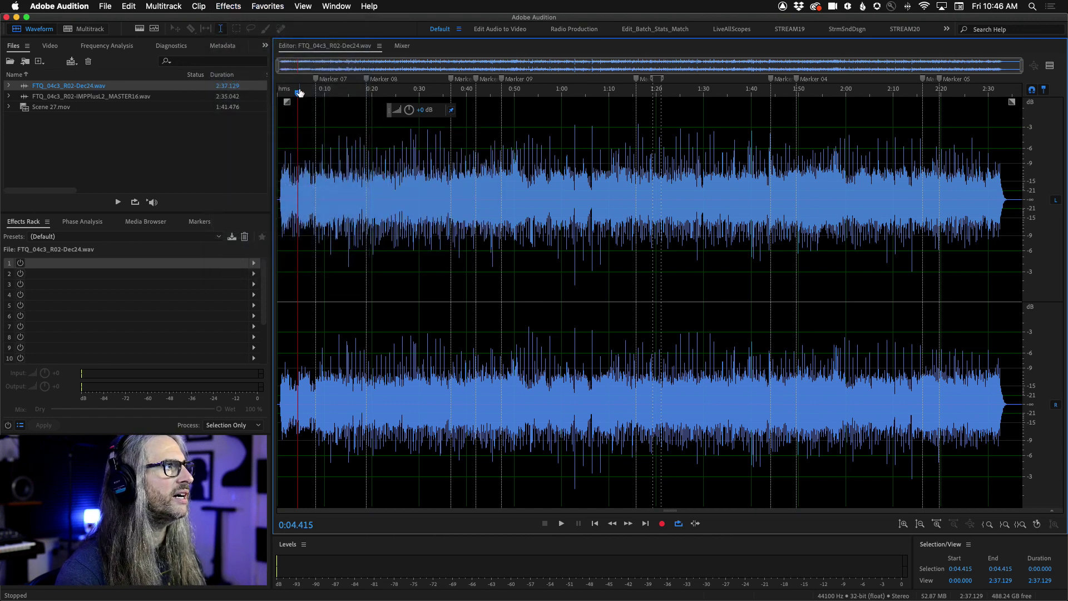
pyautogui.moveTo(299, 92); pyautogui.dragTo(252, 91)
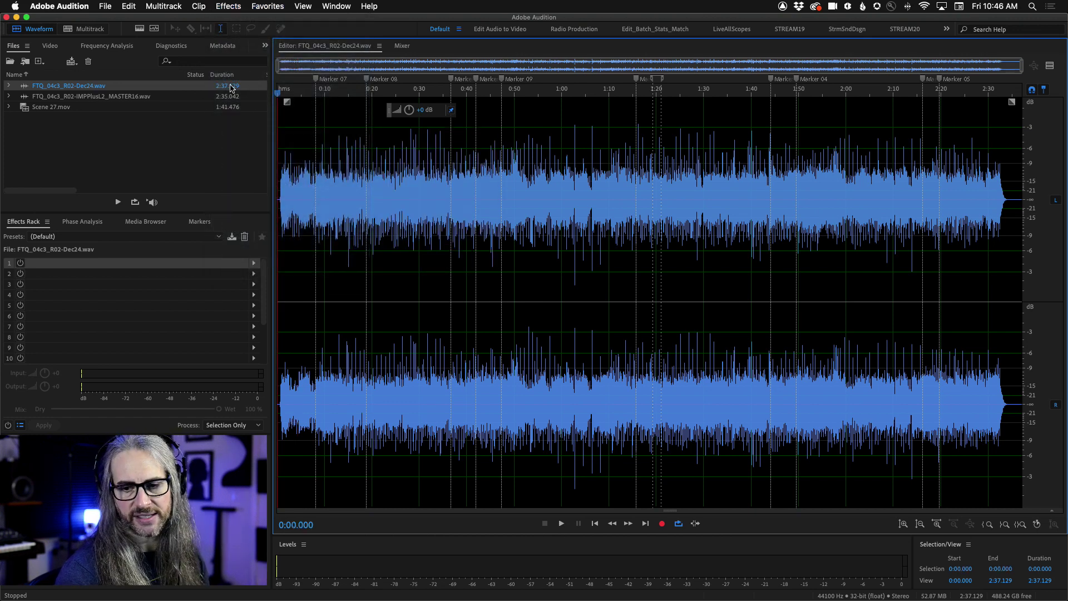
# - Play the opening five seconds of FTQ_04c3_R02-Dec24.wav and normalize the whole file to -6 dB
pyautogui.press('space')
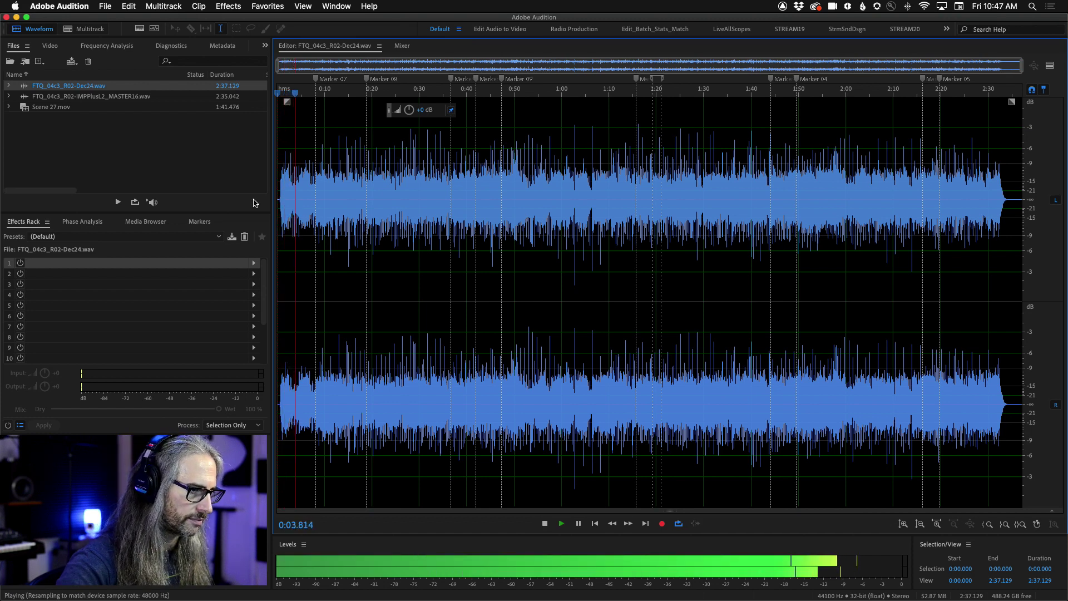
pyautogui.press('space')
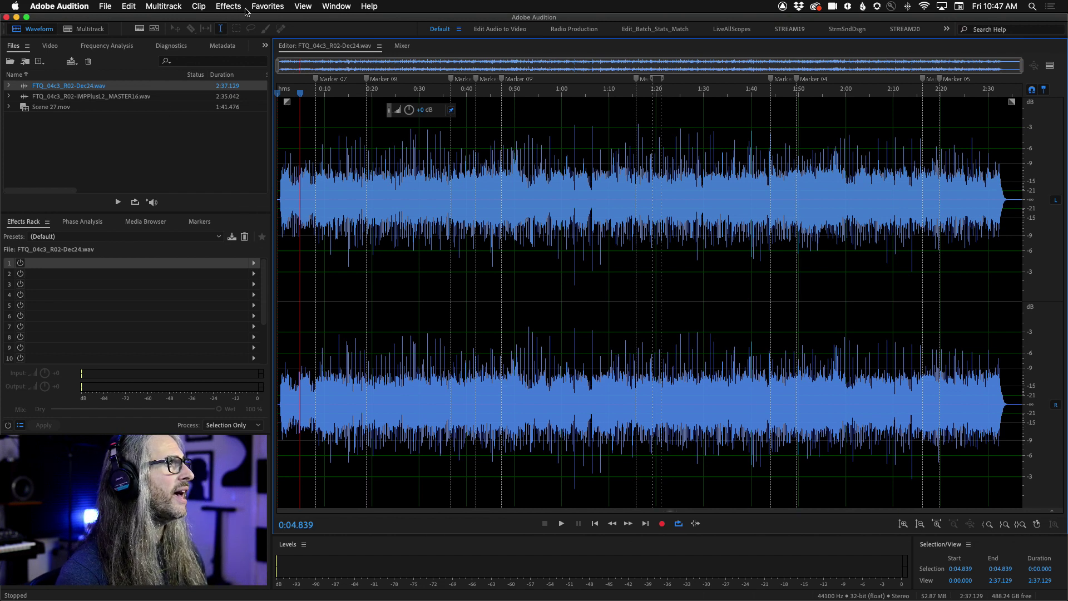
pyautogui.click(221, 6)
pyautogui.moveTo(281, 137)
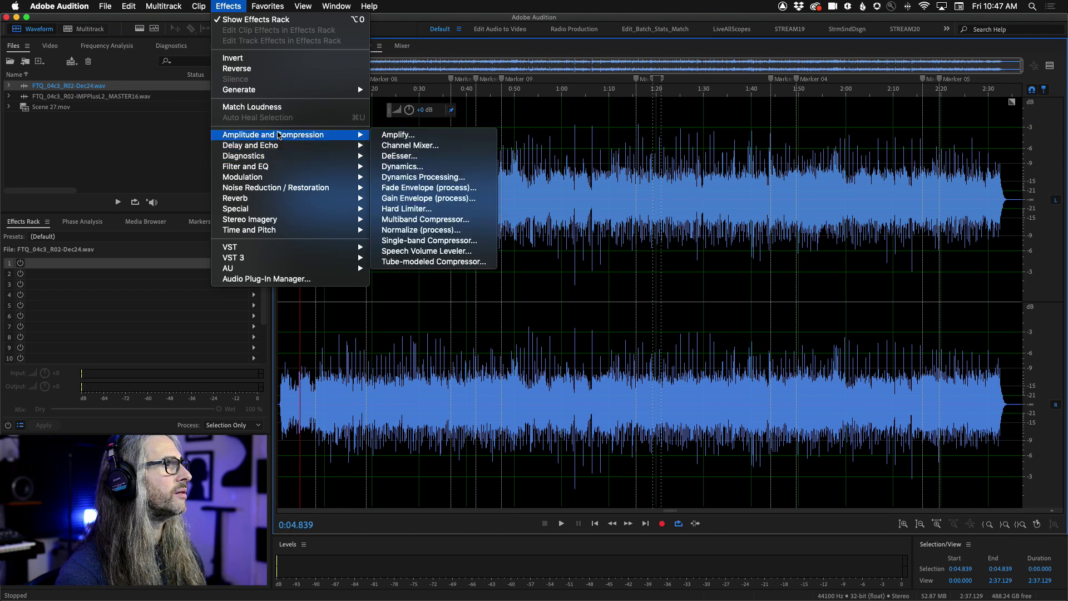
pyautogui.click(421, 230)
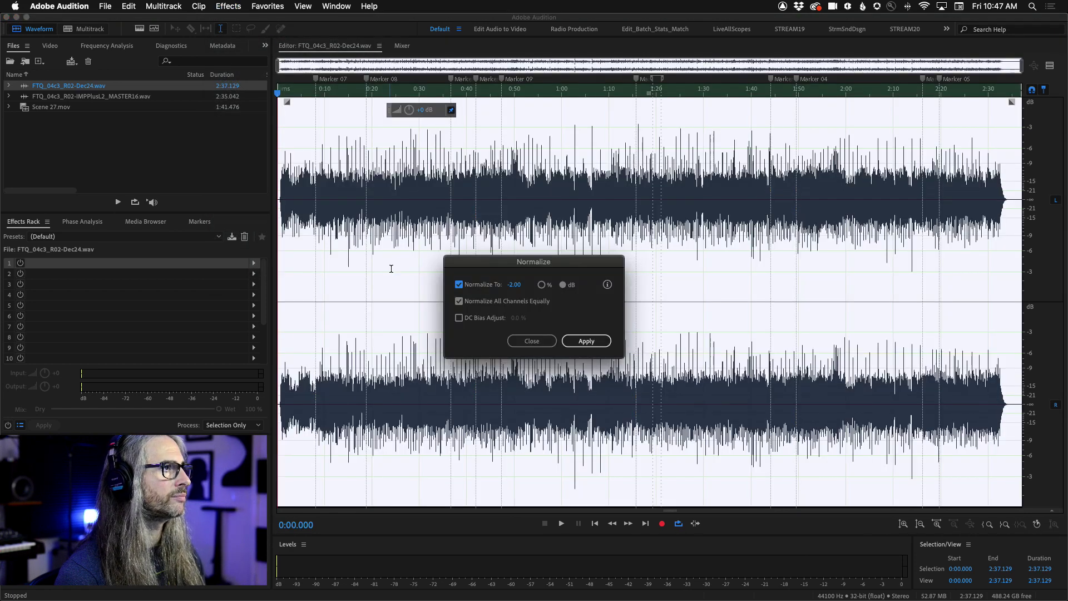
pyautogui.click(514, 284)
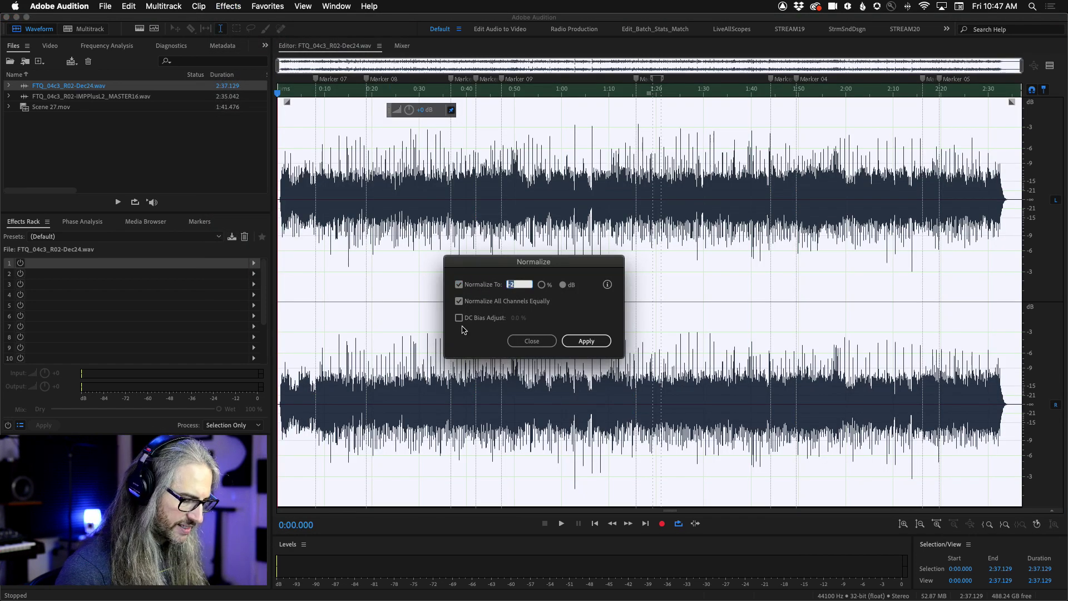
pyautogui.write('-6')
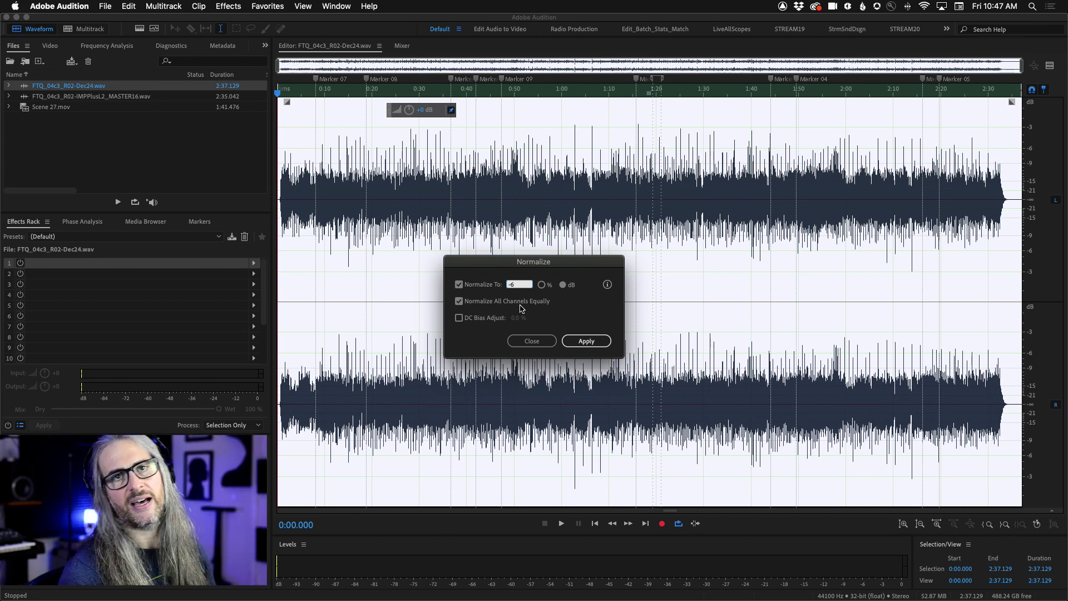
pyautogui.click(589, 341)
# - Compare the normalized mix waveform with FTQ_04c3_R02-IMPPlusL2_MASTER16.wav by opening the master and returning to FTQ_04c3_R02-Dec24.wav
pyautogui.click(538, 260)
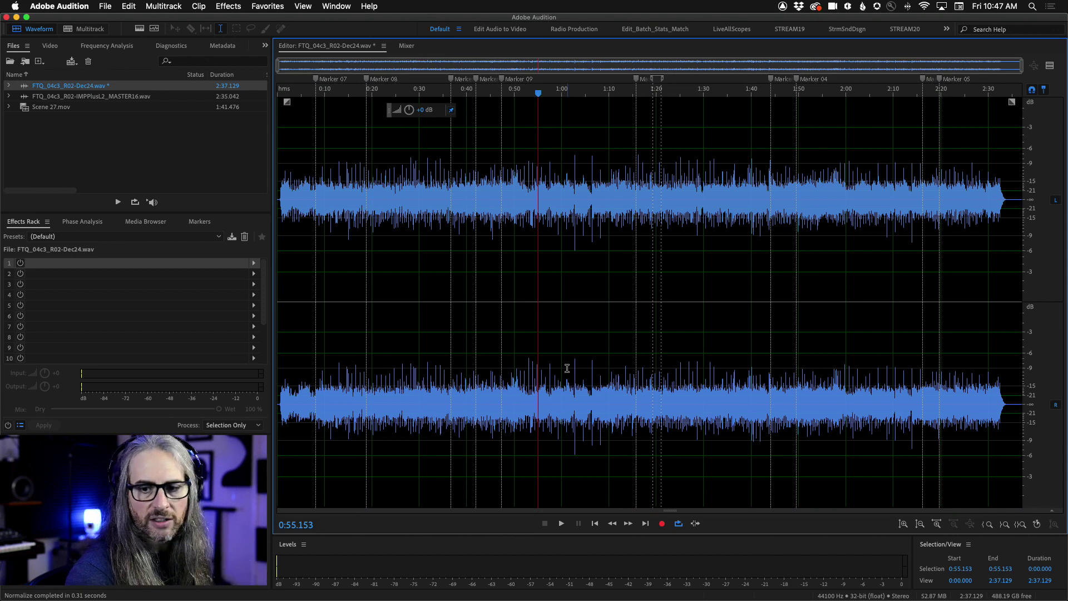
pyautogui.doubleClick(68, 99)
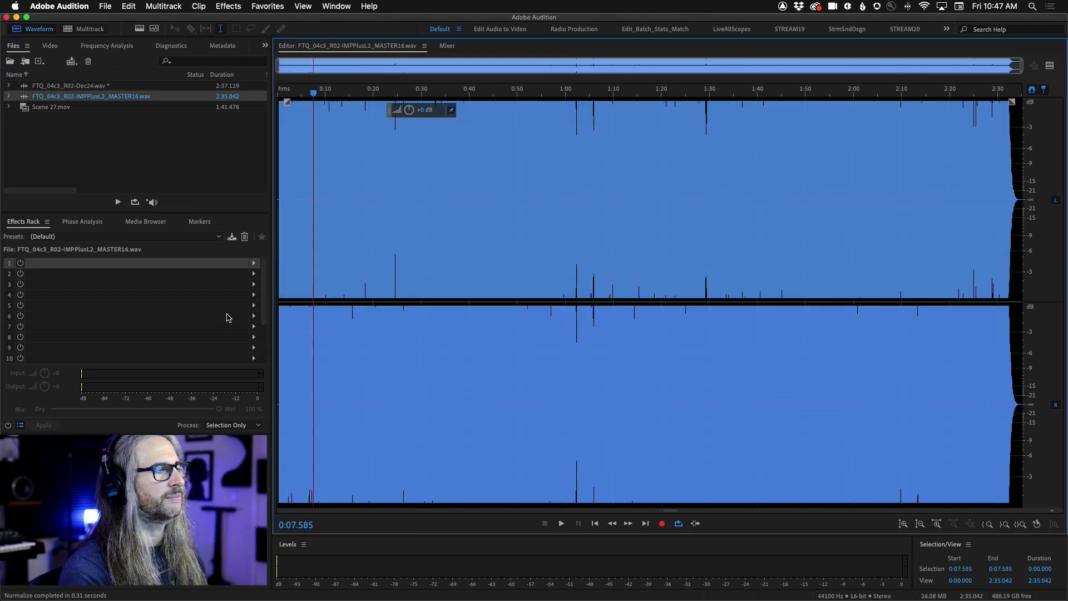
pyautogui.doubleClick(79, 86)
# - Scan the mix in a narrowed Amplitude Statistics panel and play its opening five seconds
pyautogui.click(337, 6)
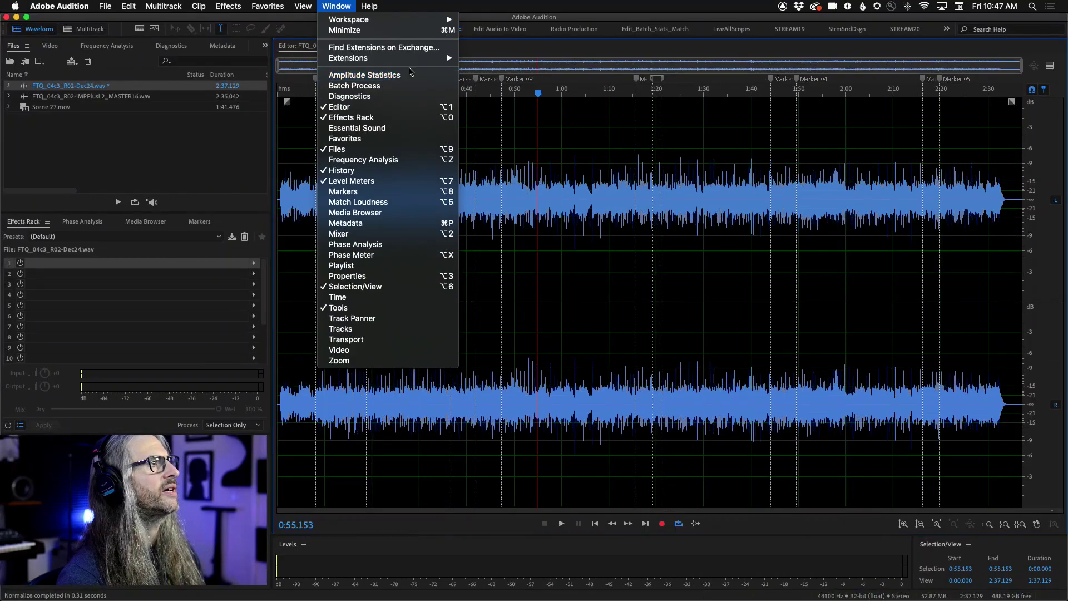
pyautogui.click(410, 176)
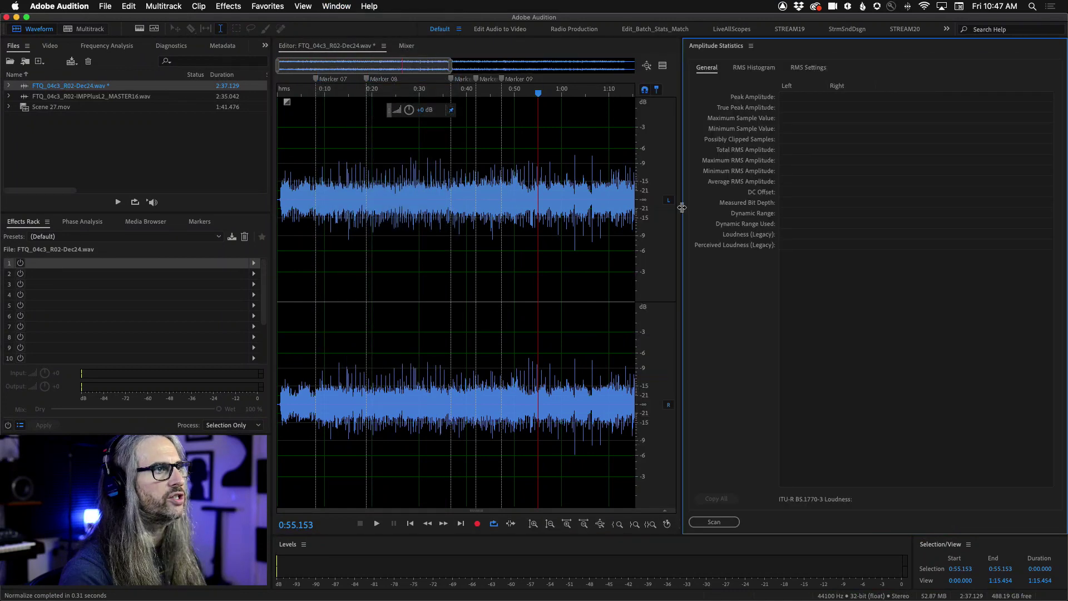
pyautogui.moveTo(684, 209); pyautogui.dragTo(808, 206)
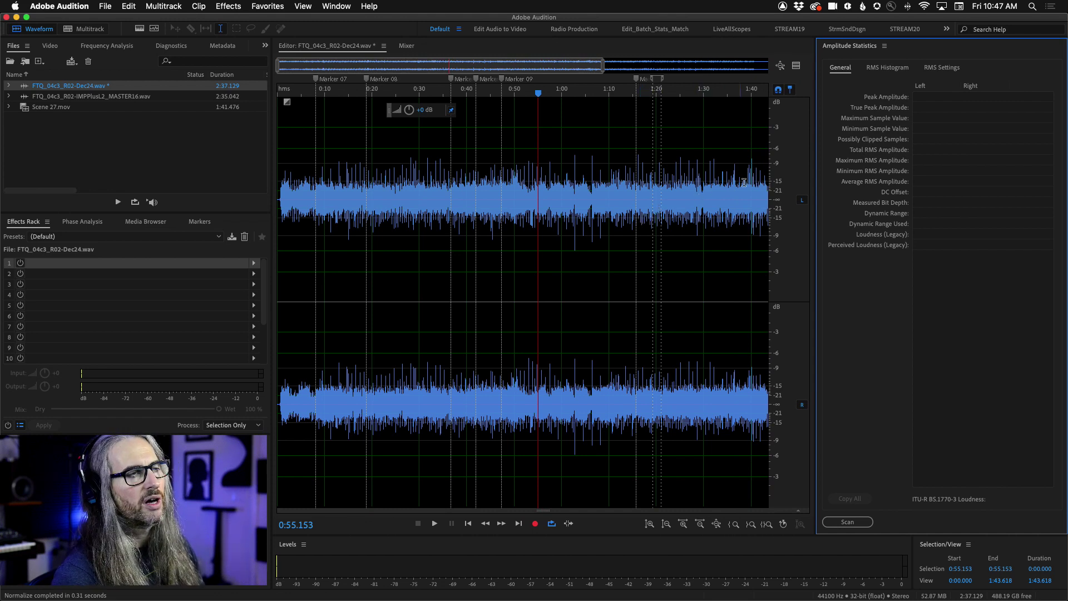
pyautogui.click(849, 521)
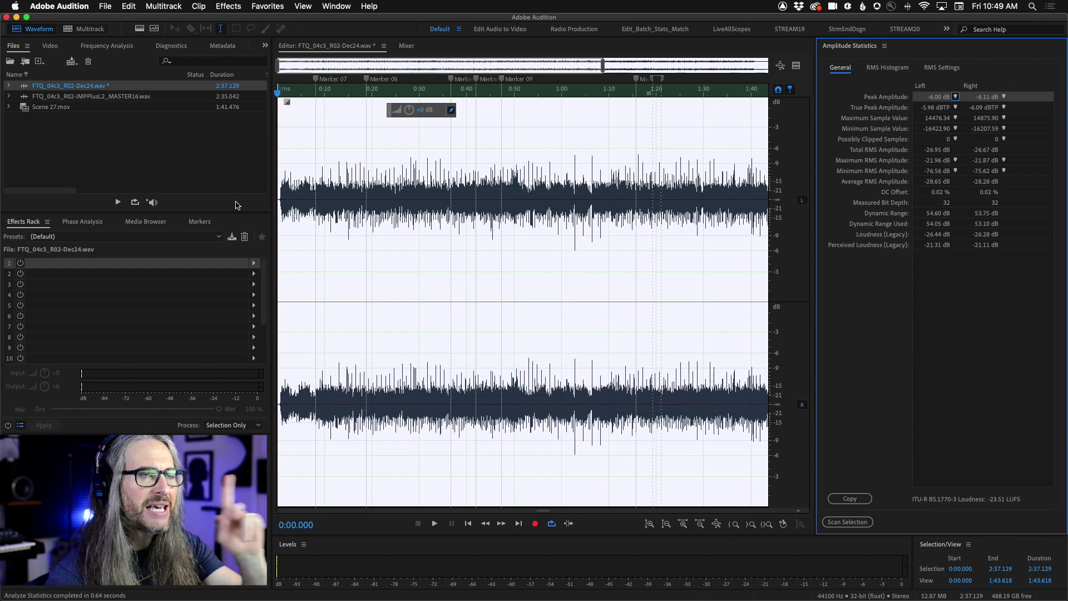
pyautogui.press('space')
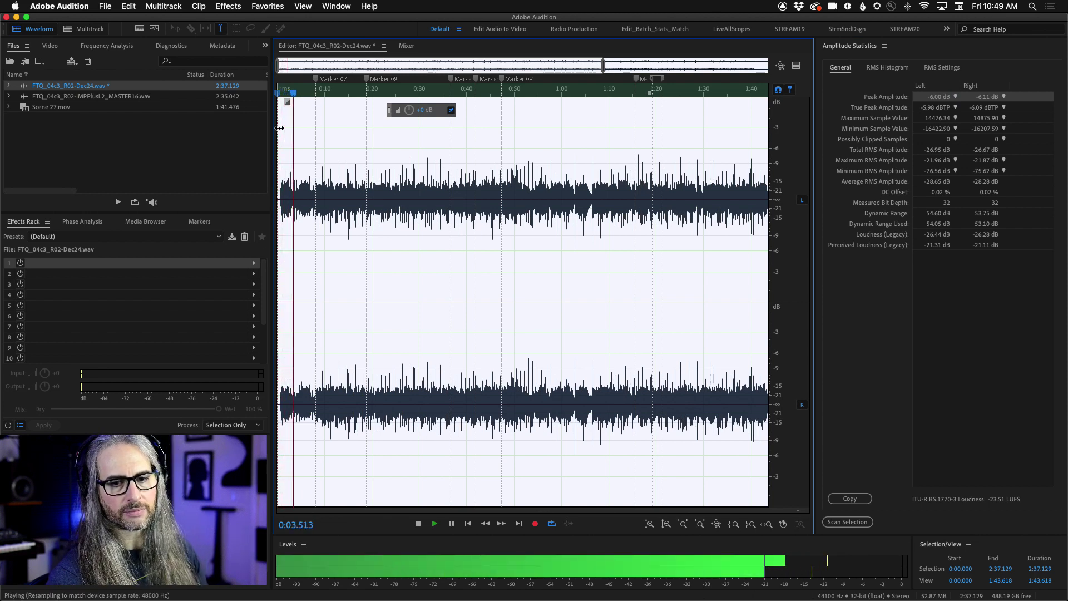
pyautogui.press('space')
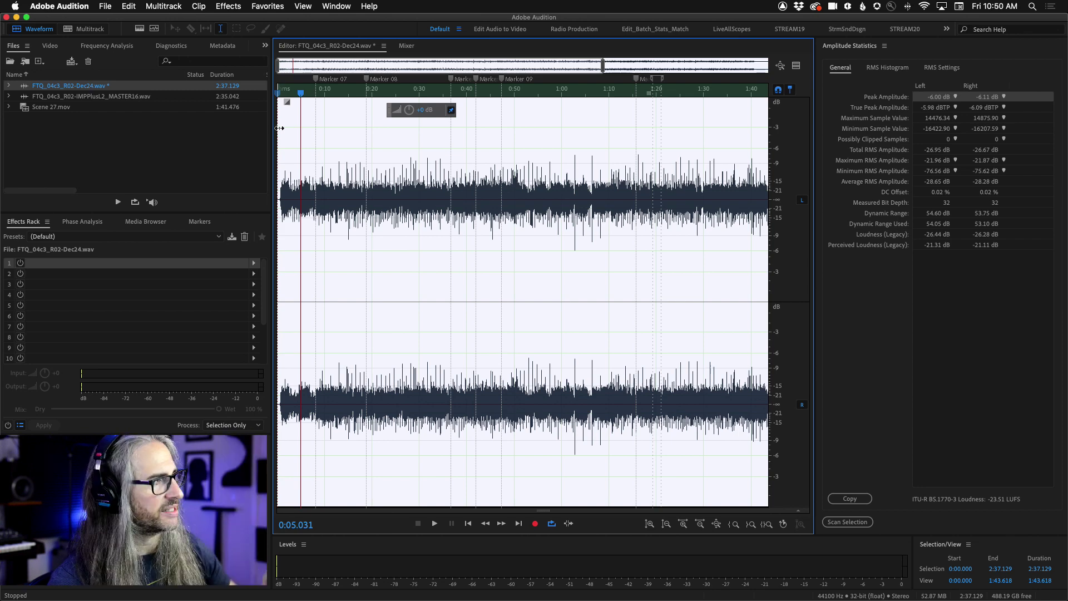
# - Open FTQ_04c3_R02-IMPPlusL2_MASTER16.wav in the editor and scan its amplitude statistics
pyautogui.doubleClick(84, 96)
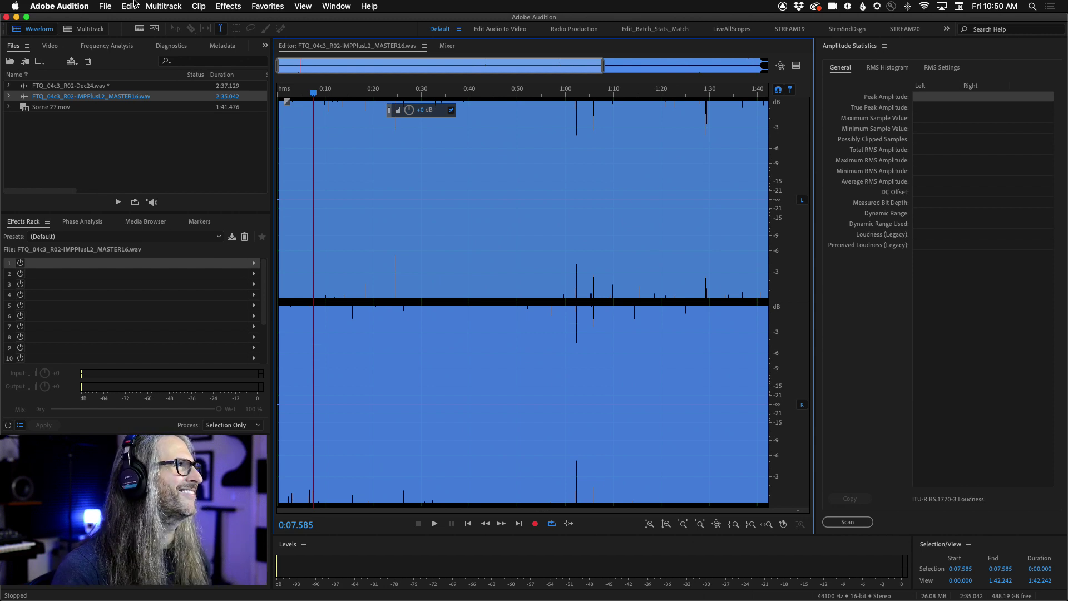
pyautogui.click(222, 8)
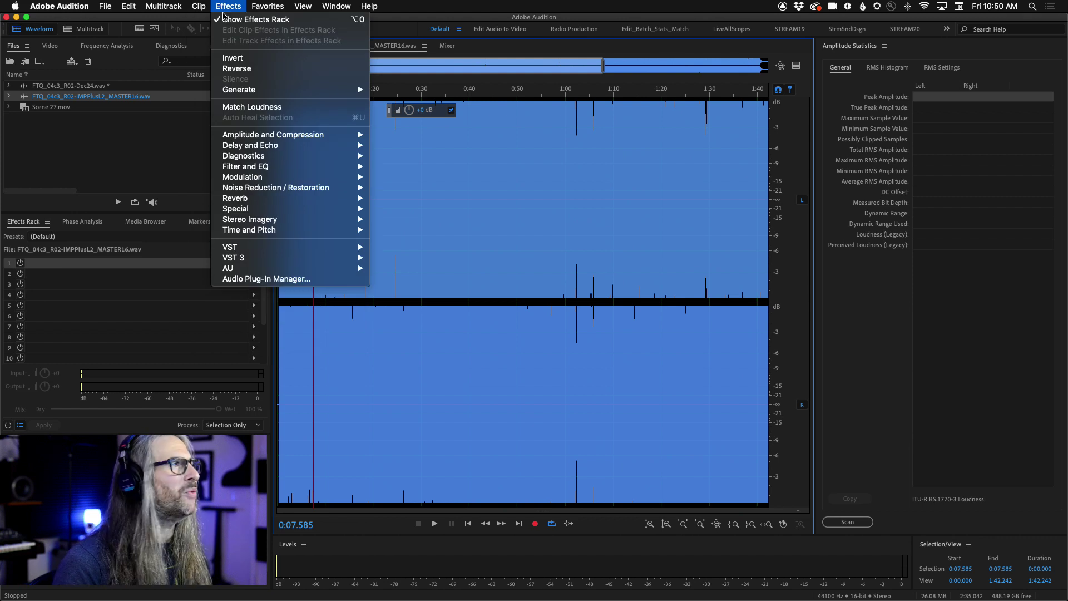
pyautogui.moveTo(311, 135)
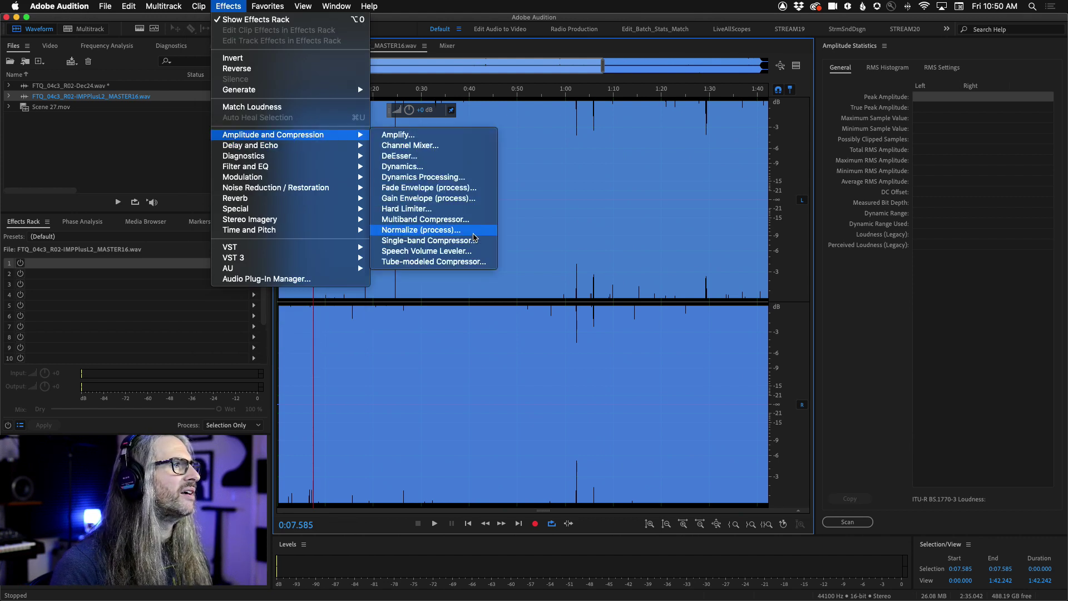
pyautogui.click(475, 238)
pyautogui.click(847, 522)
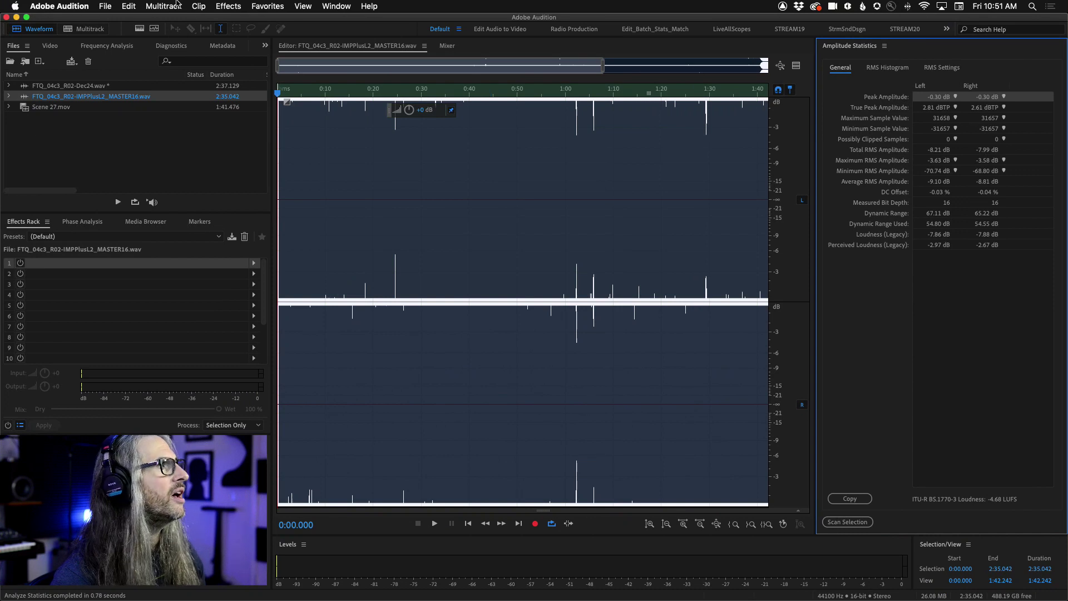
# - Normalize the whole FTQ_04c3_R02-IMPPlusL2_MASTER16.wav file to -6 dB and rescan its amplitude statistics
pyautogui.click(229, 6)
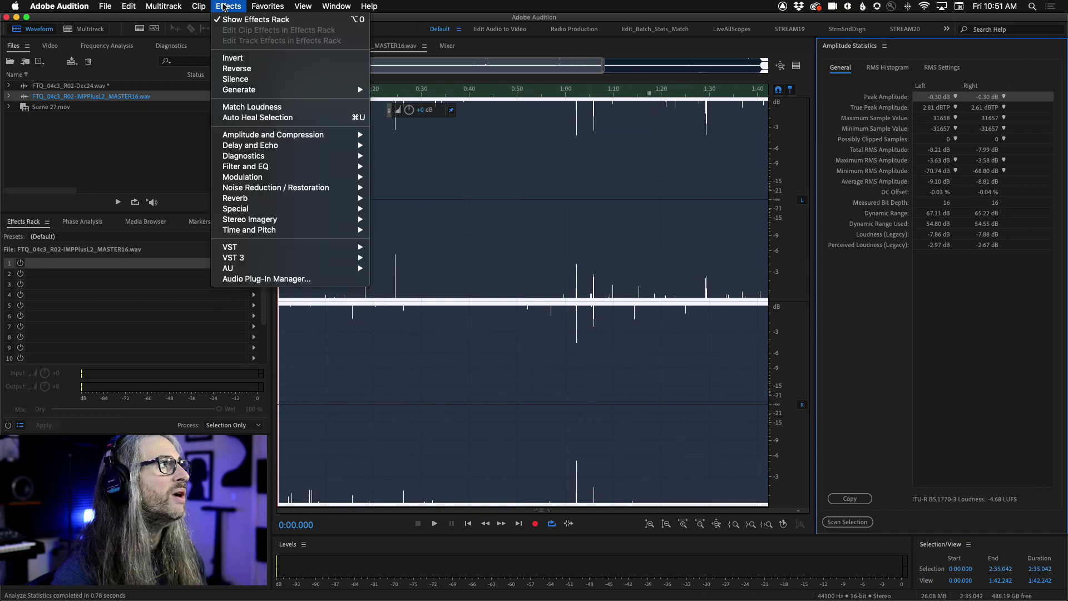
pyautogui.moveTo(278, 134)
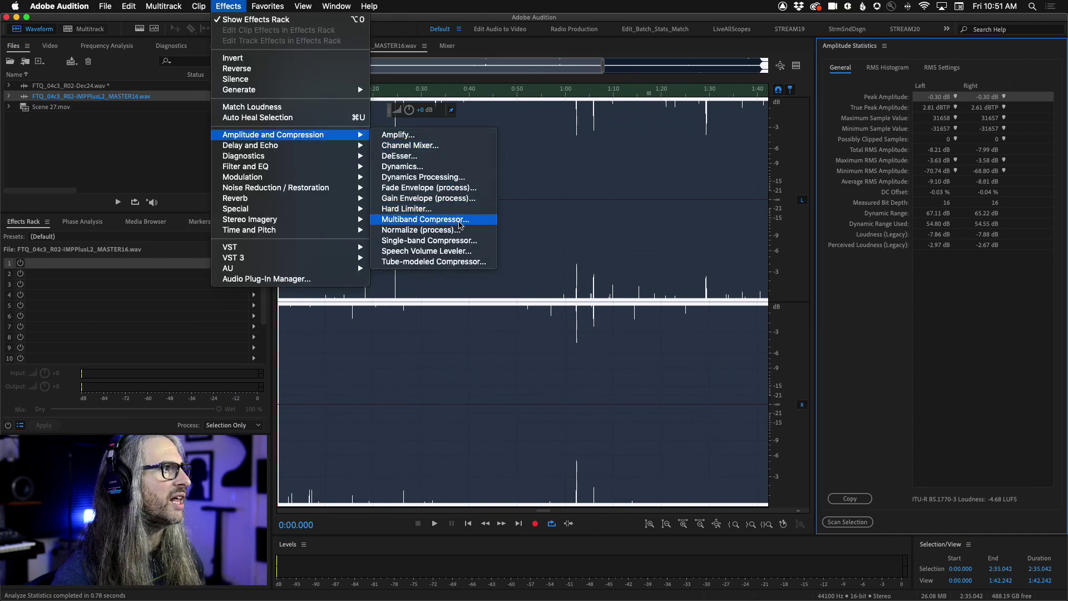
pyautogui.click(462, 230)
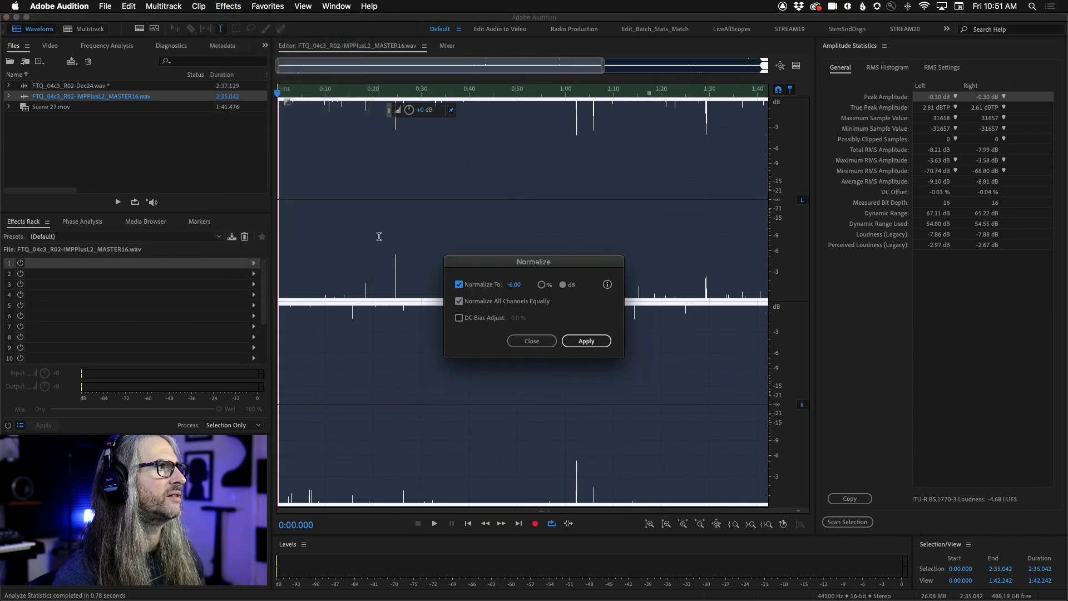
pyautogui.click(586, 341)
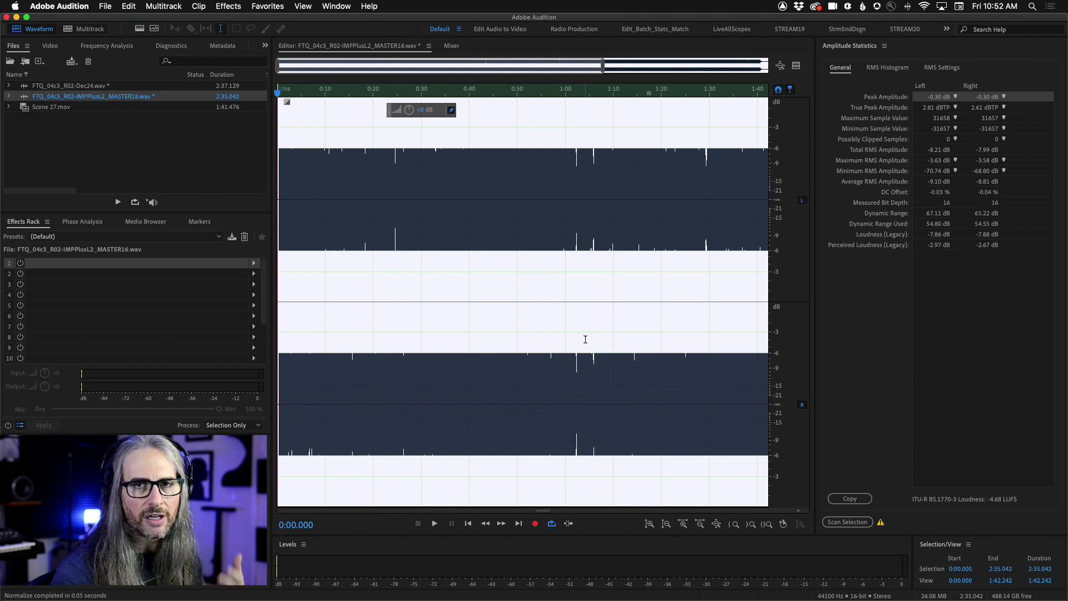
pyautogui.click(838, 524)
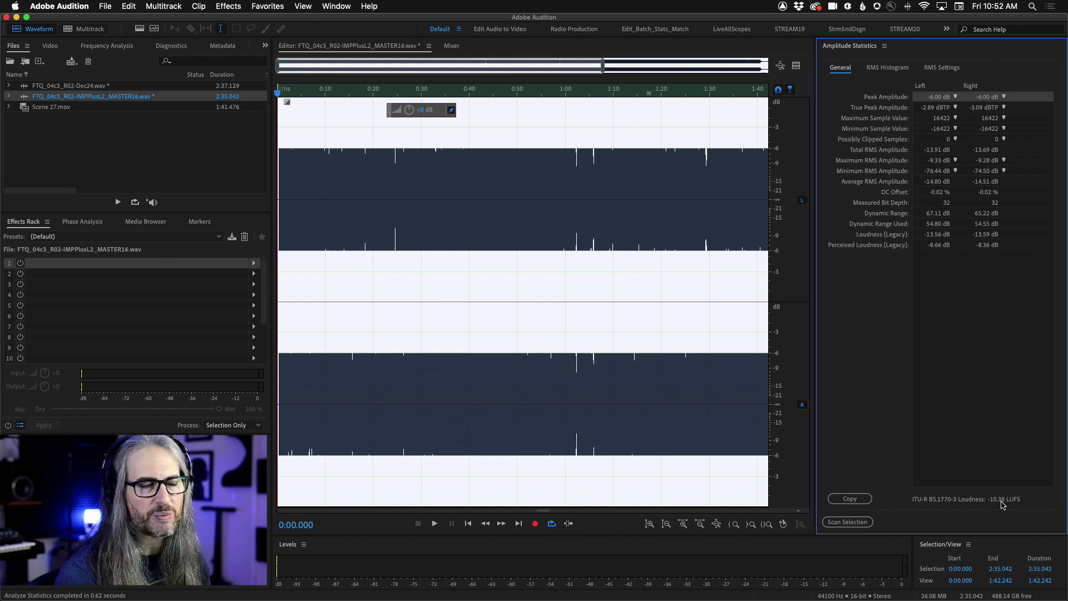
# - Compare the loudness of the normalized master and FTQ_04c3_R02-Dec24.wav by playing about four seconds from the start of each
pyautogui.press('space')
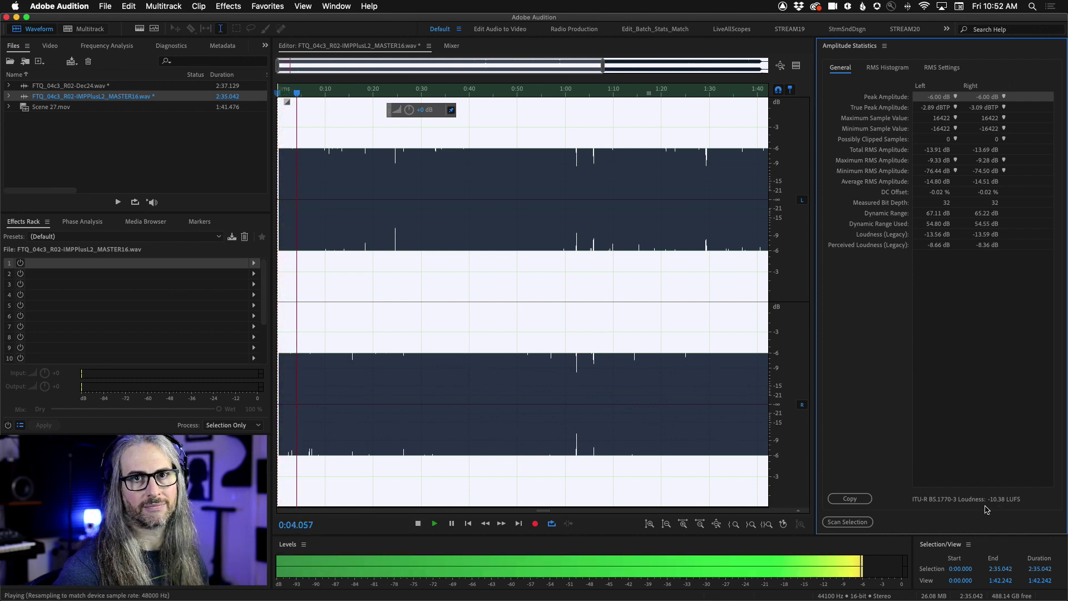
pyautogui.press('space')
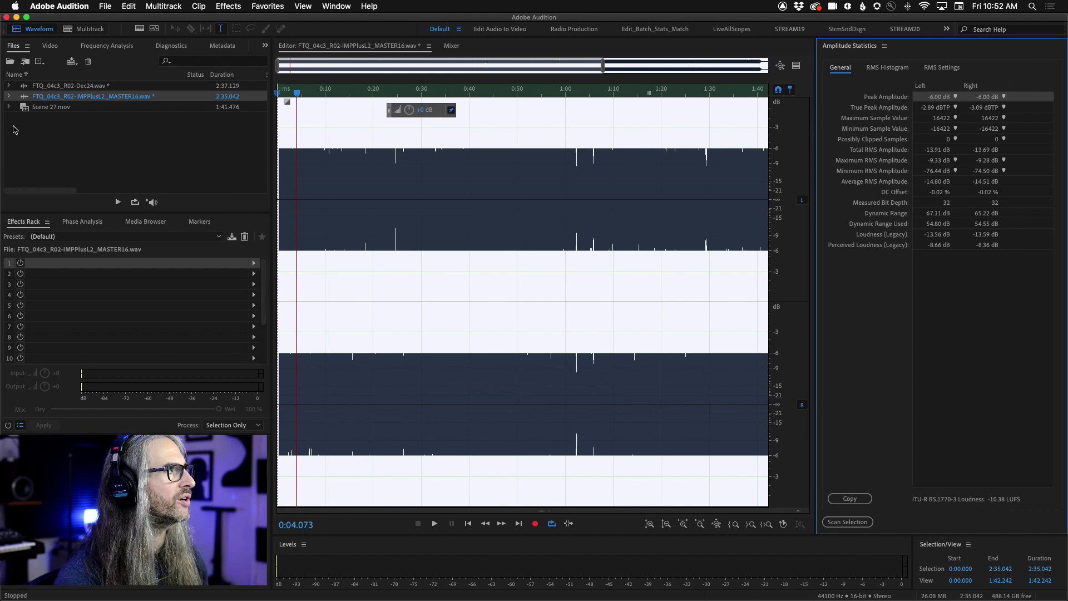
pyautogui.click(65, 87)
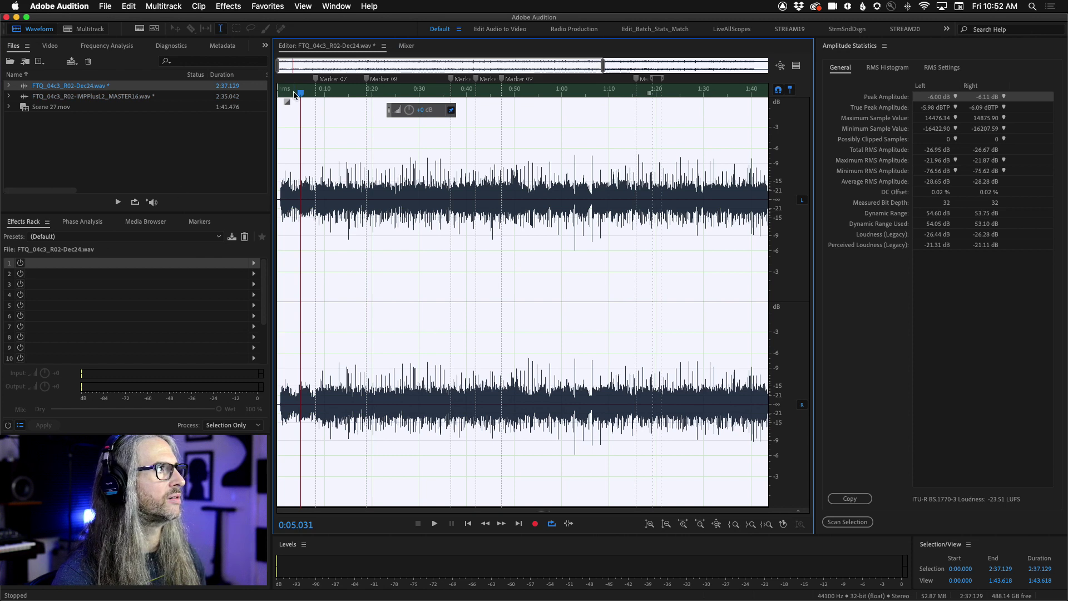
pyautogui.press('Home')
pyautogui.press('space')
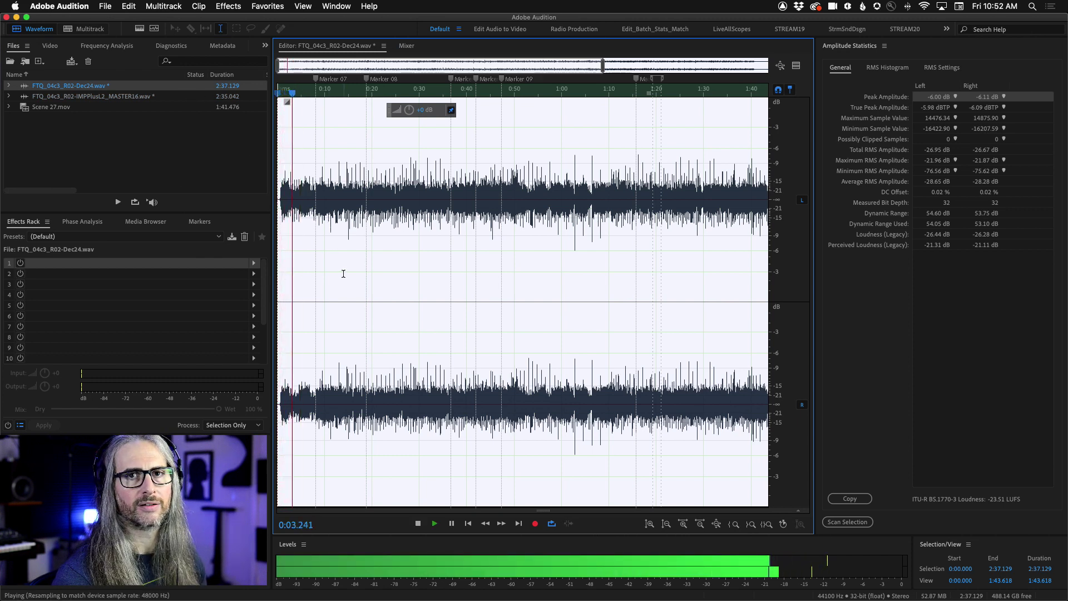
pyautogui.press('space')
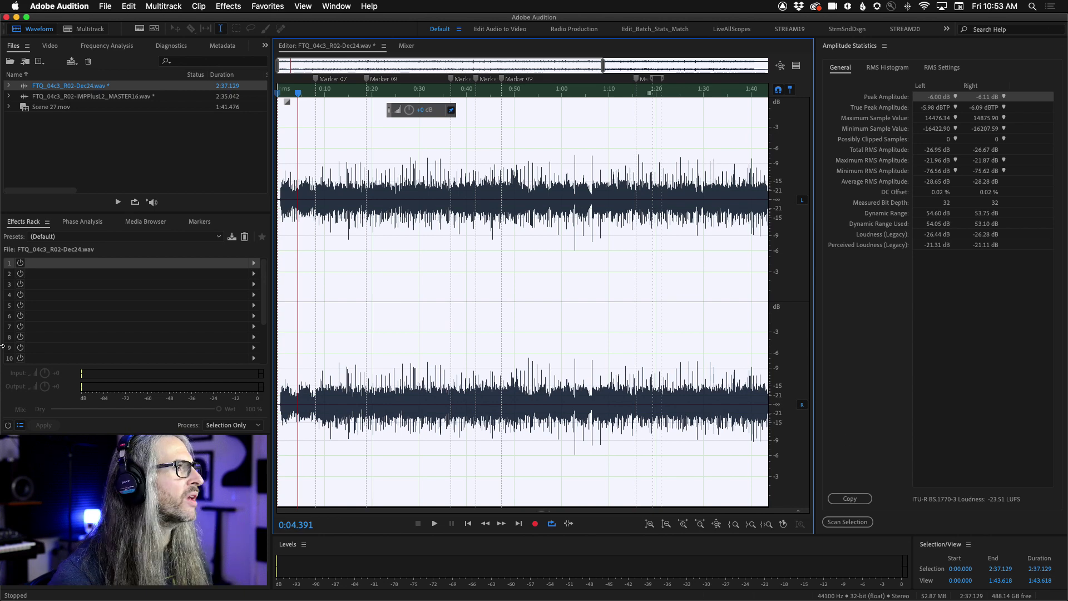
# - Open Scene 27.mov with its video picture shown and scan its amplitude statistics
pyautogui.doubleClick(45, 109)
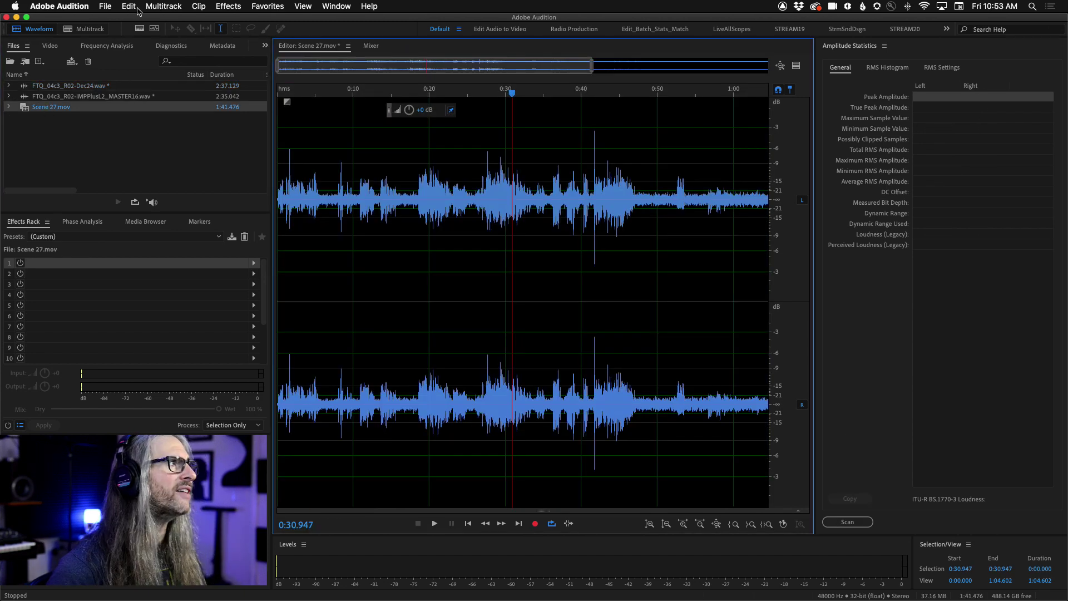
pyautogui.click(55, 47)
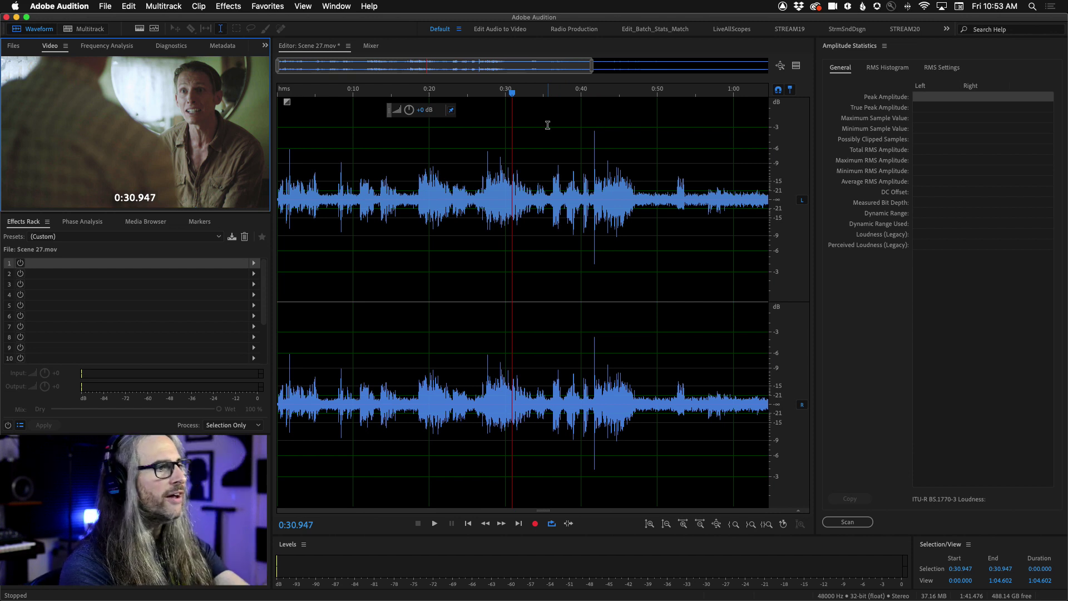
pyautogui.click(844, 523)
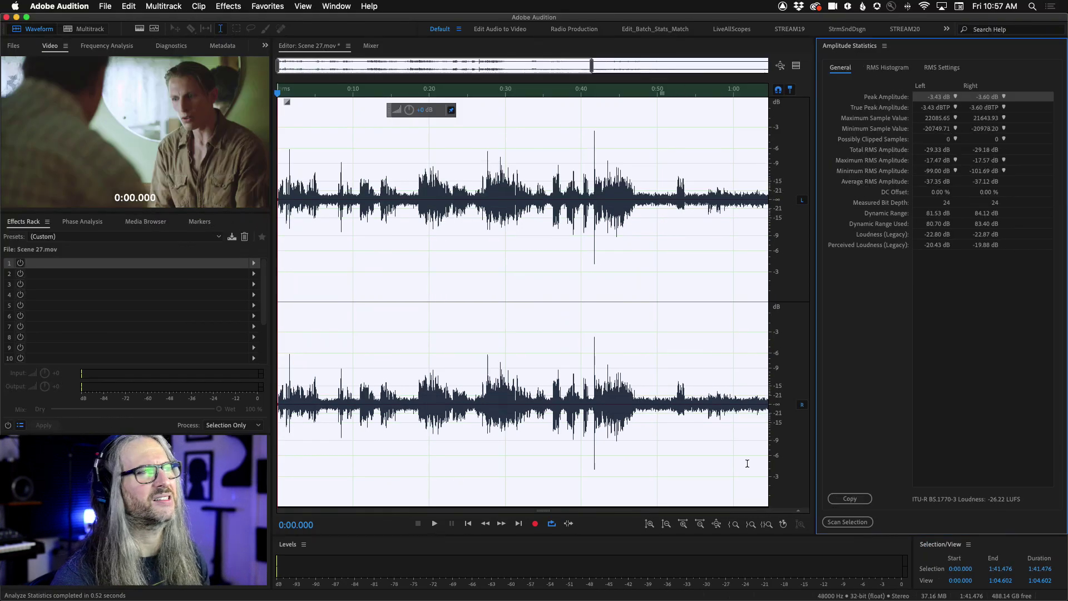
# - Locate the left channel's peak amplitude in Scene 27.mov from the statistics, starting from playhead positions near 0:40 and 0:14
pyautogui.click(584, 323)
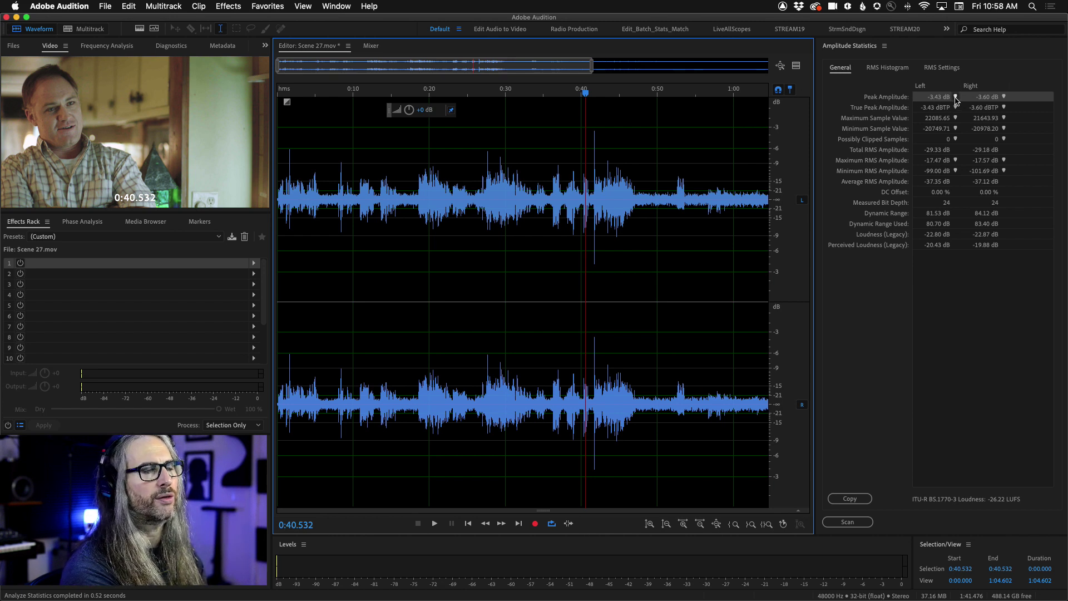
pyautogui.click(956, 98)
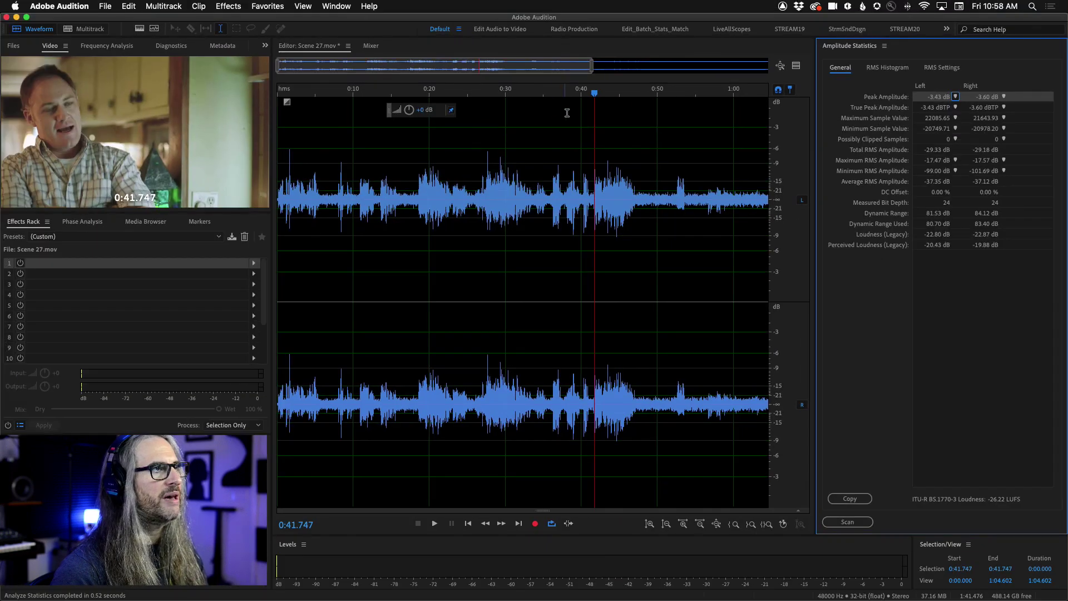
pyautogui.moveTo(595, 96); pyautogui.dragTo(385, 95)
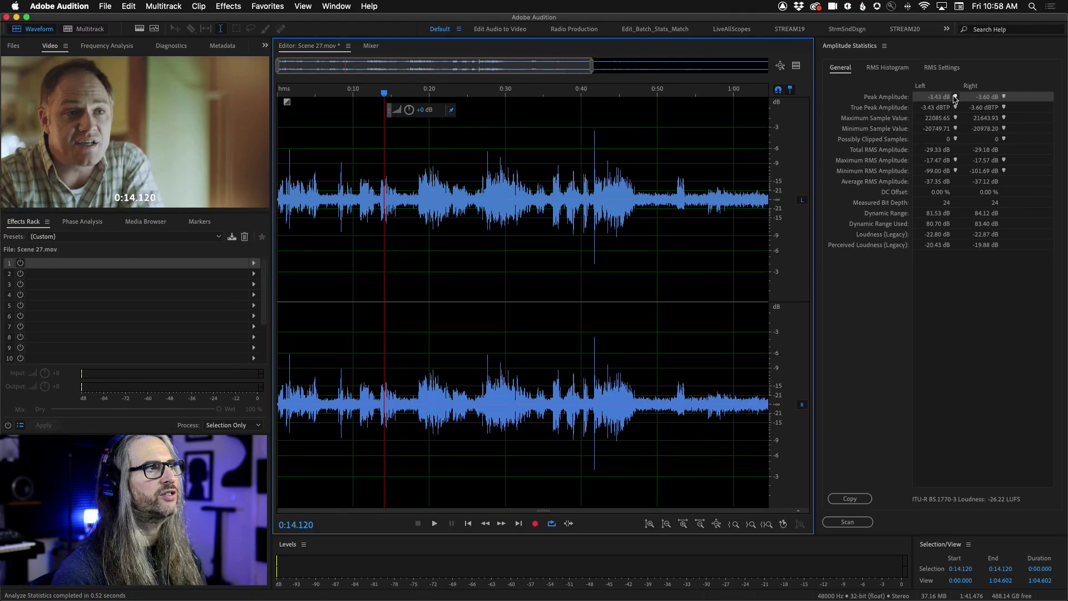
pyautogui.click(955, 98)
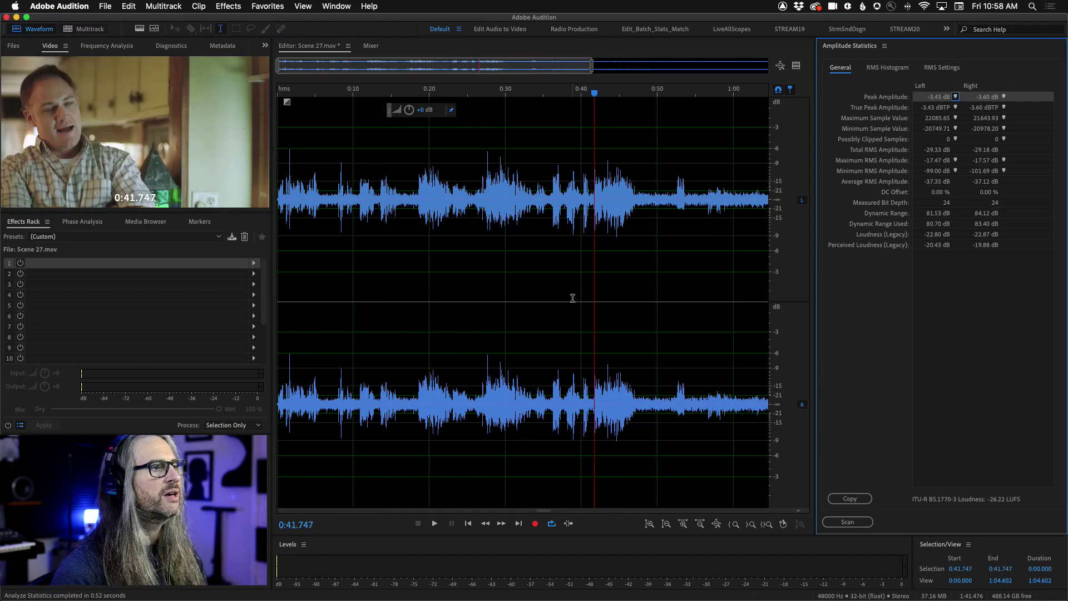
# - Locate the right and left channels' peak amplitudes in Scene 27.mov from the statistics and inspect the spike just after 0:41.356
pyautogui.click(1005, 97)
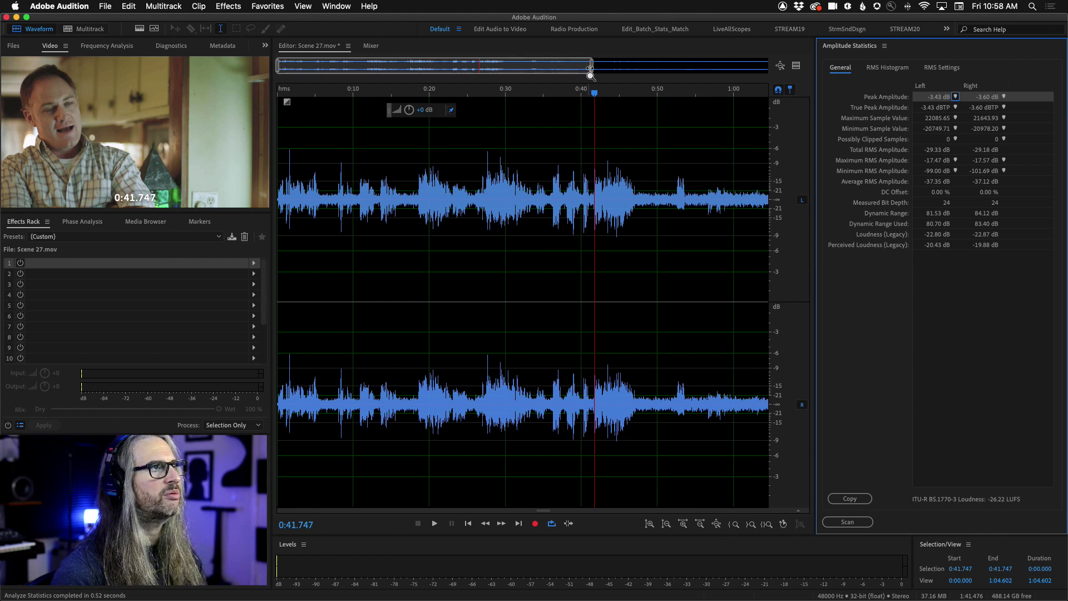
pyautogui.press('\\')
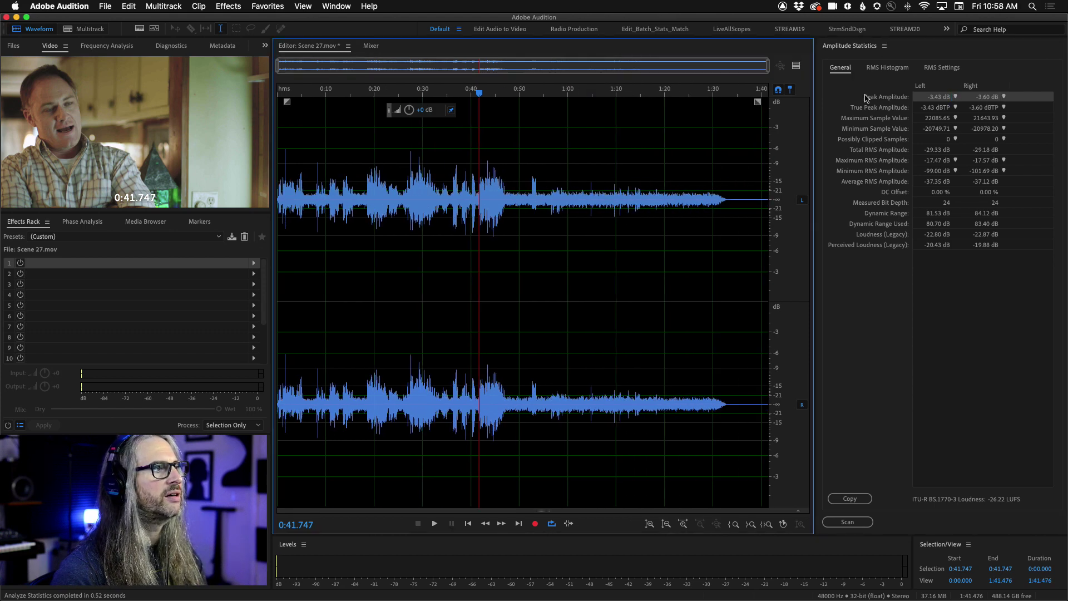
pyautogui.click(1005, 98)
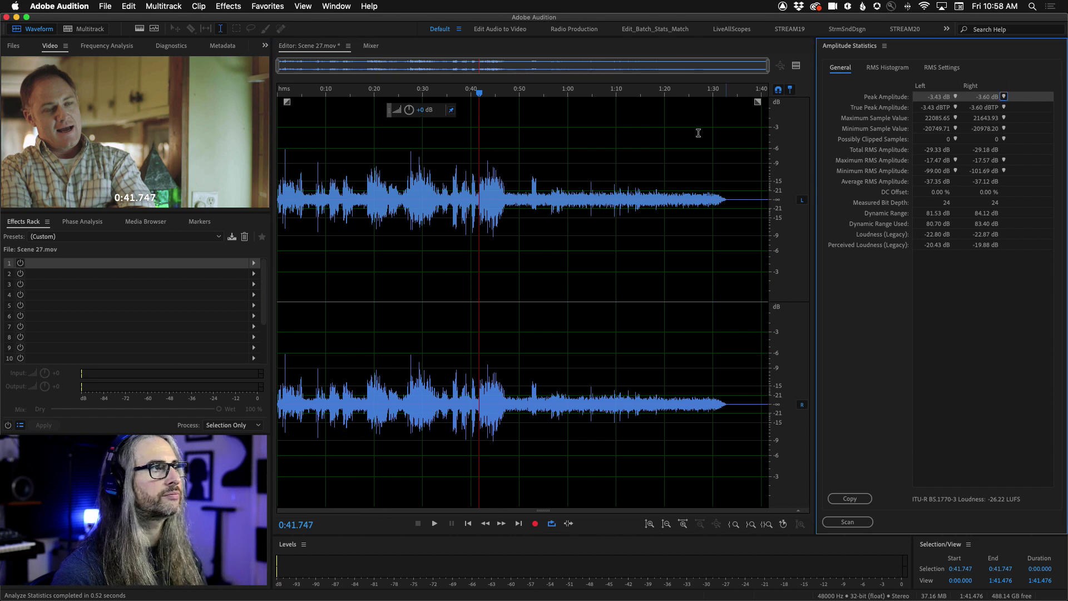
pyautogui.click(956, 97)
pyautogui.click(339, 210)
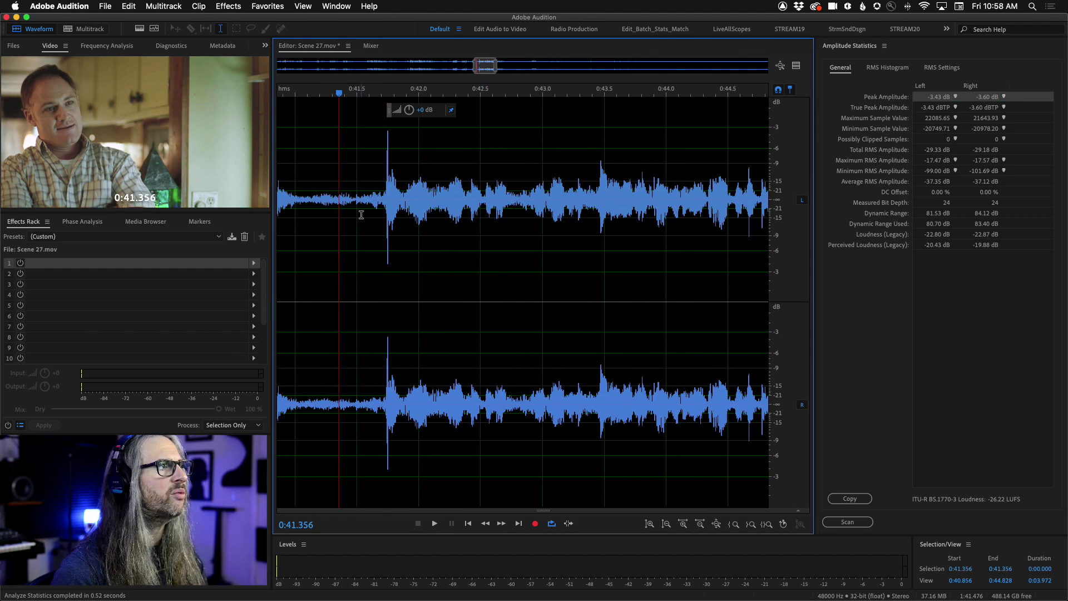
pyautogui.press('=')
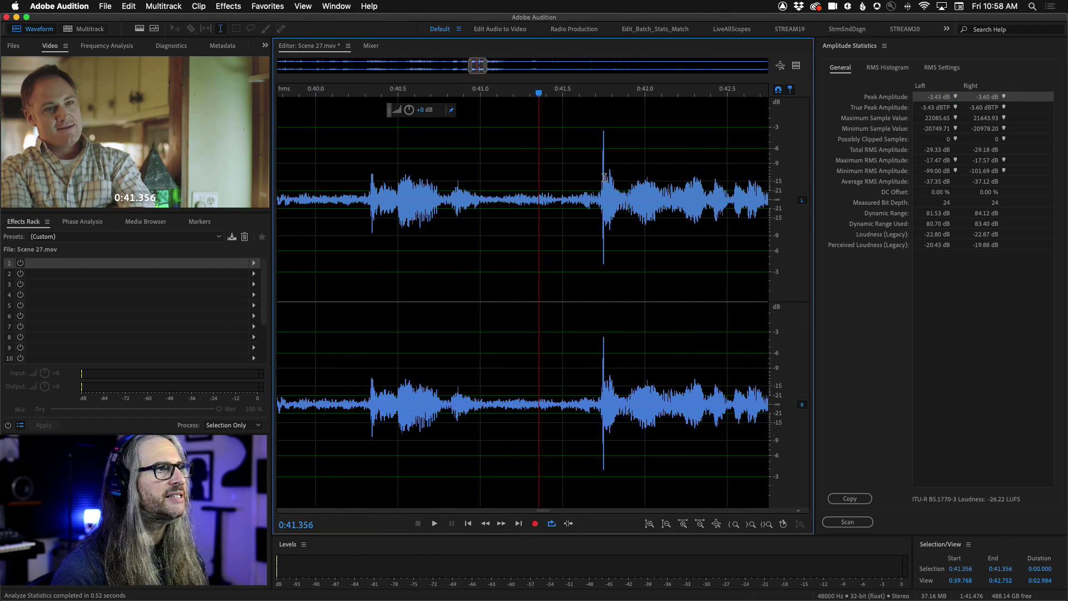
# - Compare the tallest peaks across the whole file by highlighting short sections around 0:07, 0:27 and 0:41
pyautogui.scroll(-8, 605, 178)
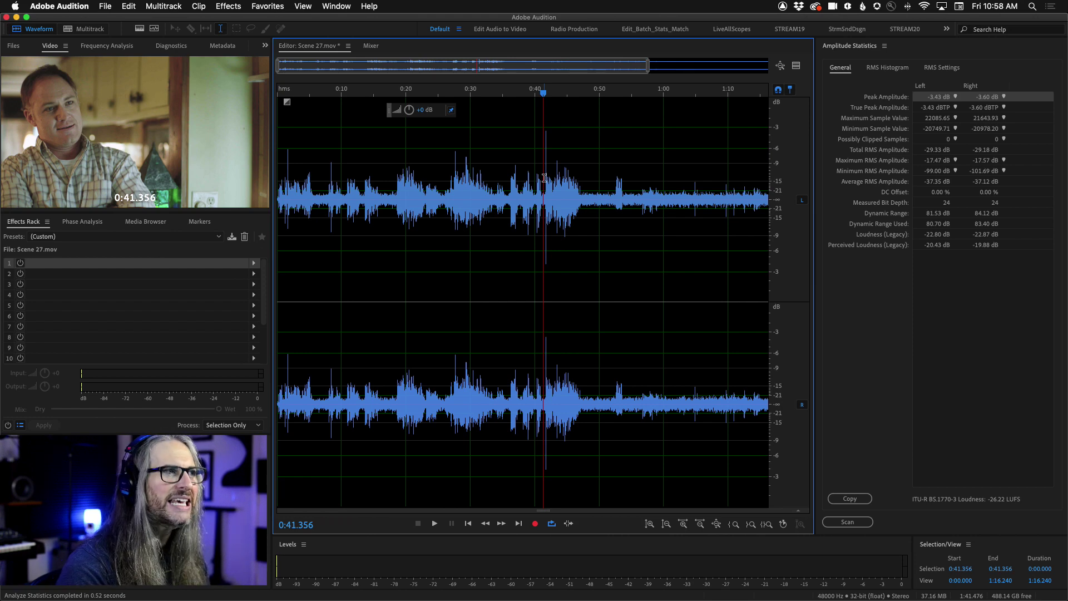
pyautogui.scroll(-3, 507, 217)
pyautogui.click(450, 368)
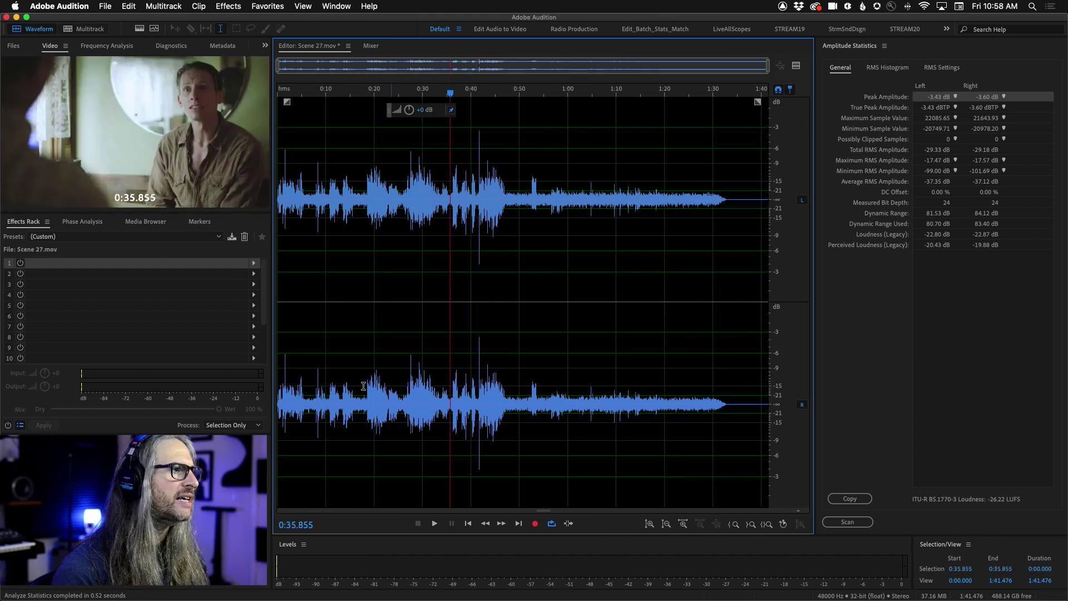
pyautogui.moveTo(280, 364); pyautogui.dragTo(324, 378)
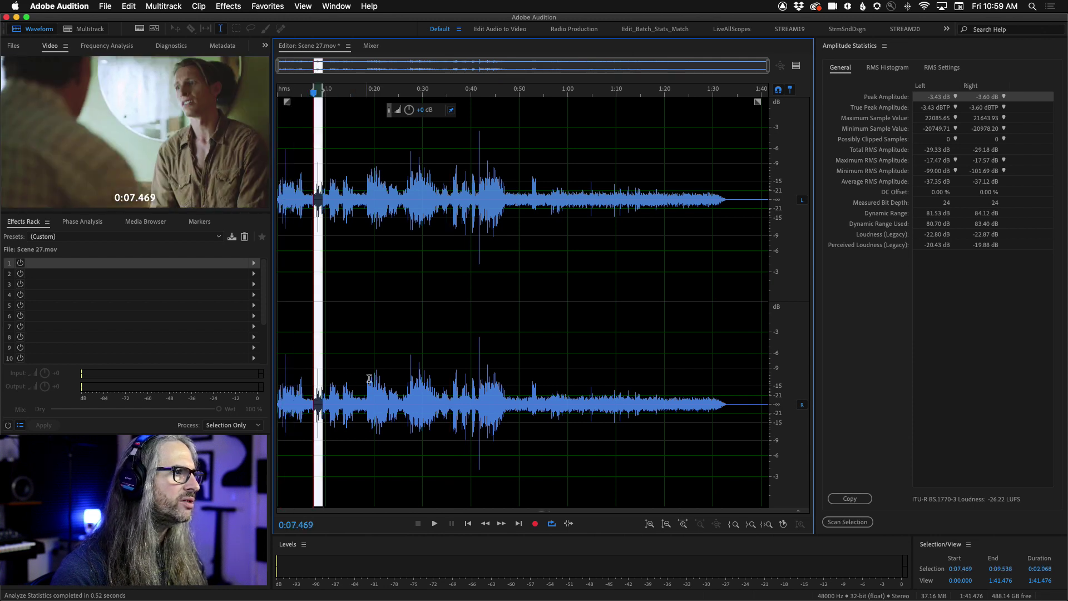
pyautogui.moveTo(402, 365); pyautogui.dragTo(426, 372)
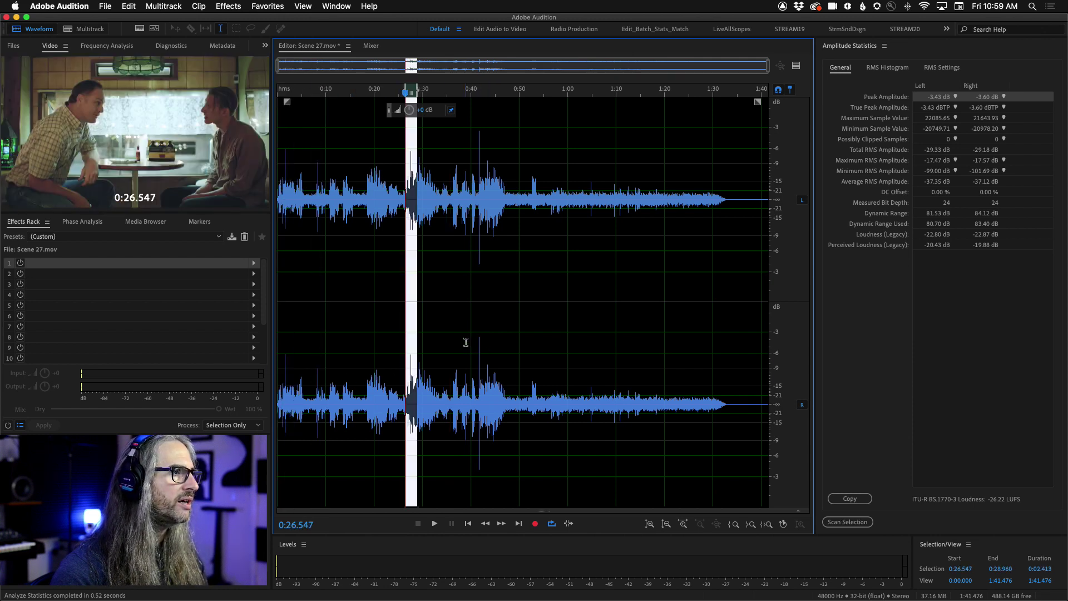
pyautogui.moveTo(466, 343); pyautogui.dragTo(486, 357)
pyautogui.click(575, 323)
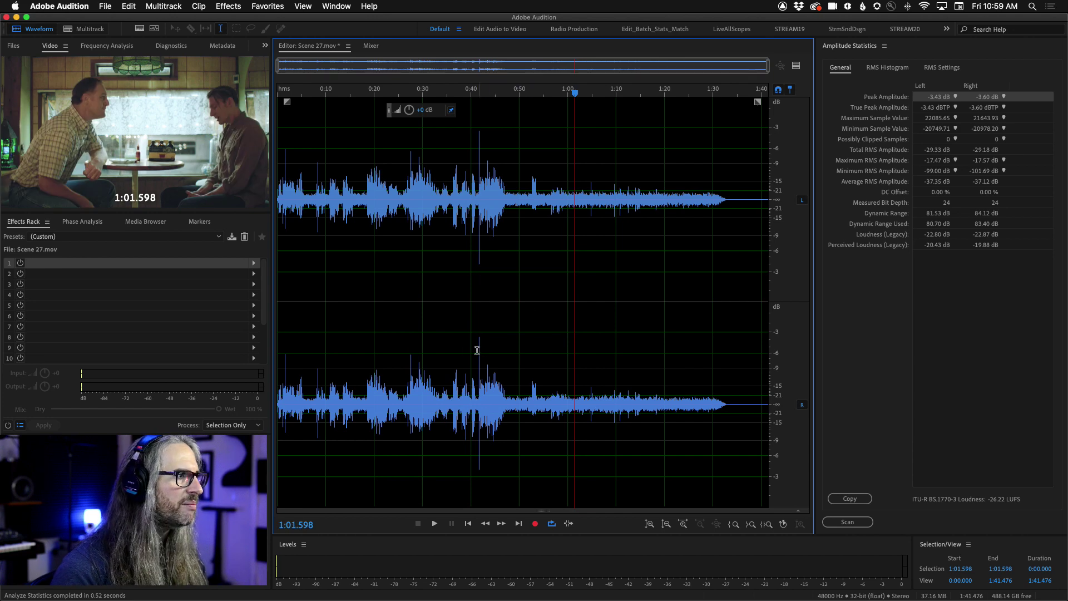
pyautogui.moveTo(306, 376); pyautogui.dragTo(329, 396)
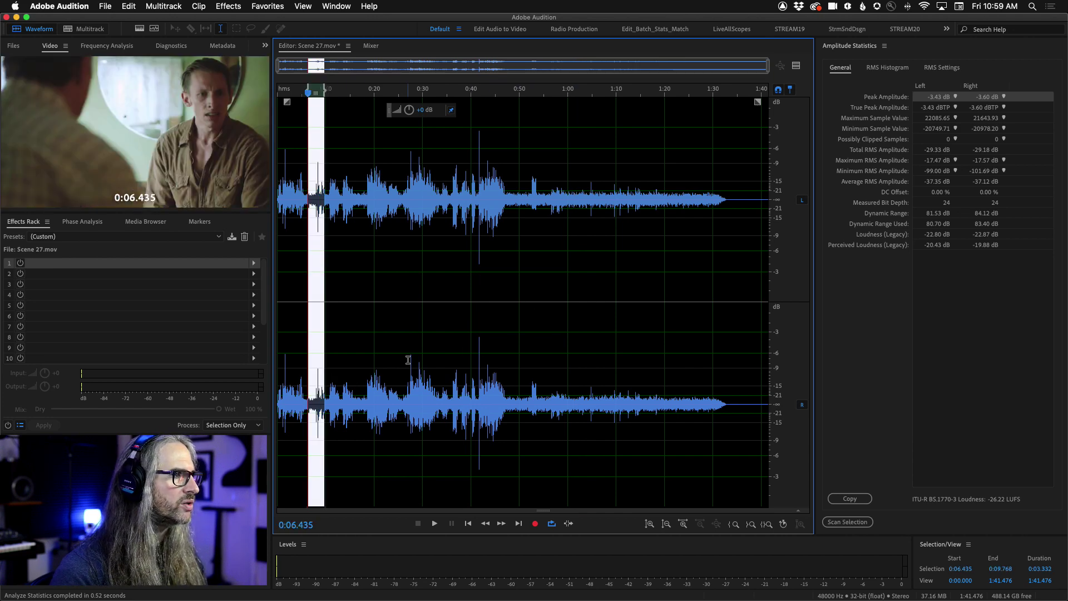
pyautogui.moveTo(407, 363); pyautogui.dragTo(485, 448)
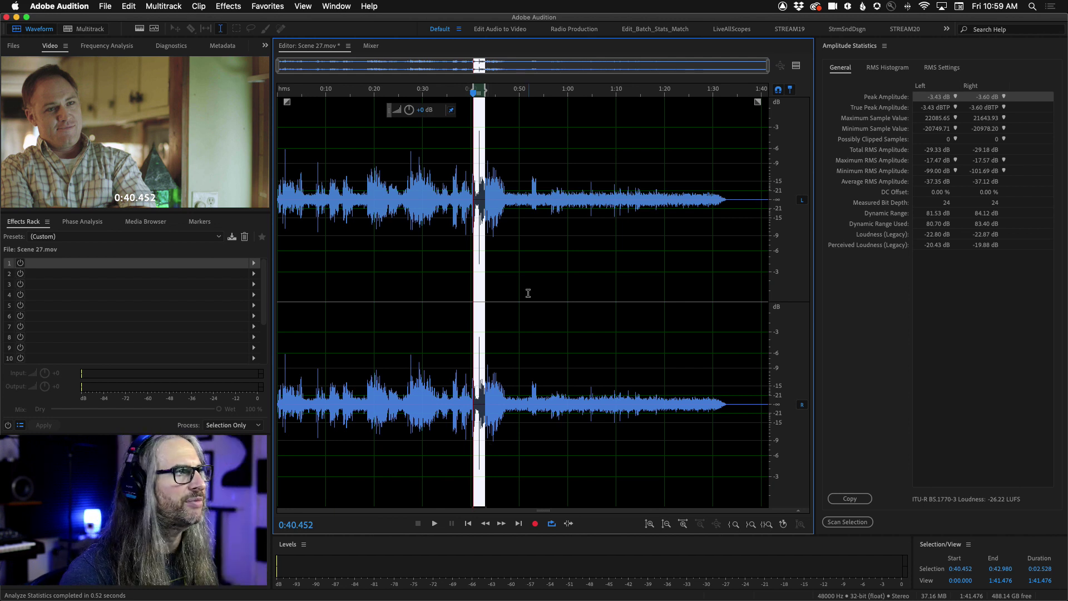
# - Highlight the spike between 0:41.027 and 0:42.291 and listen to it, playing from 0:37.349 and 0:41.027
pyautogui.click(477, 185)
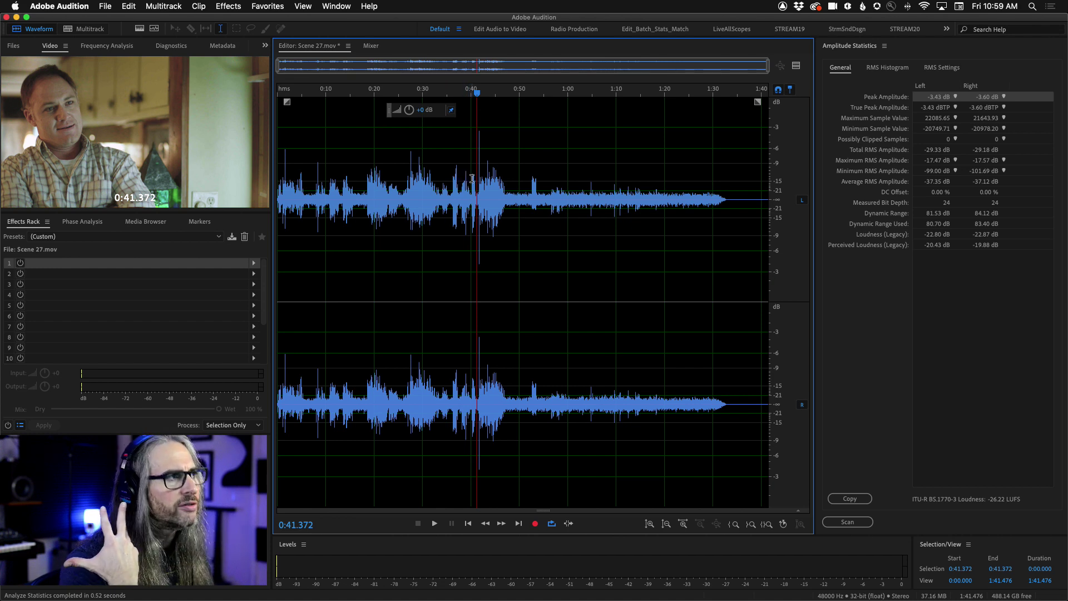
pyautogui.moveTo(475, 170); pyautogui.dragTo(482, 173)
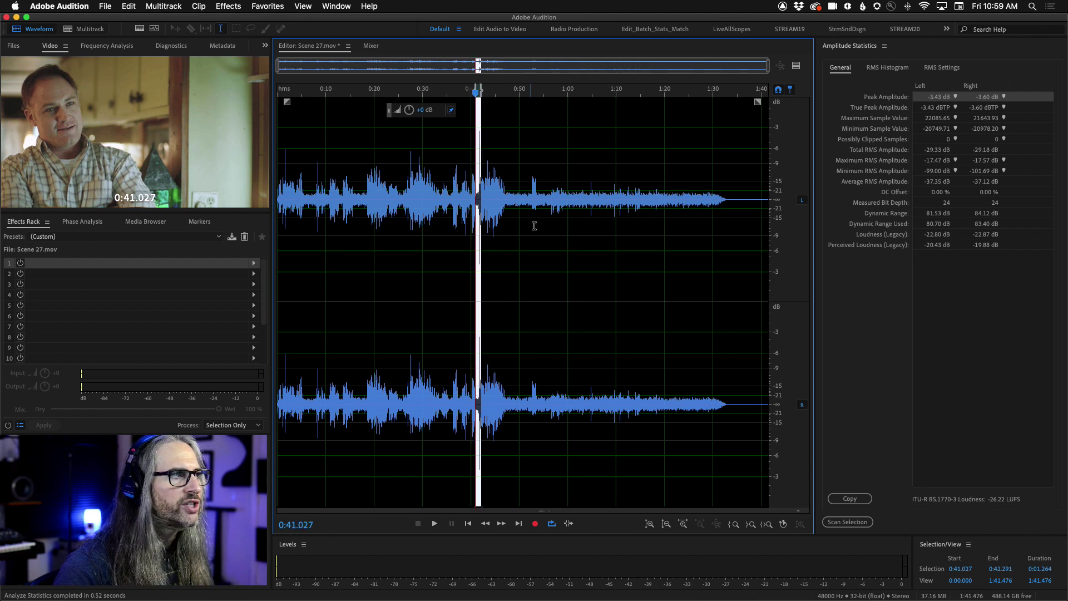
pyautogui.click(458, 162)
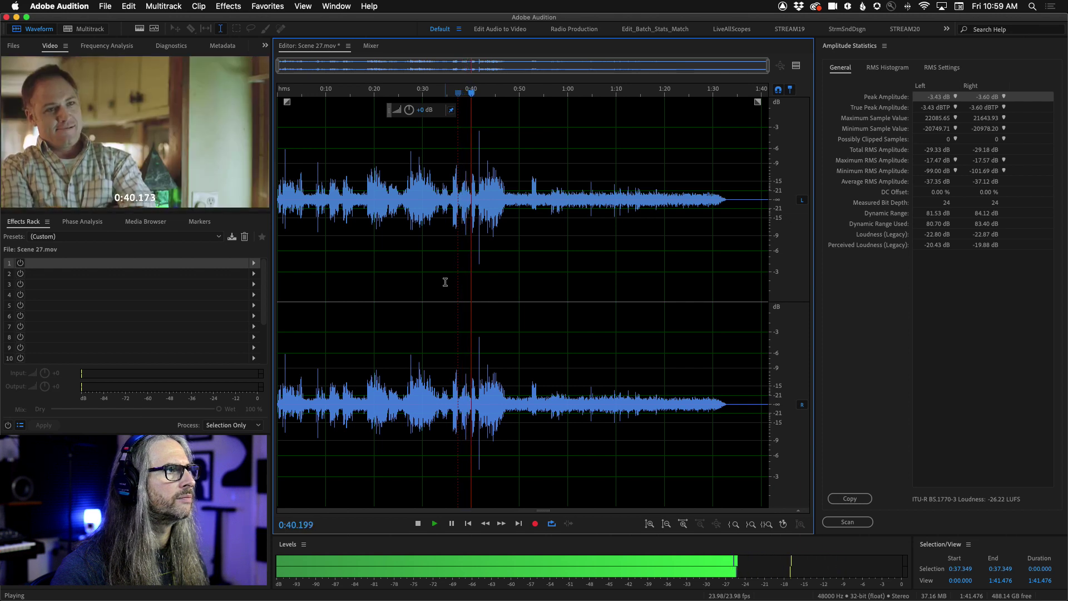
pyautogui.click(477, 213)
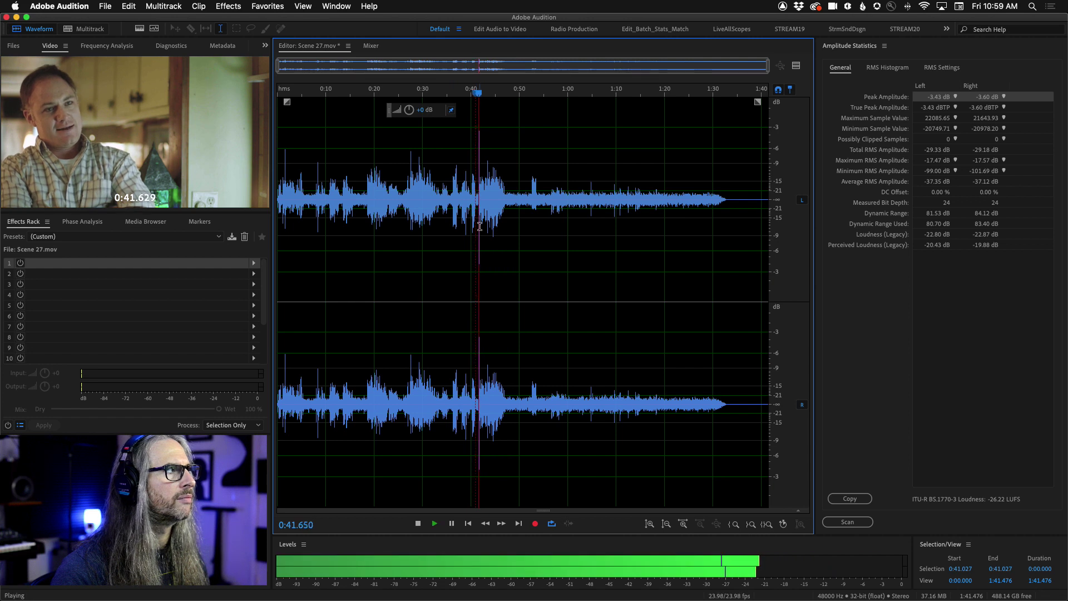
pyautogui.press('space')
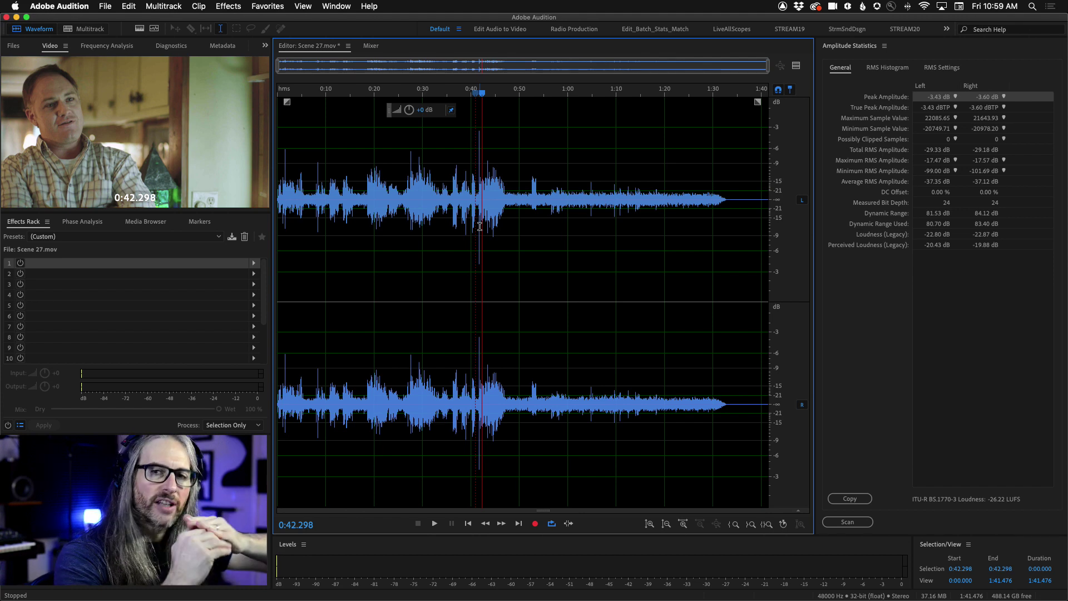
# - Lower the spike's tallest waveform cycle, selected from 0:41.747 to 0:41.748, by 6 dB in both channels
pyautogui.scroll(5, 479, 209)
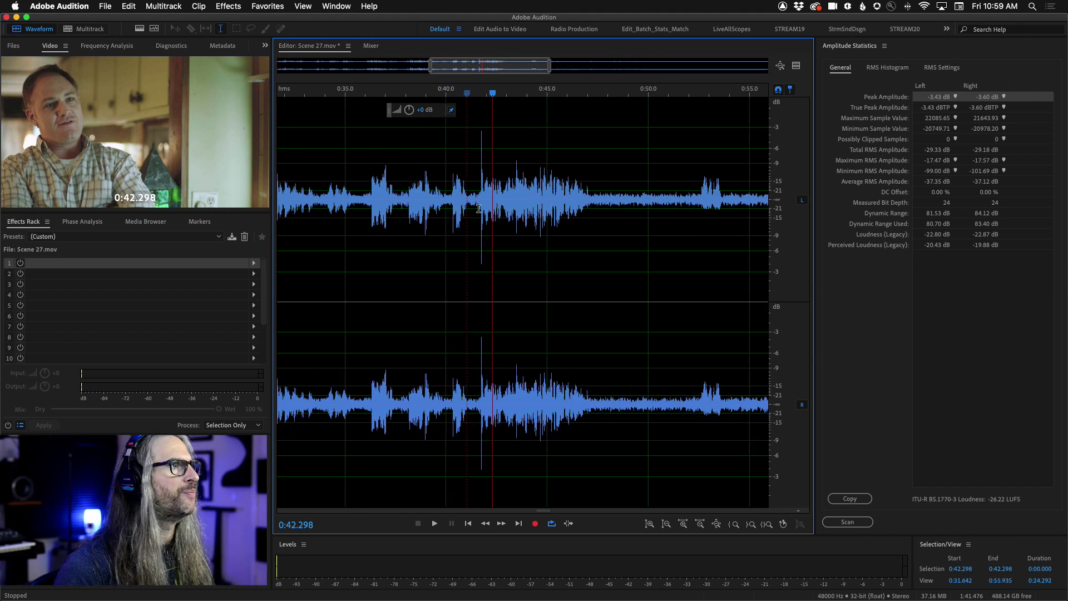
pyautogui.scroll(-3, 478, 209)
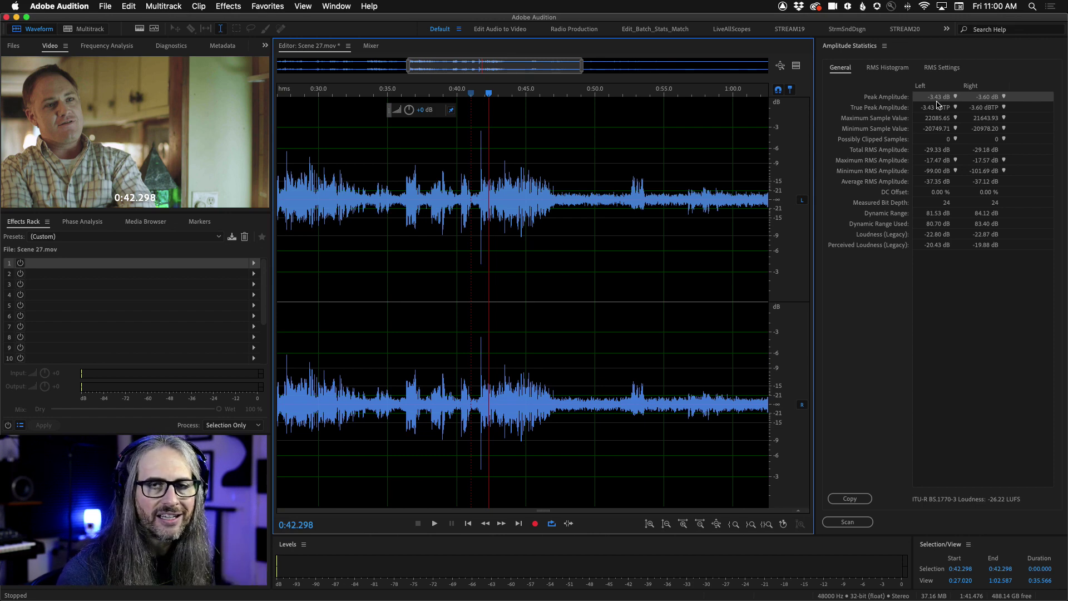
pyautogui.scroll(10, 486, 166)
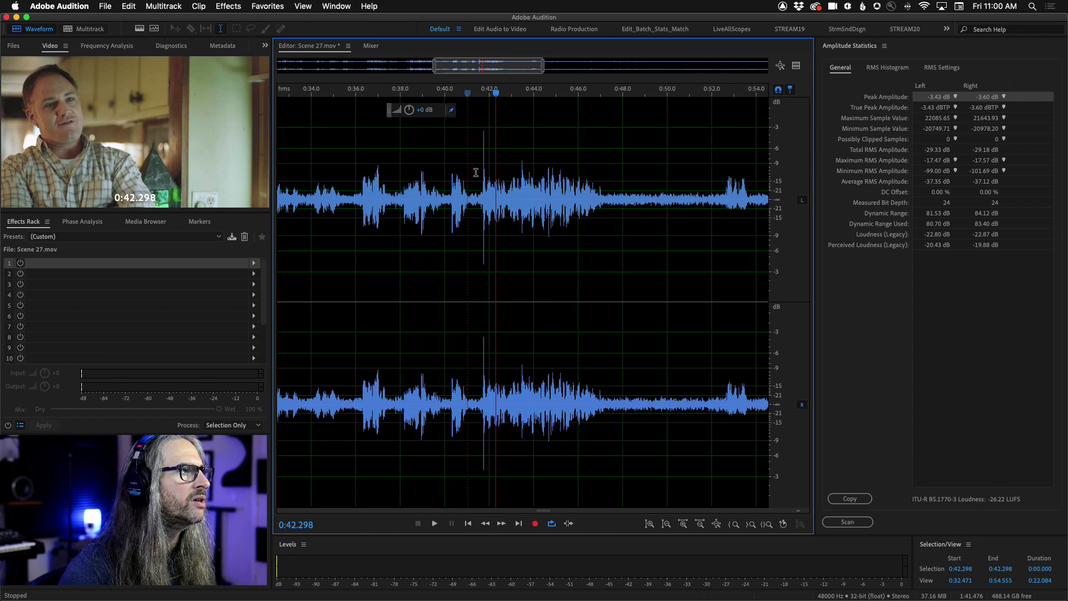
pyautogui.scroll(10, 528, 185)
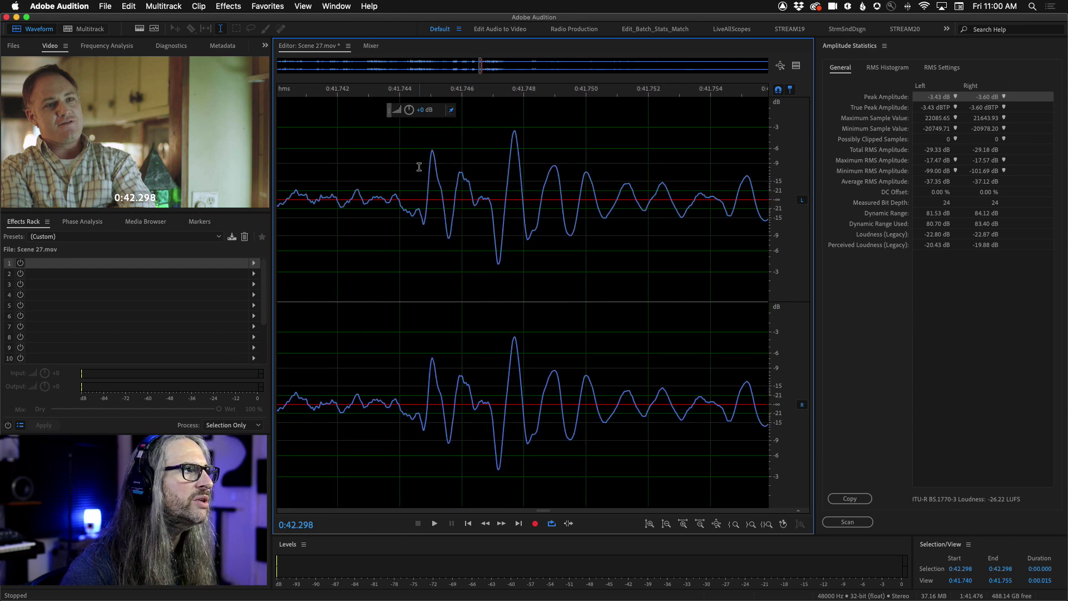
pyautogui.moveTo(420, 162); pyautogui.dragTo(532, 162)
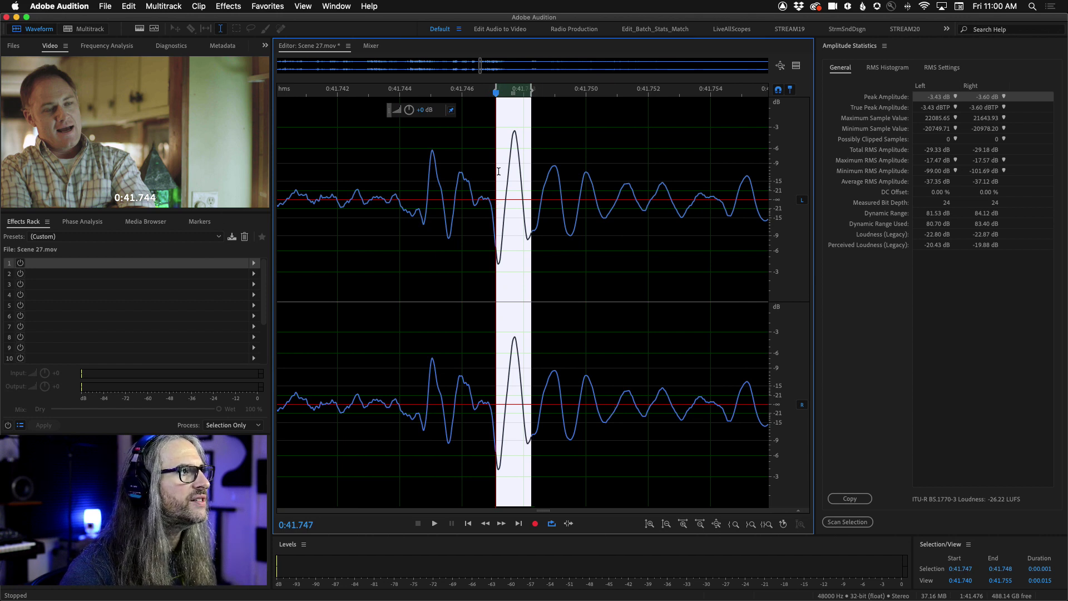
pyautogui.click(498, 260)
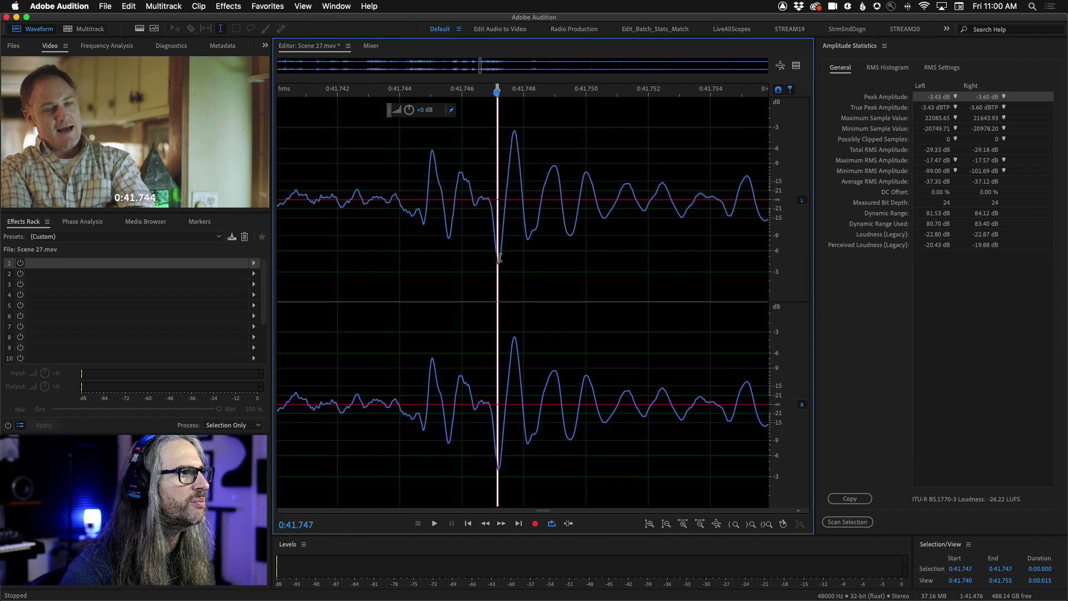
pyautogui.moveTo(499, 258); pyautogui.dragTo(529, 268)
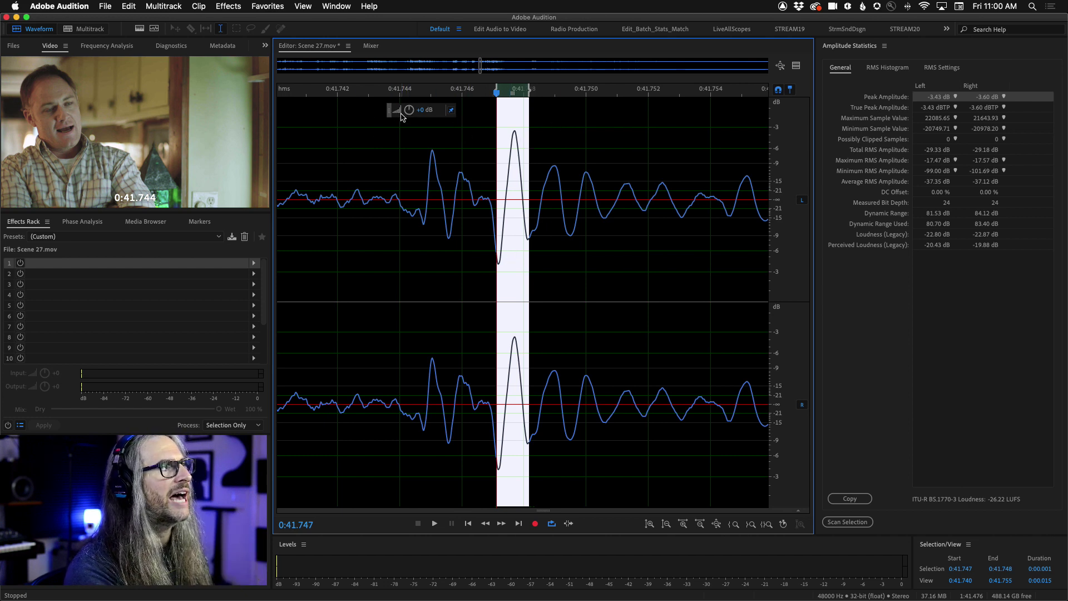
pyautogui.moveTo(409, 109); pyautogui.dragTo(376, 109)
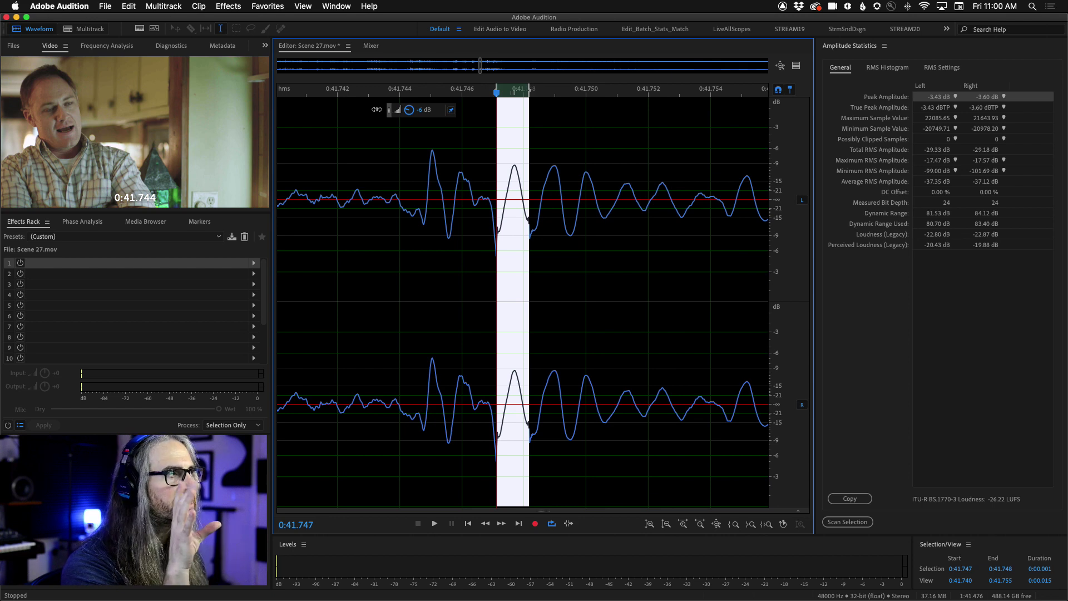
pyautogui.moveTo(377, 110); pyautogui.dragTo(377, 110)
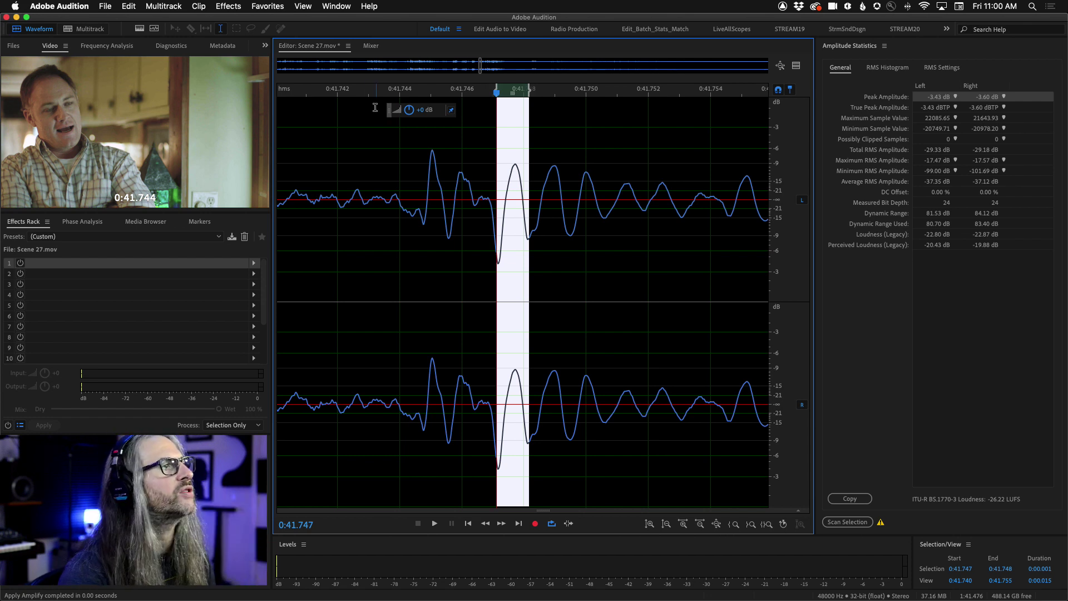
# - Lower the sharp upward peak between 0:41.744 and 0:41.745 by 3 dB and clear the selection
pyautogui.moveTo(422, 172); pyautogui.dragTo(448, 181)
pyautogui.moveTo(409, 111); pyautogui.dragTo(388, 107)
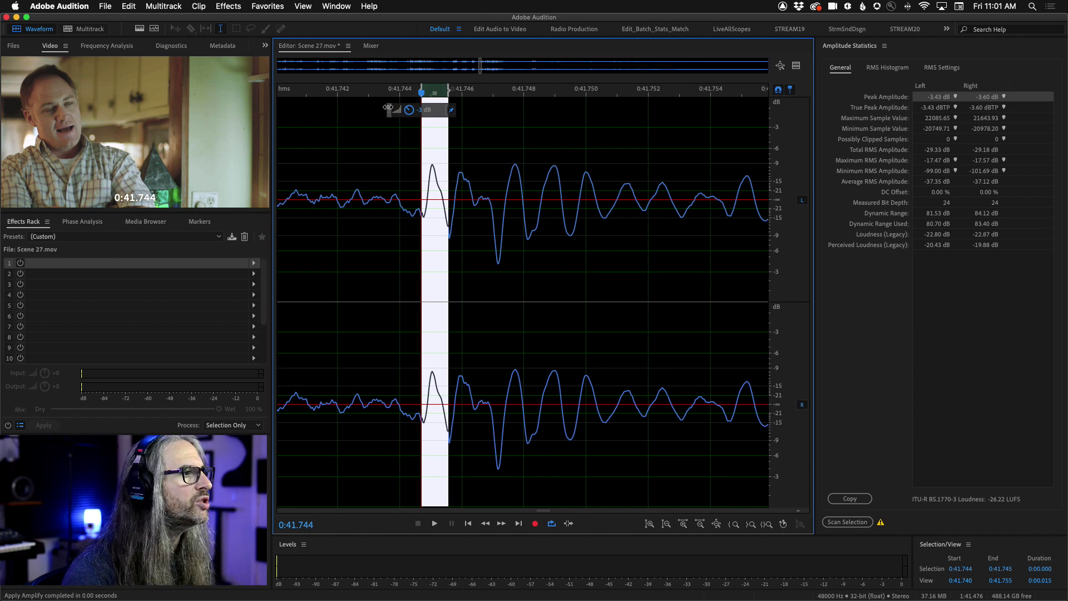
pyautogui.moveTo(387, 107); pyautogui.dragTo(388, 107)
pyautogui.click(401, 234)
# - Reduce the gain of the deep trough between 0:41.746 and 0:41.747 and inspect its samples
pyautogui.scroll(-4, 432, 303)
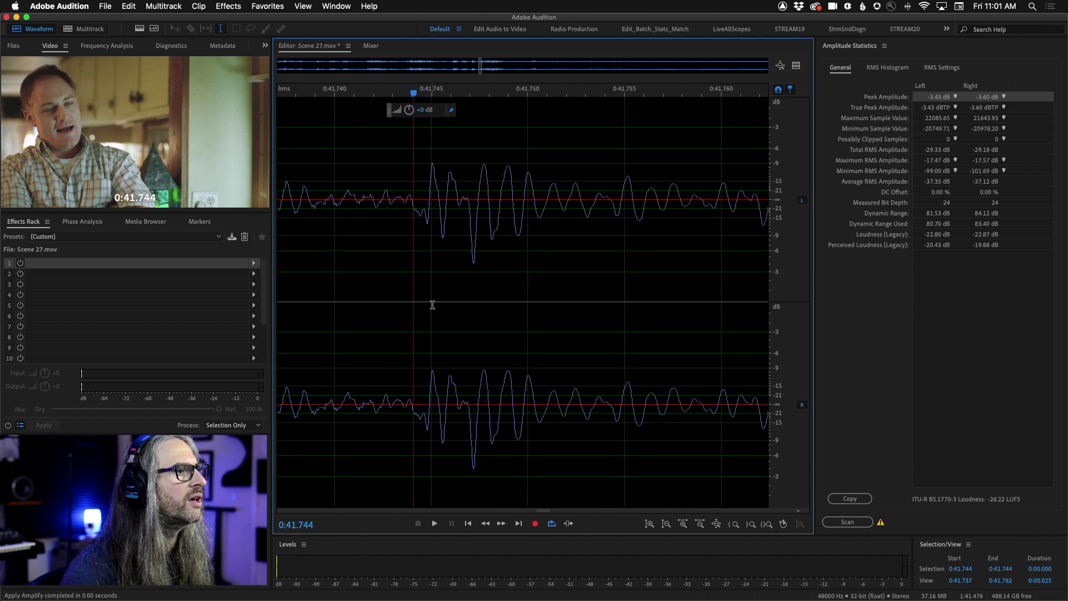
pyautogui.scroll(8, 432, 307)
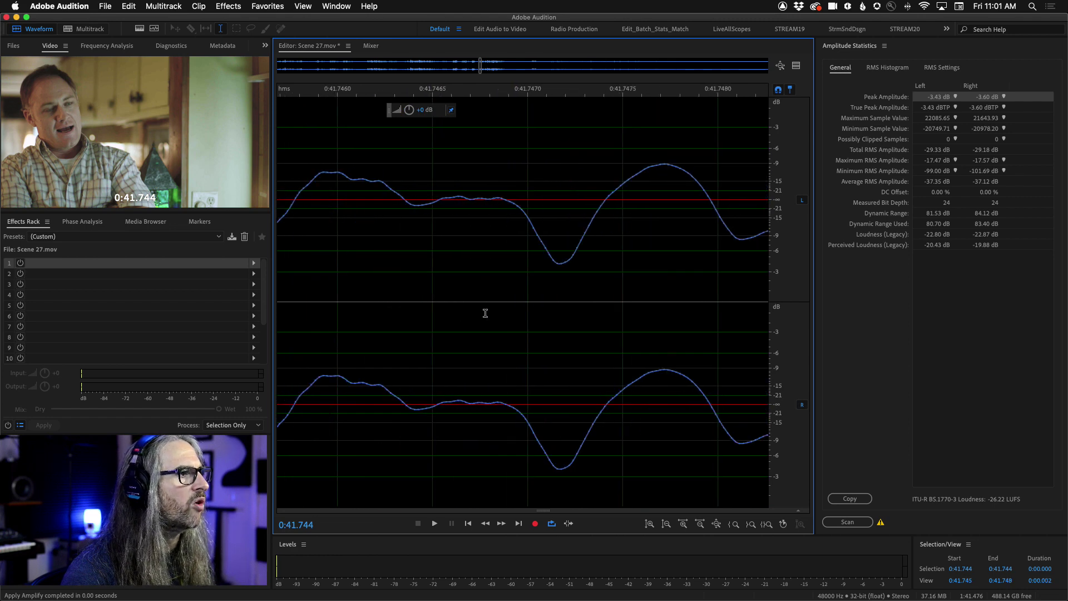
pyautogui.moveTo(496, 201); pyautogui.dragTo(632, 328)
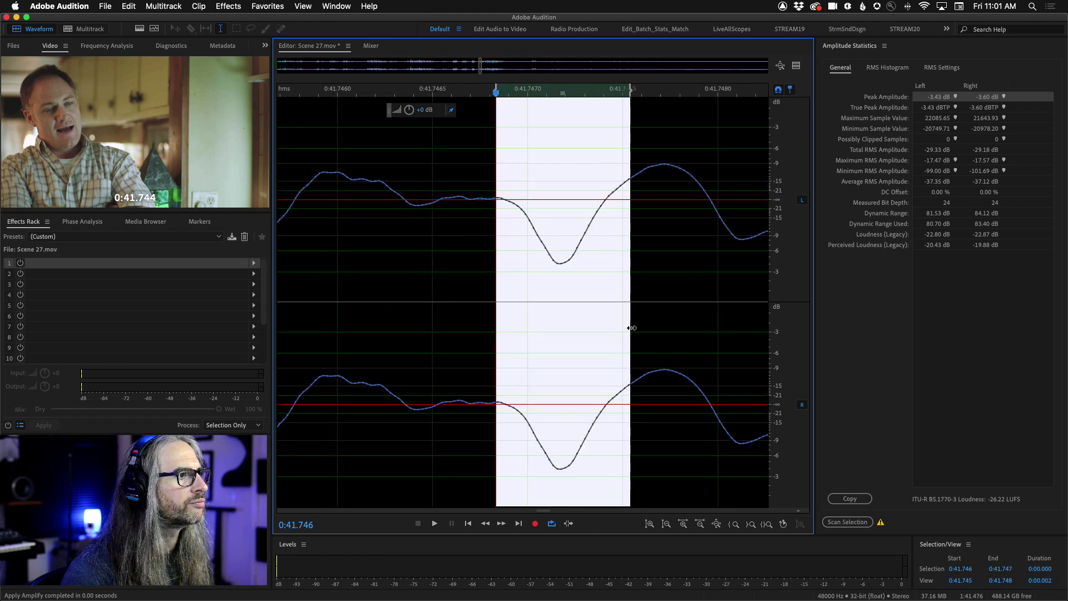
pyautogui.moveTo(409, 109); pyautogui.dragTo(391, 111)
pyautogui.scroll(6, 560, 250)
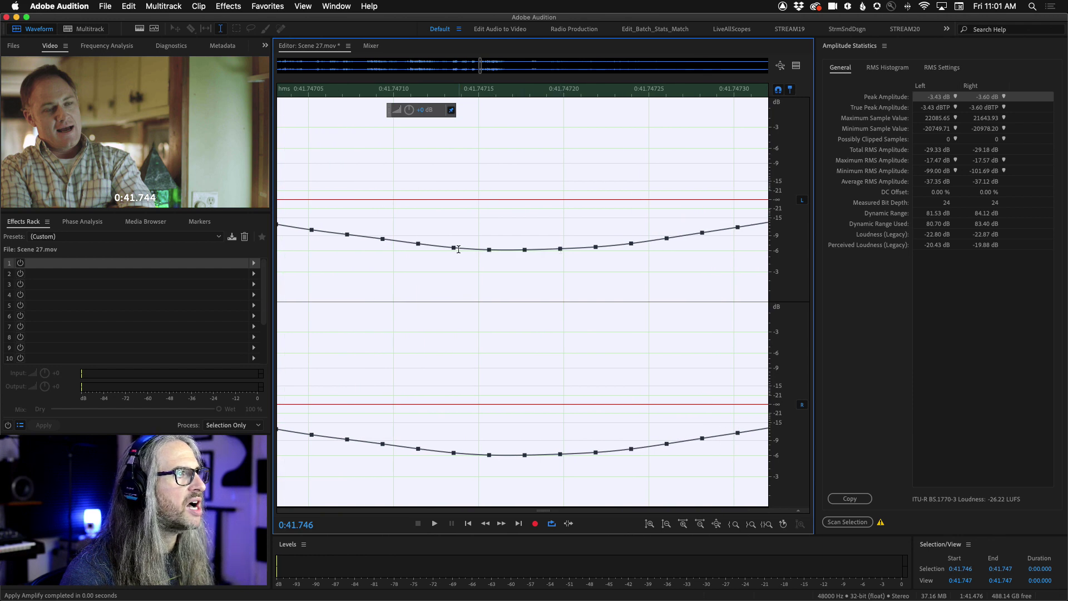
pyautogui.scroll(-3, 551, 255)
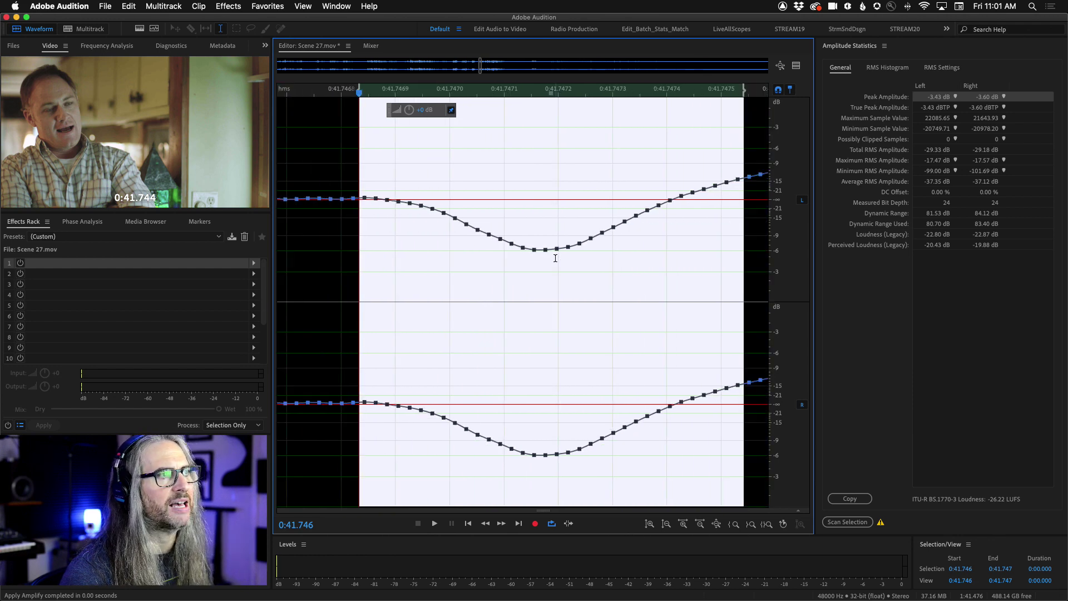
# - Highlight the section from 0:41.143 to 0:43.492 to compare the edited spike with the surrounding audio
pyautogui.scroll(-10, 556, 259)
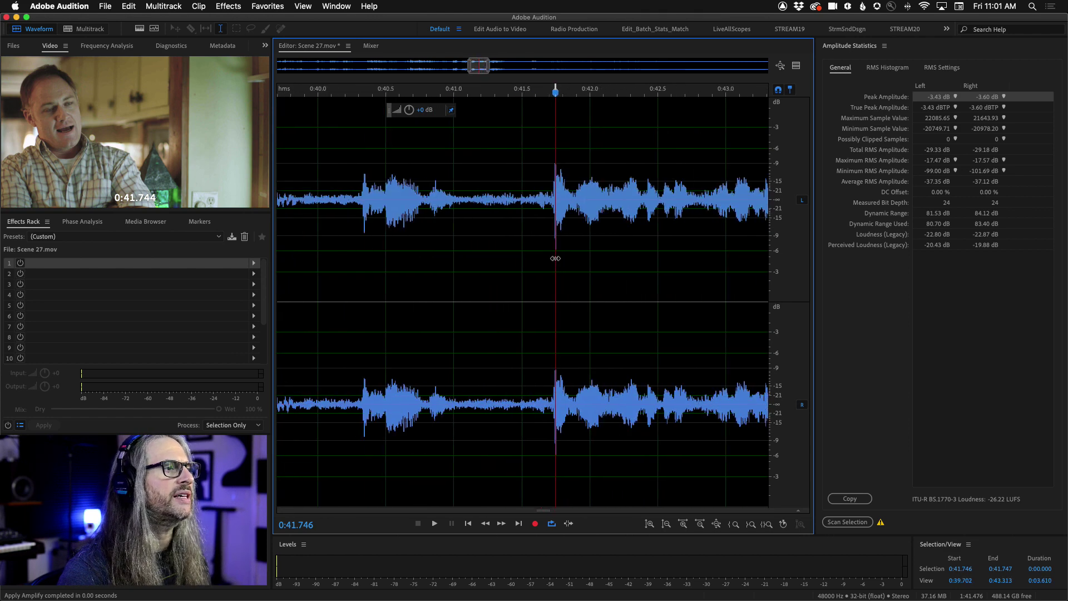
pyautogui.click(545, 307)
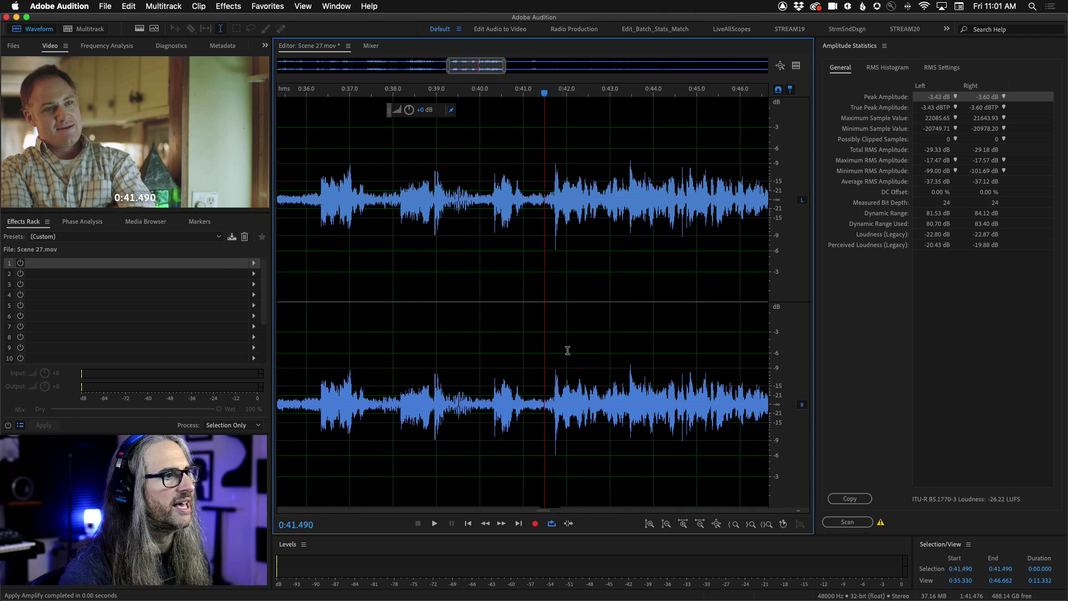
pyautogui.moveTo(530, 185); pyautogui.dragTo(630, 390)
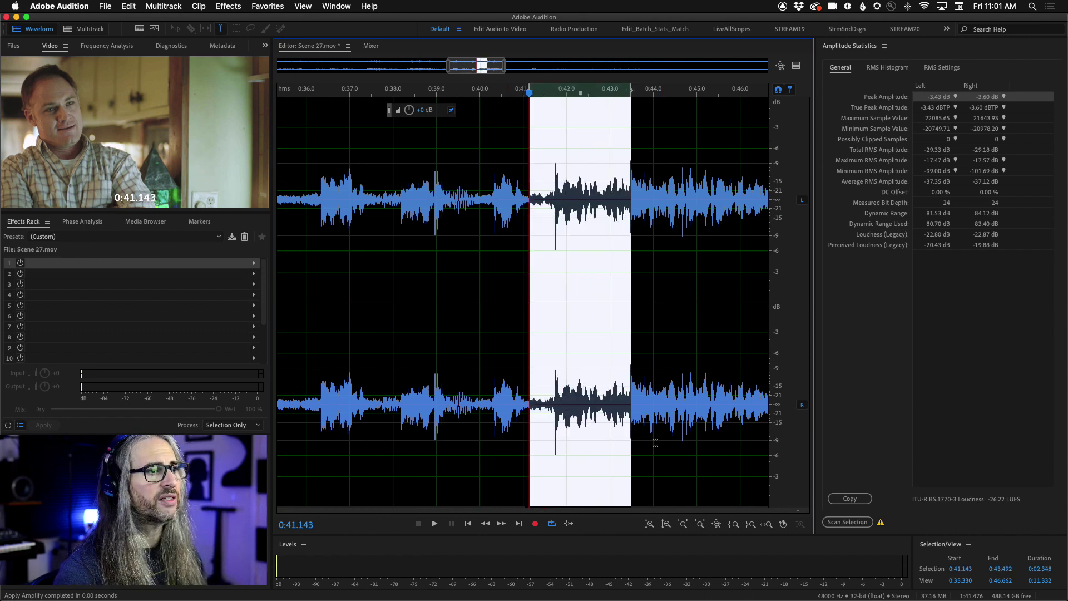
# - Examine the tall spike near the start of the clip by highlighting the section from 0:01.588 to 0:01.913
pyautogui.press('\\')
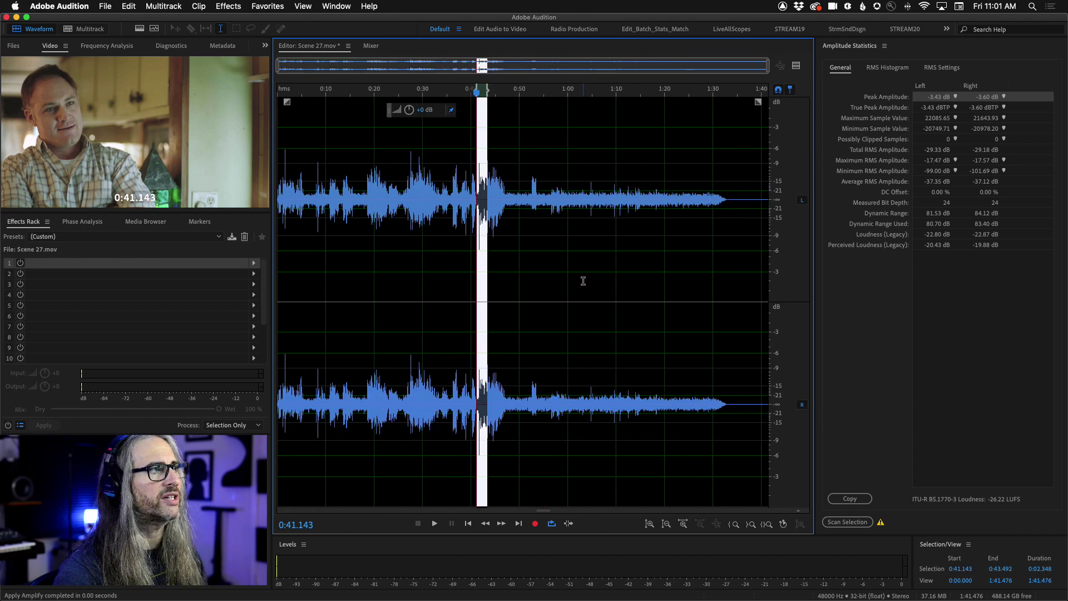
pyautogui.click(583, 281)
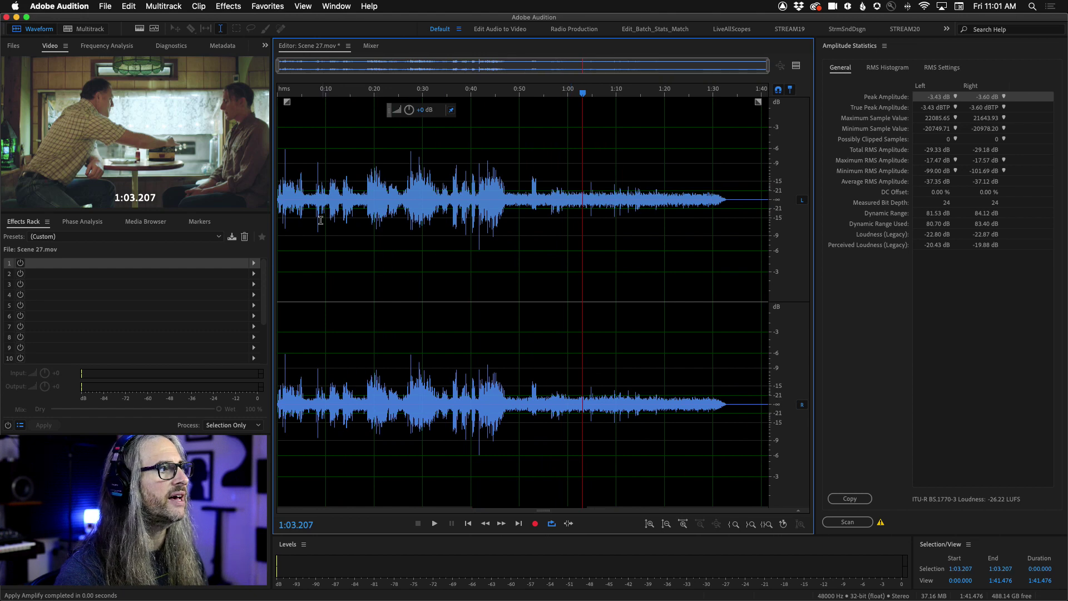
pyautogui.scroll(10, 334, 167)
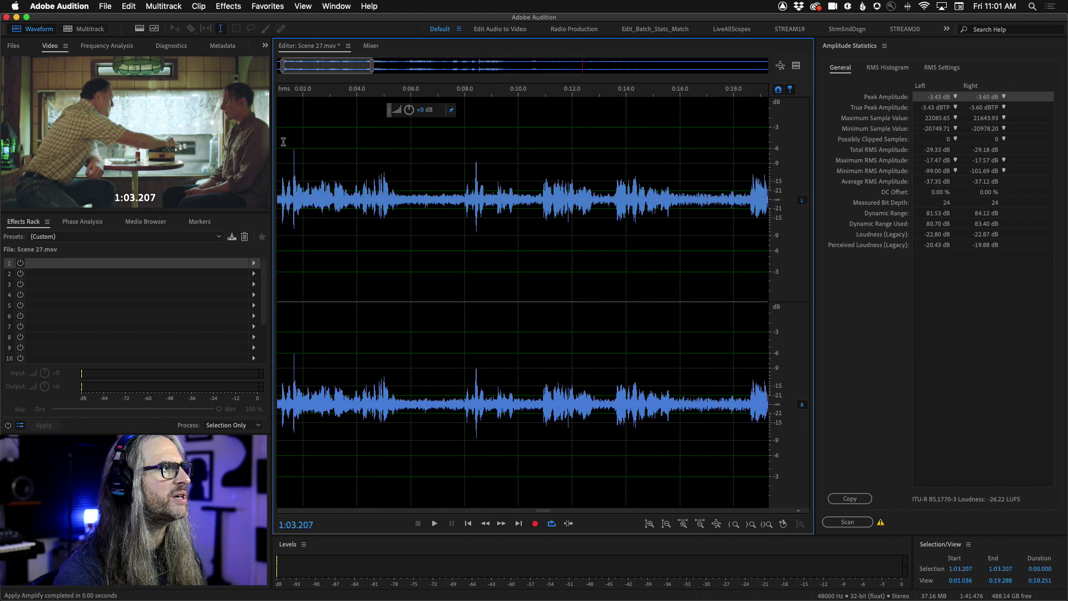
pyautogui.moveTo(336, 276); pyautogui.dragTo(390, 275)
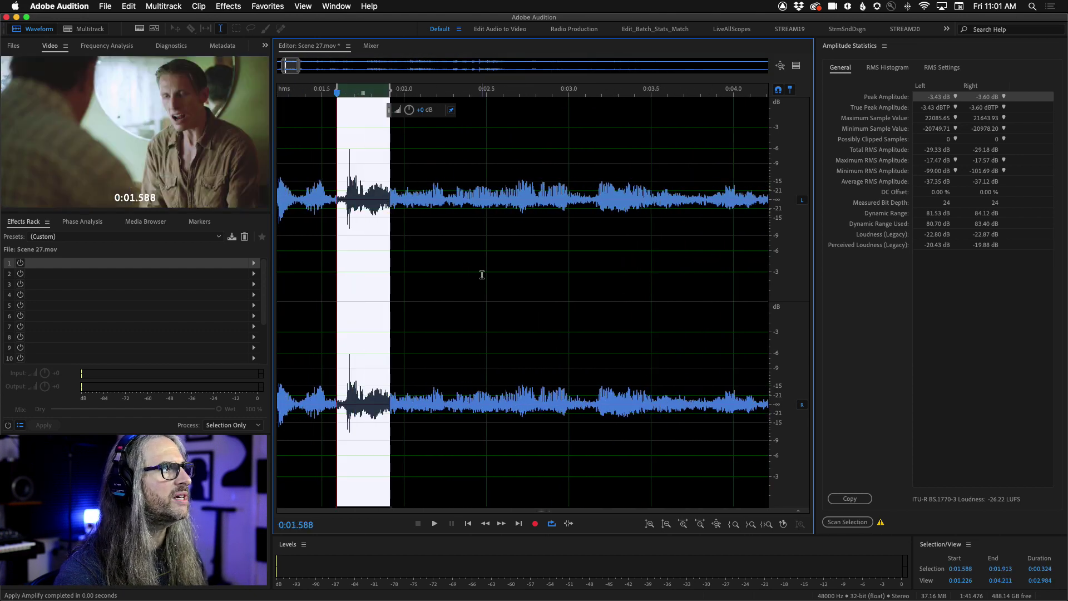
pyautogui.click(482, 274)
# - Rescan the amplitude statistics for the entire file, restore the default amplitude zoom and clear the selection
pyautogui.scroll(-10, 604, 310)
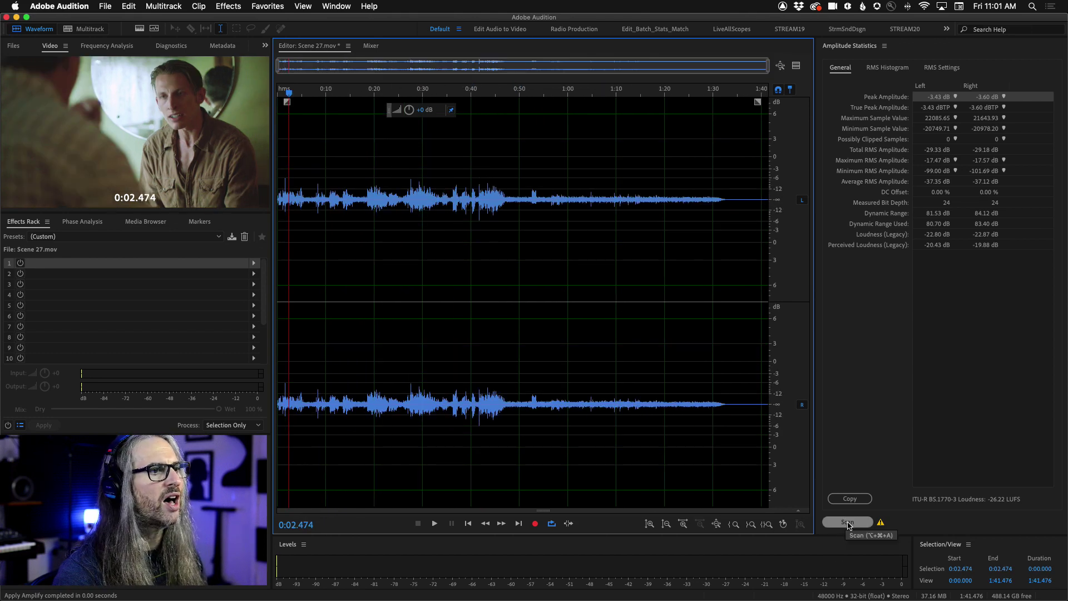
pyautogui.click(848, 525)
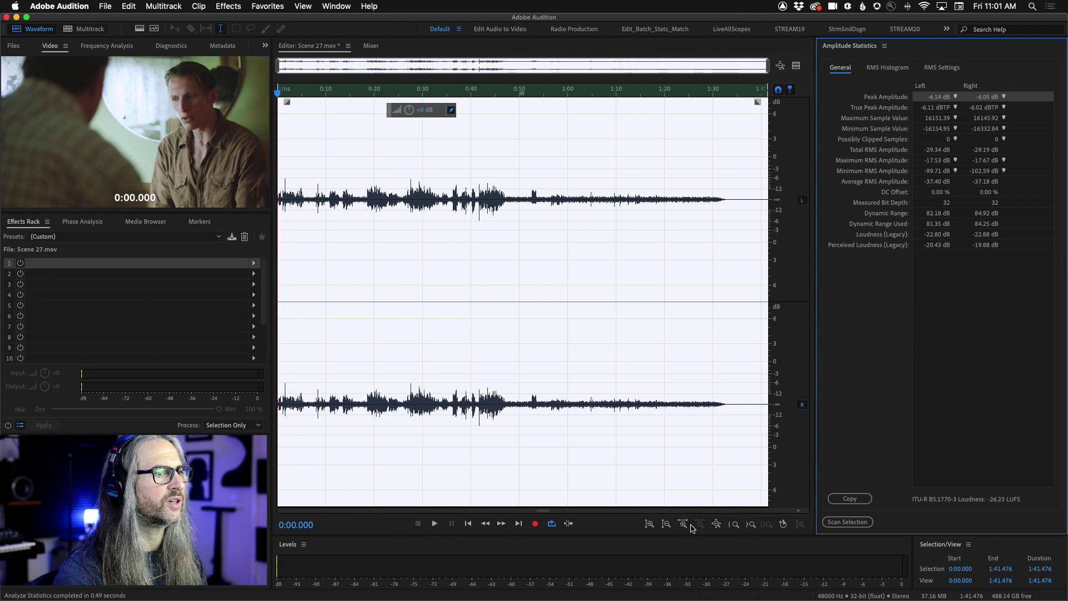
pyautogui.click(716, 524)
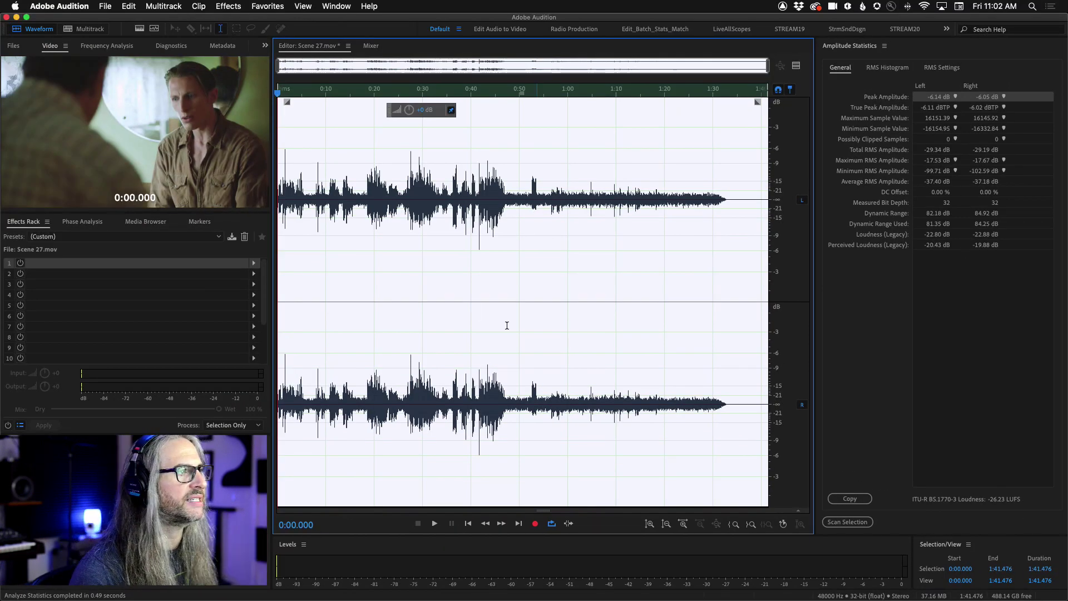
pyautogui.click(462, 302)
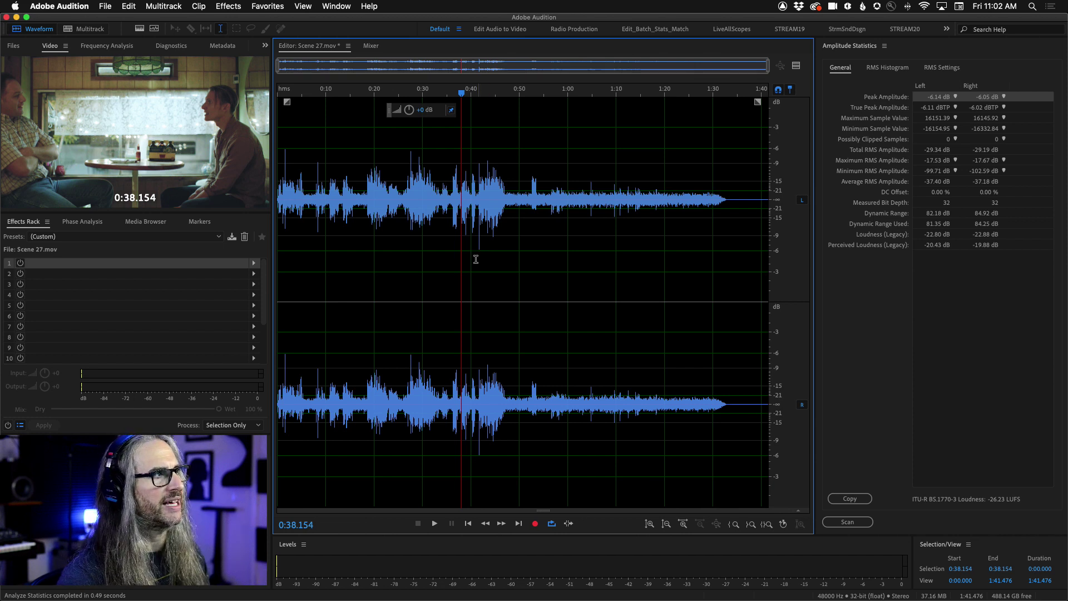
# - Compare the remaining tall peaks at the opening and around 0:08, 0:27 and 0:41 by highlighting each one
pyautogui.click(278, 163)
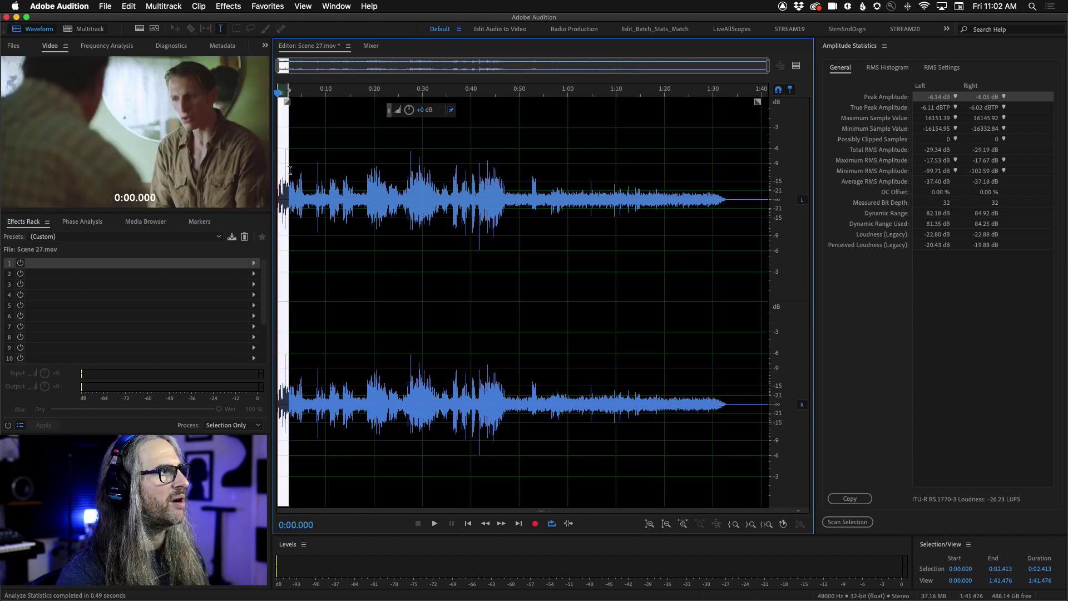
pyautogui.moveTo(474, 243); pyautogui.dragTo(485, 251)
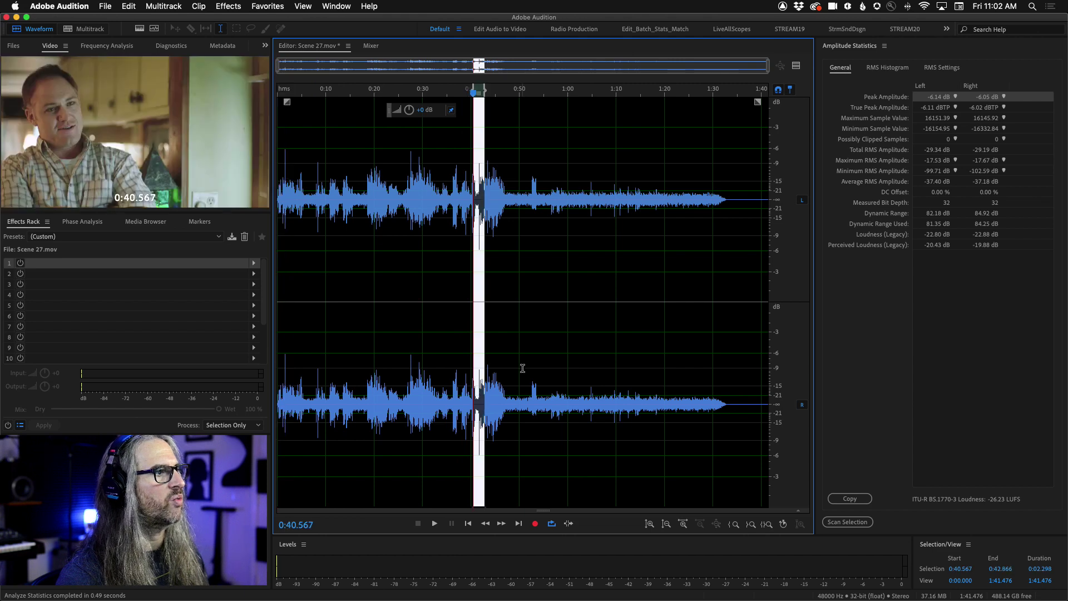
pyautogui.moveTo(405, 161); pyautogui.dragTo(412, 164)
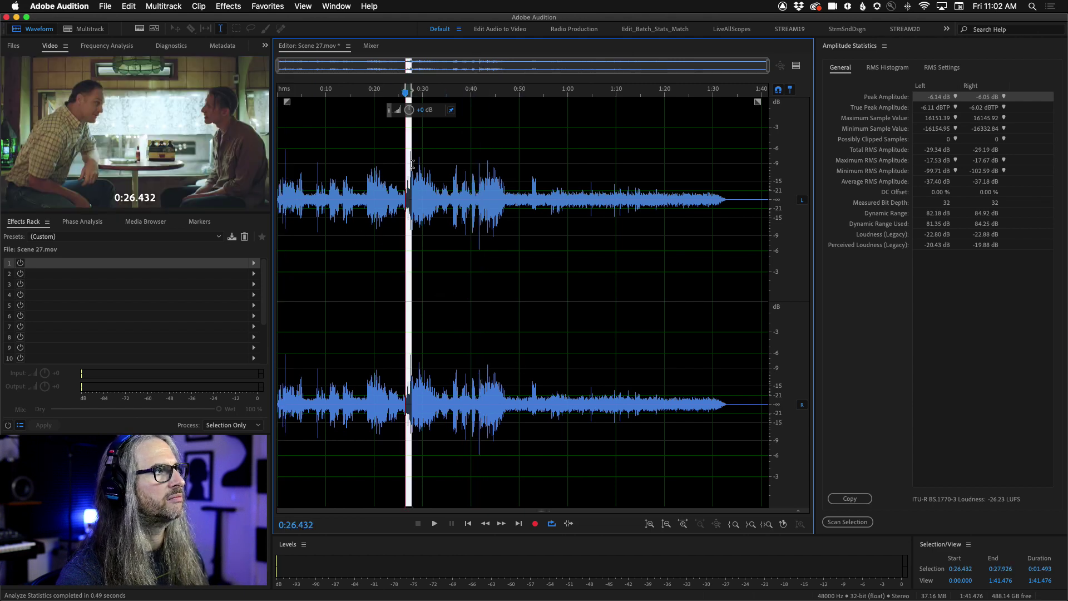
pyautogui.moveTo(309, 177); pyautogui.dragTo(325, 189)
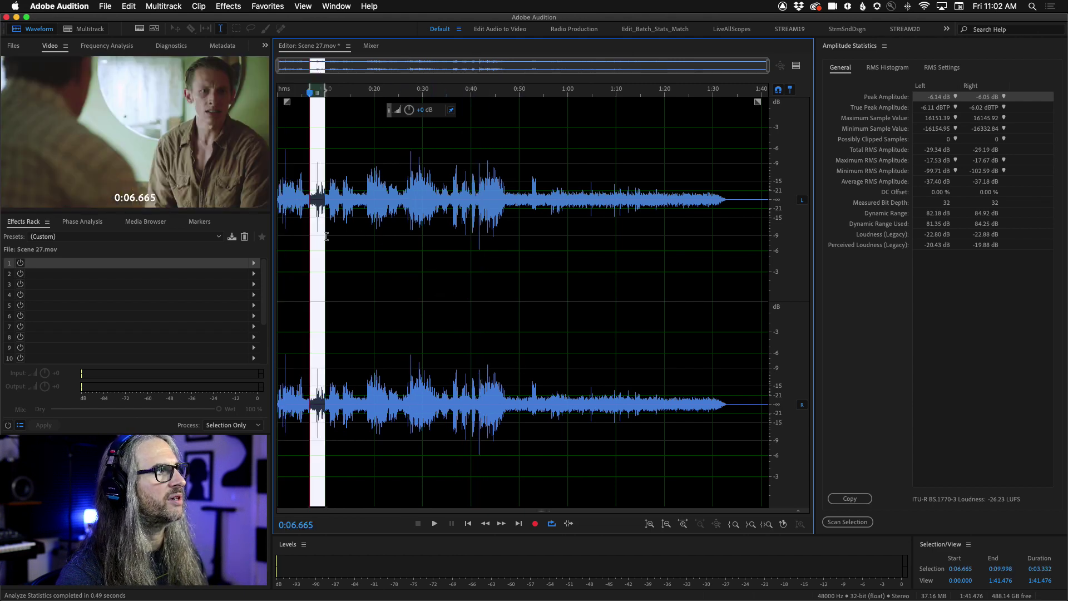
pyautogui.click(365, 261)
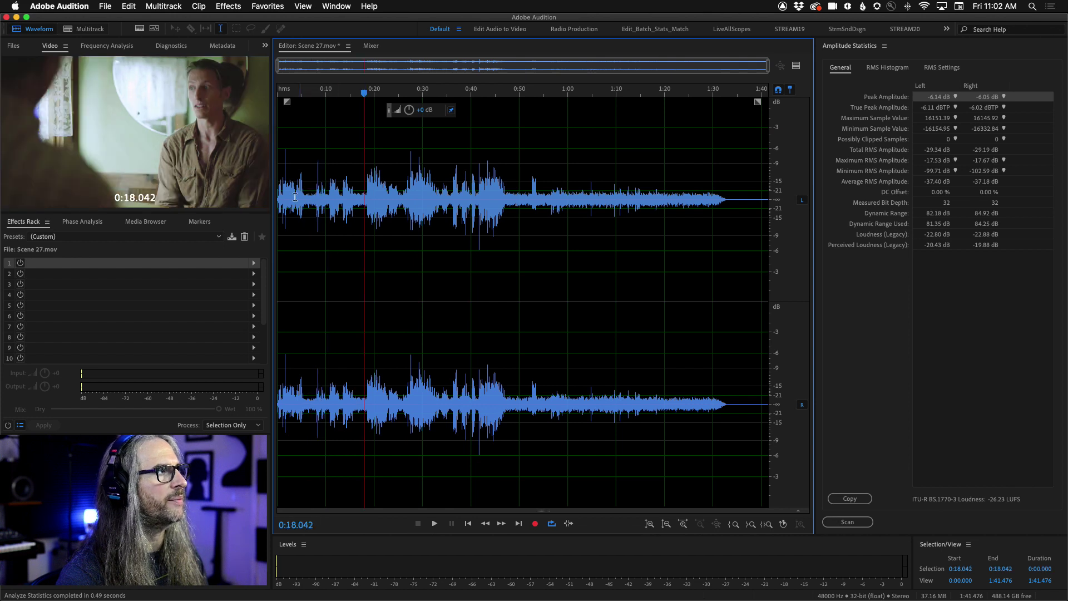
pyautogui.moveTo(293, 165); pyautogui.dragTo(277, 164)
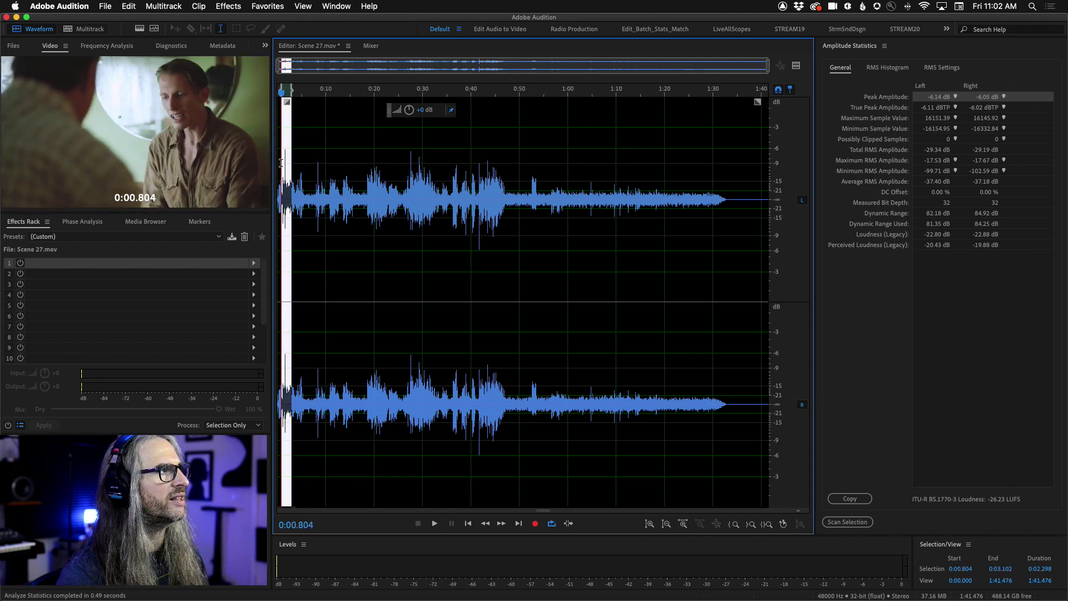
# - Listen to the spike near 0:01.6, starting playback from 0:00.898 and again from 0:01.151
pyautogui.click(298, 167)
pyautogui.press('=')
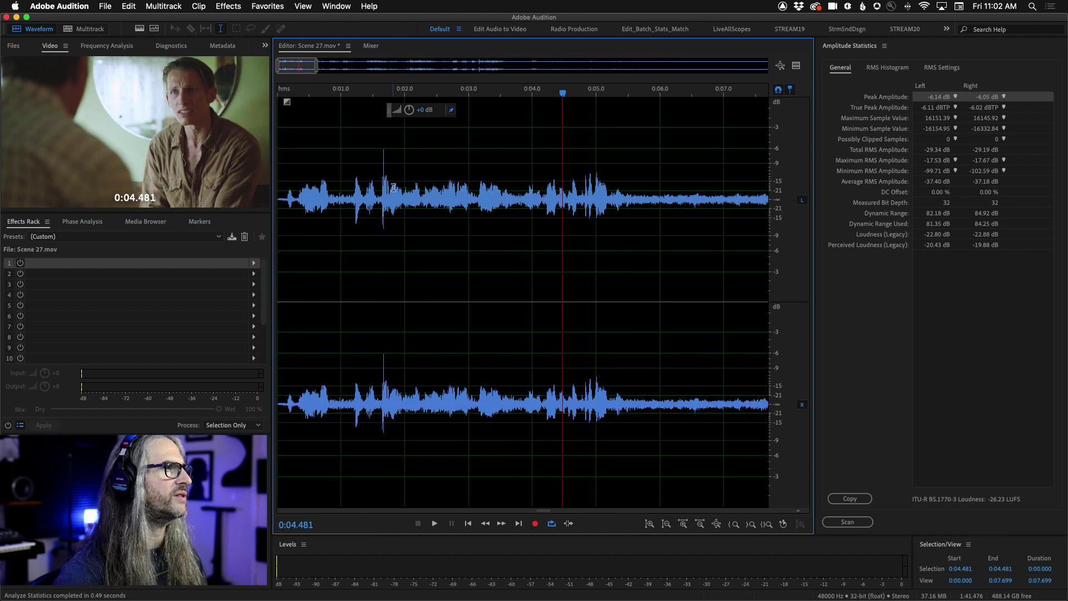
pyautogui.click(334, 154)
pyautogui.press('space')
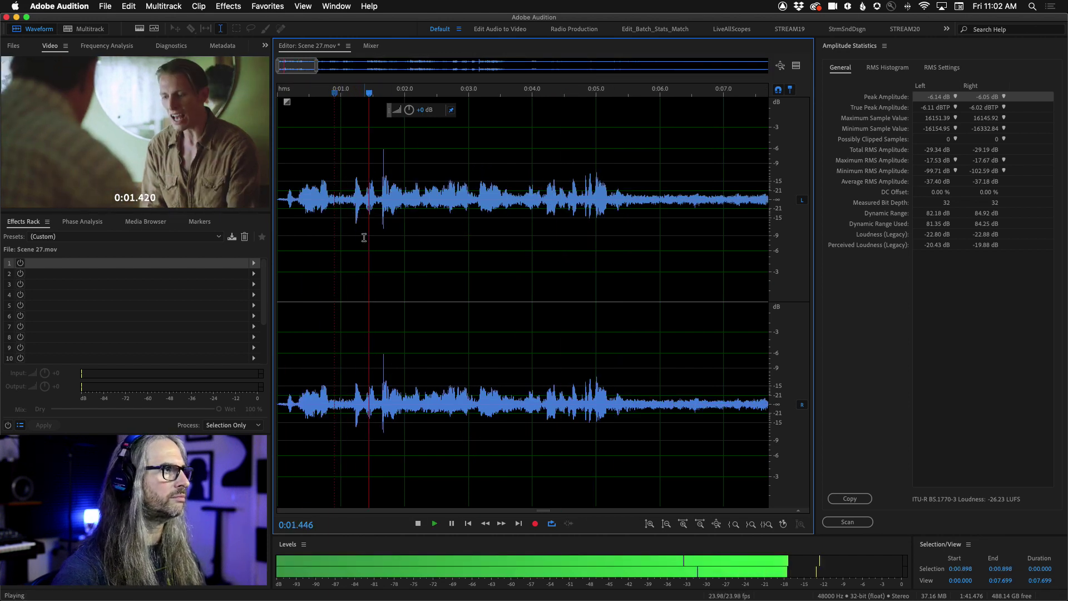
pyautogui.click(350, 189)
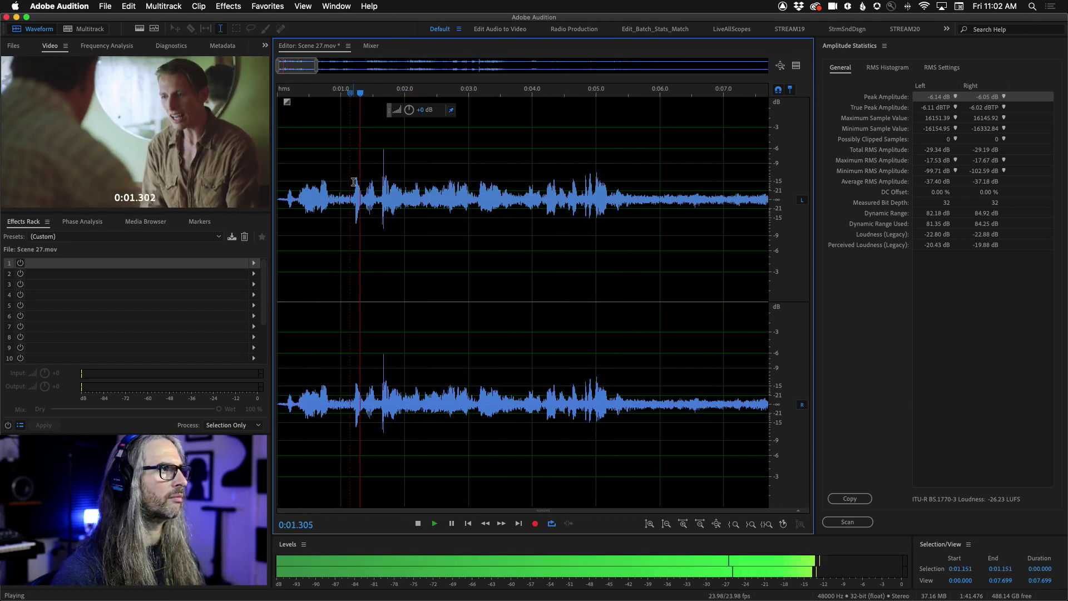
pyautogui.press('space')
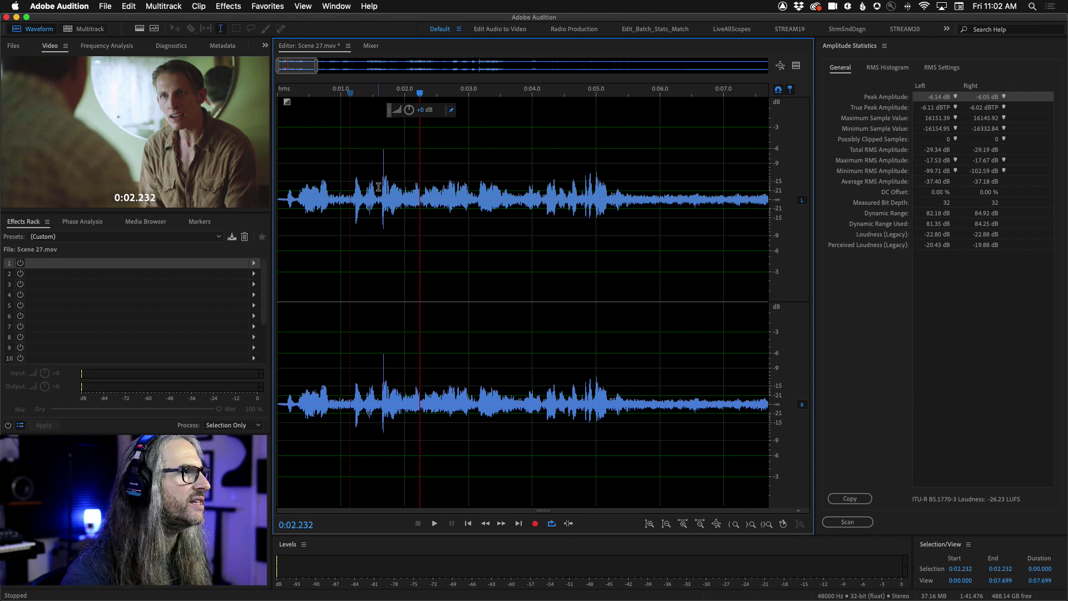
# - Apply a Hard Limiter with a maximum amplitude of -6 dB to the spike between 0:01.621 and 0:01.770
pyautogui.moveTo(382, 180); pyautogui.dragTo(389, 193)
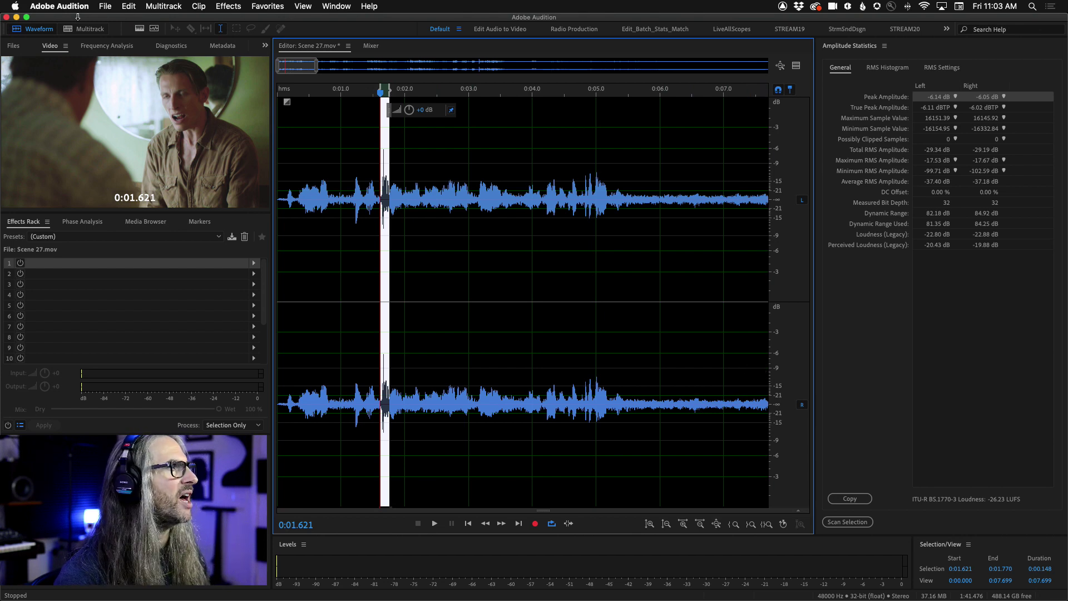
pyautogui.click(223, 6)
pyautogui.moveTo(296, 137)
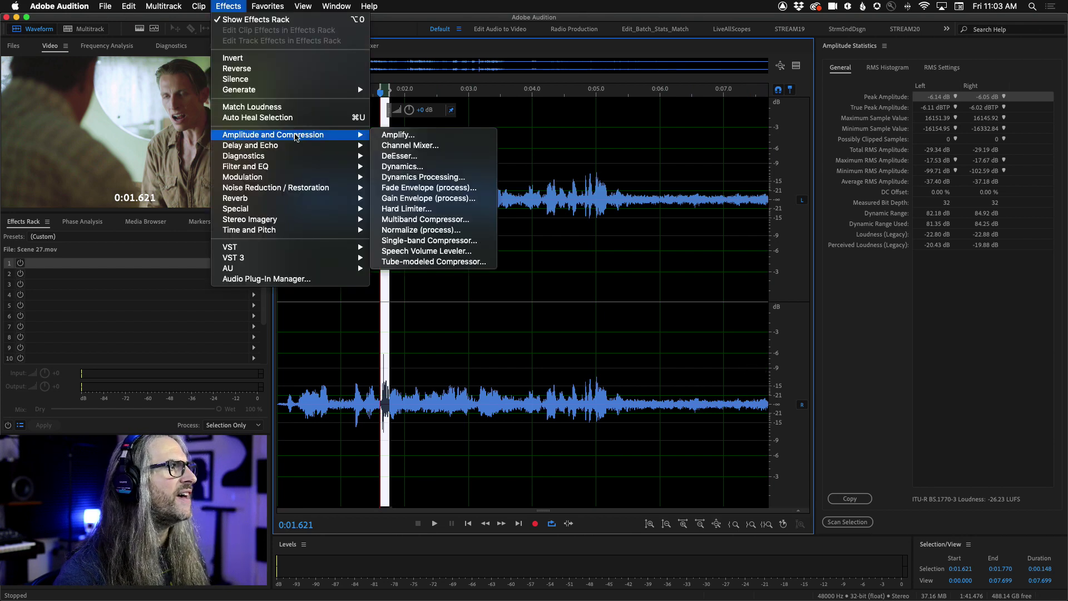
pyautogui.click(405, 210)
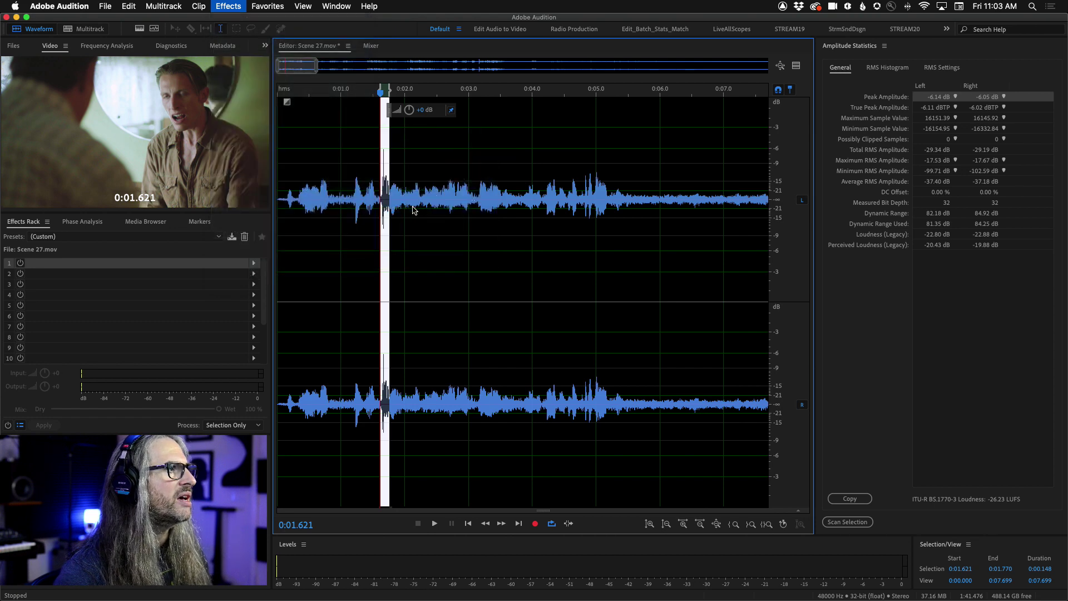
pyautogui.moveTo(468, 87); pyautogui.dragTo(506, 111)
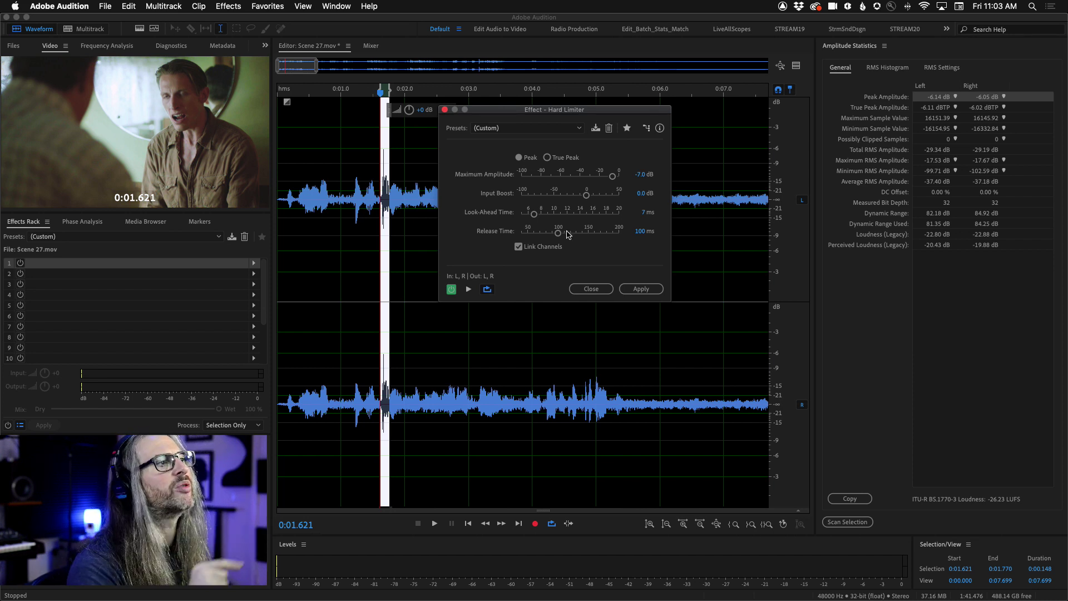
pyautogui.click(642, 176)
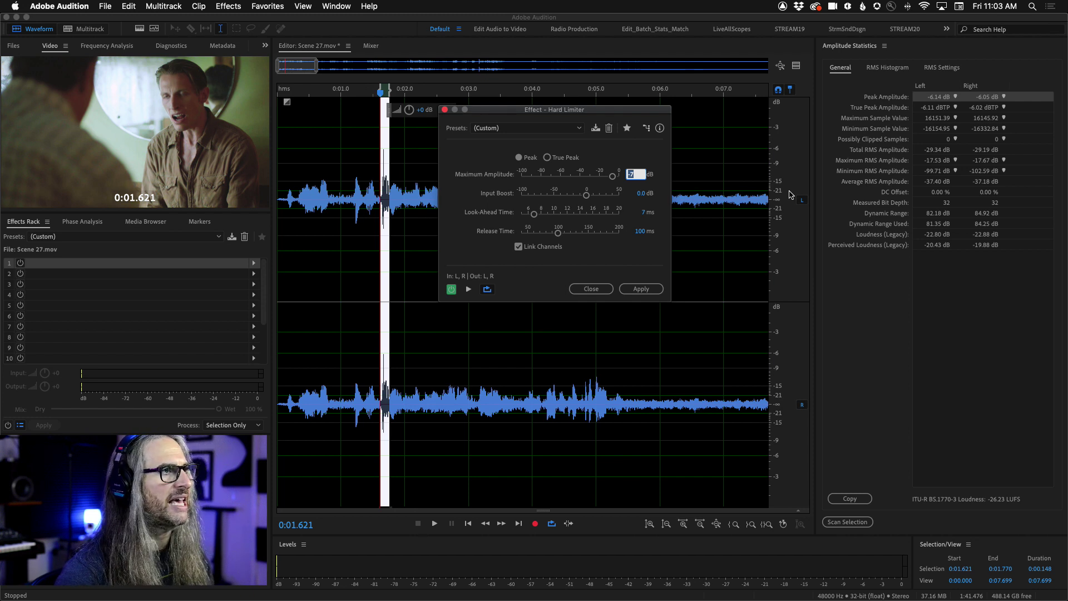
pyautogui.write('-')
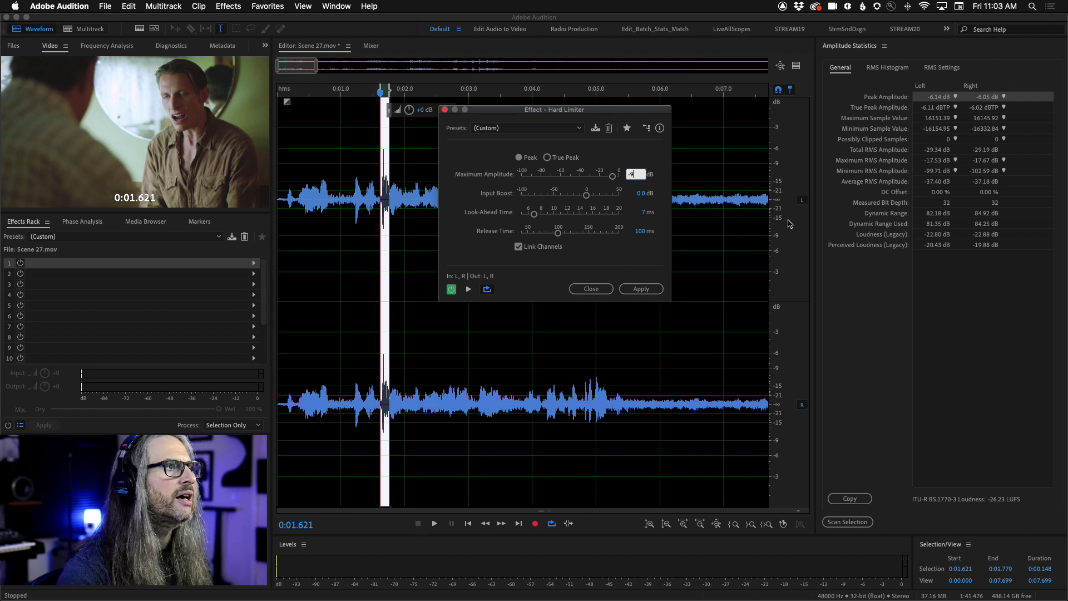
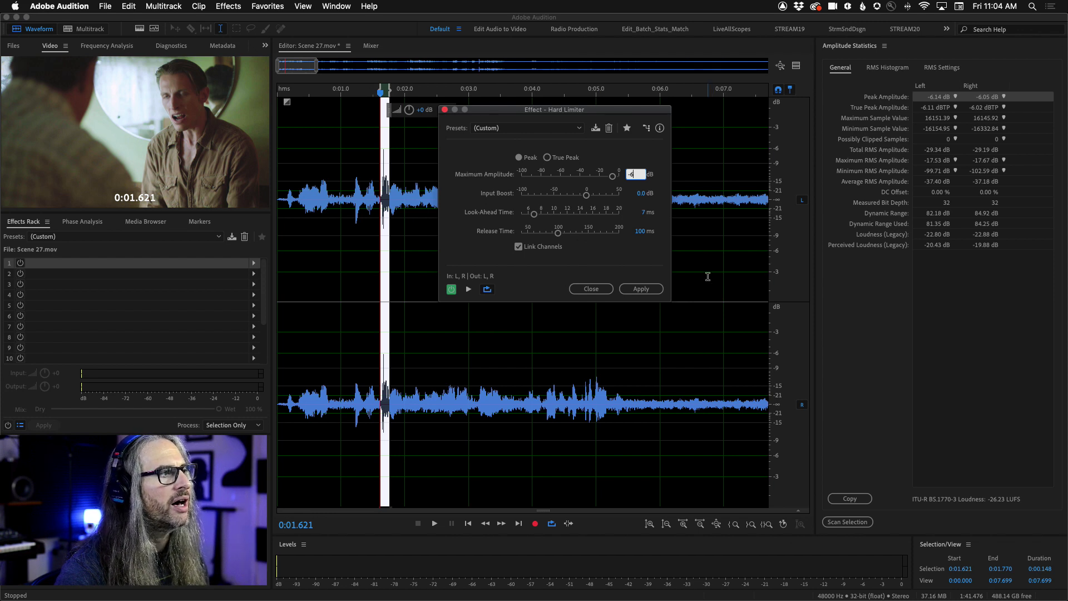
pyautogui.click(641, 290)
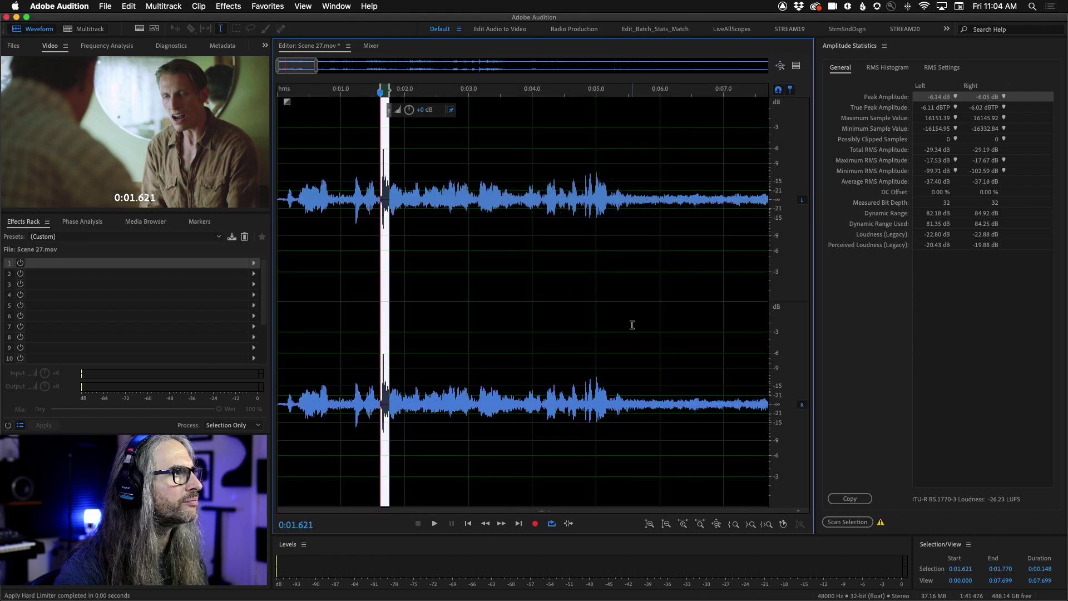
# - Compare the limited spike with the rest of the waveform by highlighting 0:01.517 to 0:01.813, and clear the selection
pyautogui.click(513, 297)
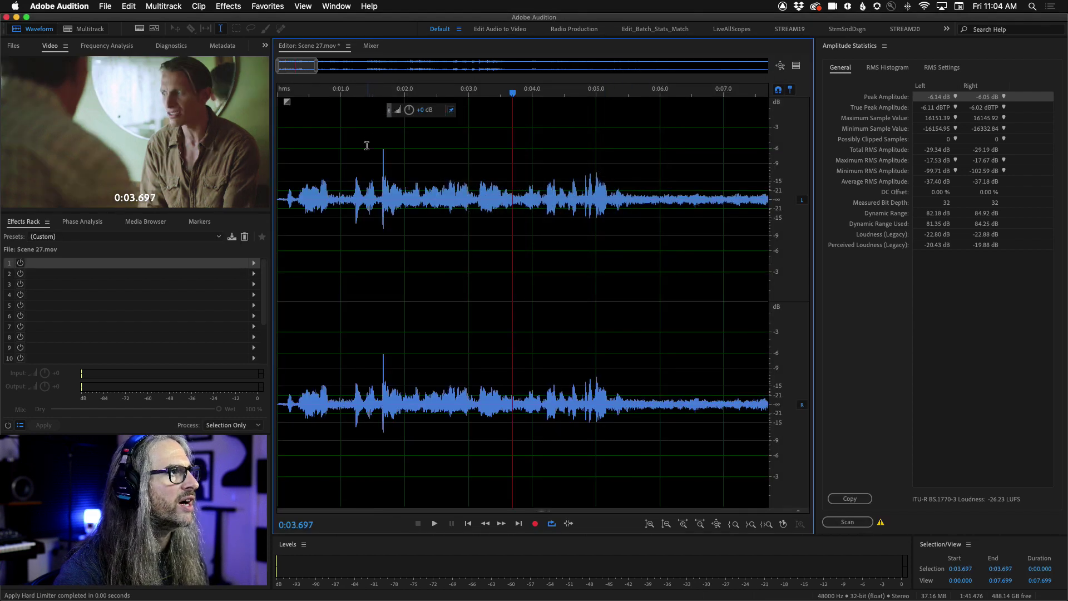
pyautogui.moveTo(375, 161); pyautogui.dragTo(393, 211)
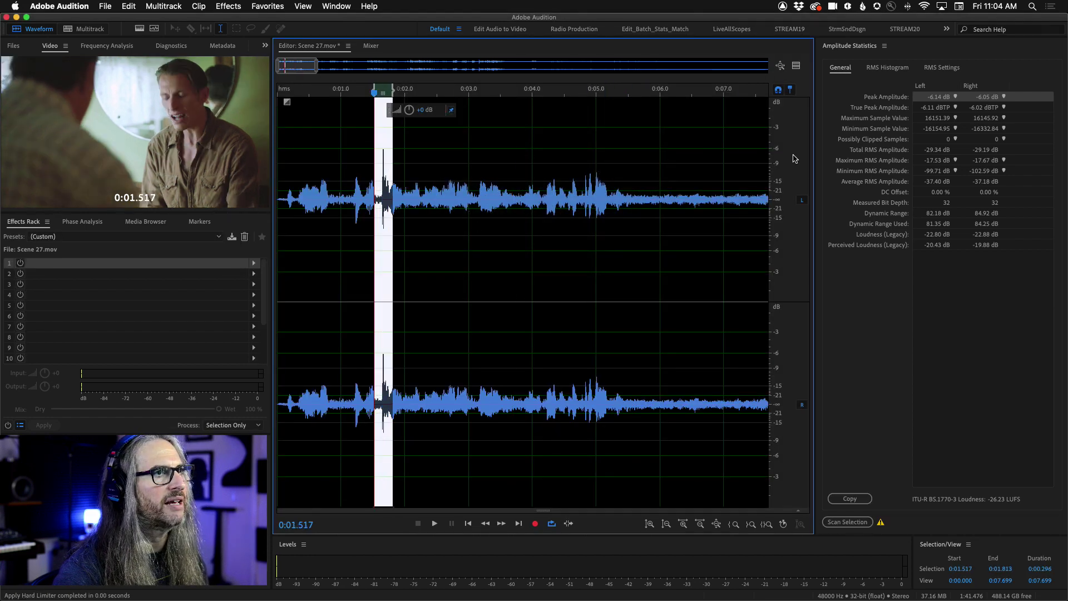
pyautogui.scroll(-5, 558, 284)
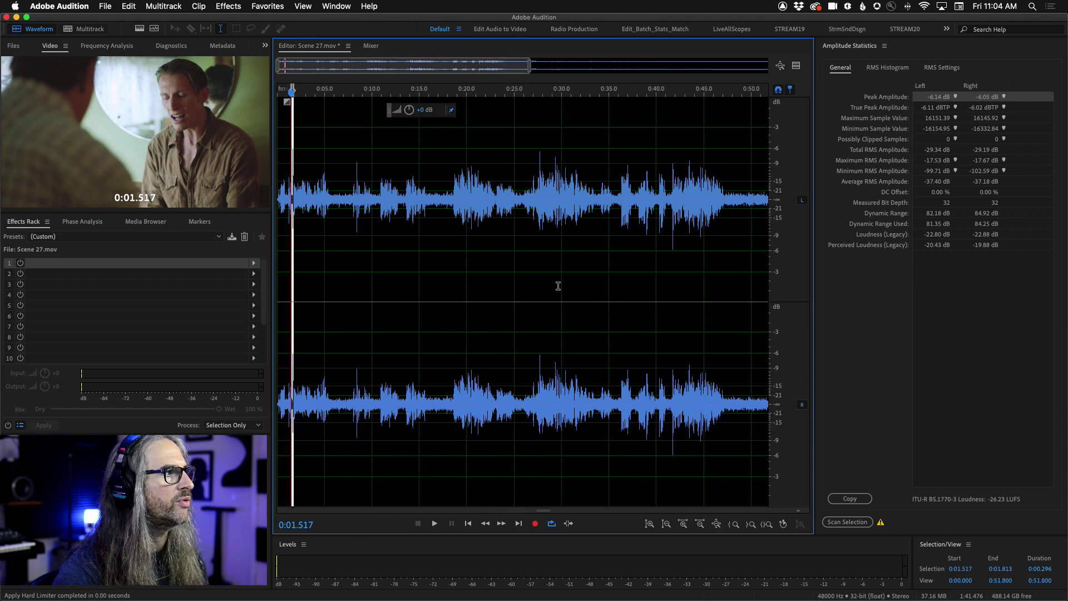
pyautogui.click(333, 313)
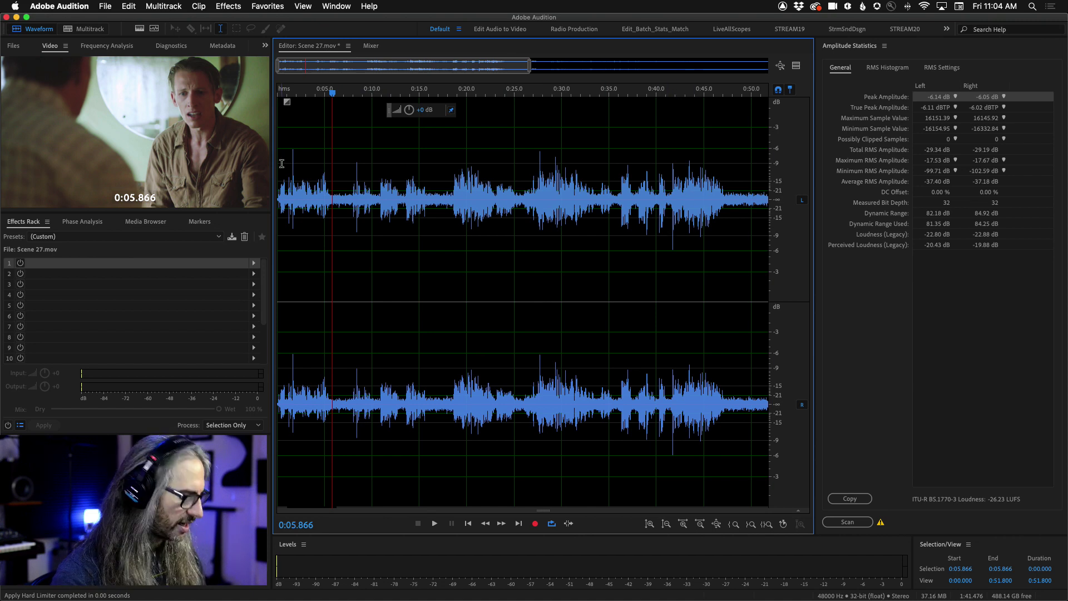
# - Undo the limiting and reapply the Hard Limiter to 0:01.621–0:01.770 with a maximum amplitude of -9 dB
pyautogui.moveTo(294, 166); pyautogui.dragTo(293, 166)
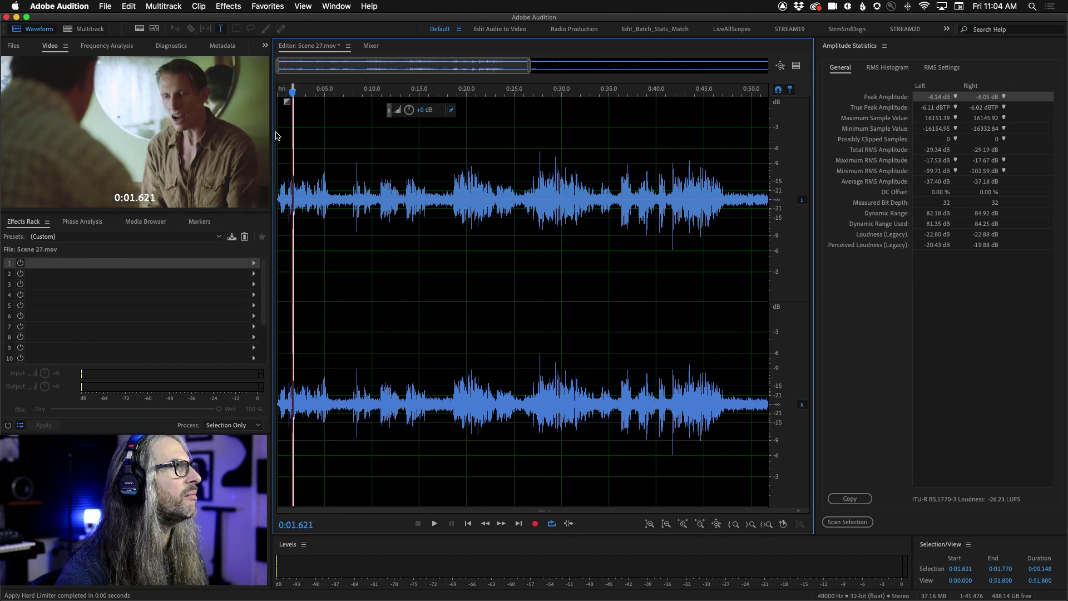
pyautogui.click(228, 6)
pyautogui.moveTo(130, 6)
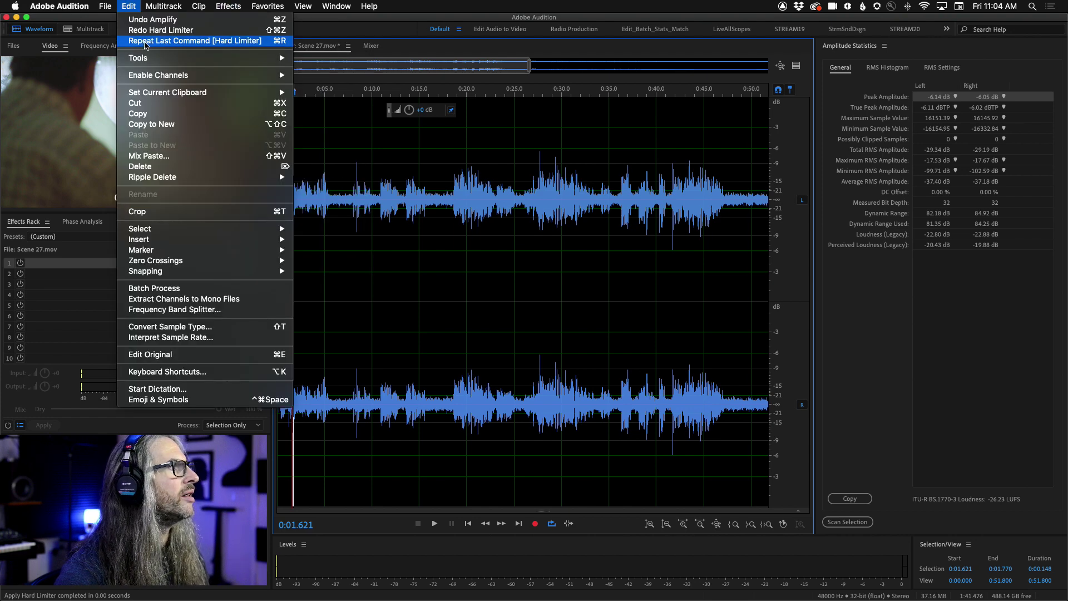
pyautogui.click(145, 45)
pyautogui.click(636, 174)
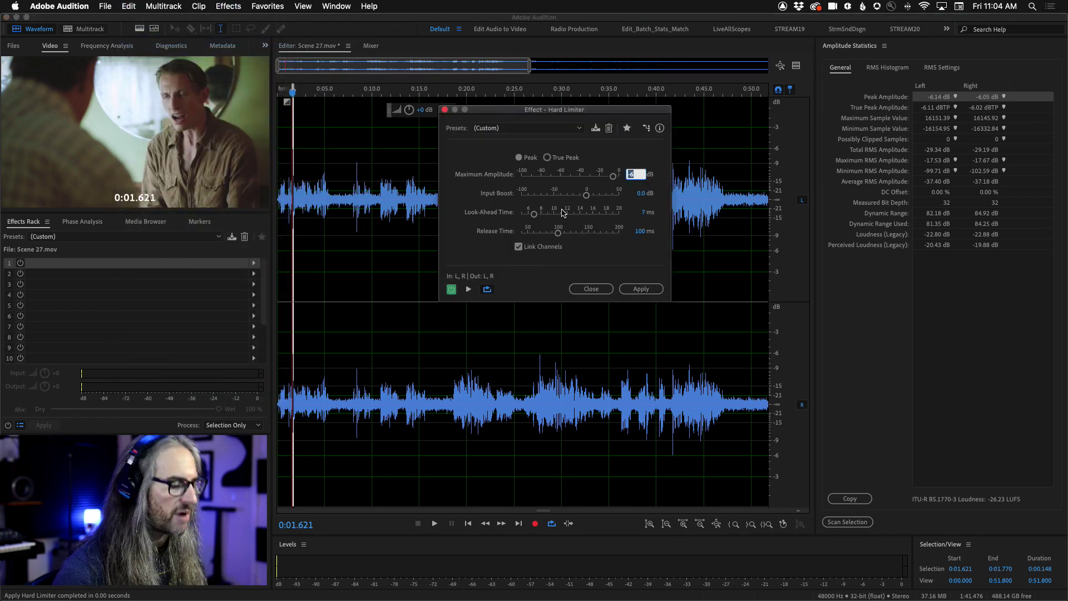
pyautogui.write('-9')
pyautogui.click(646, 290)
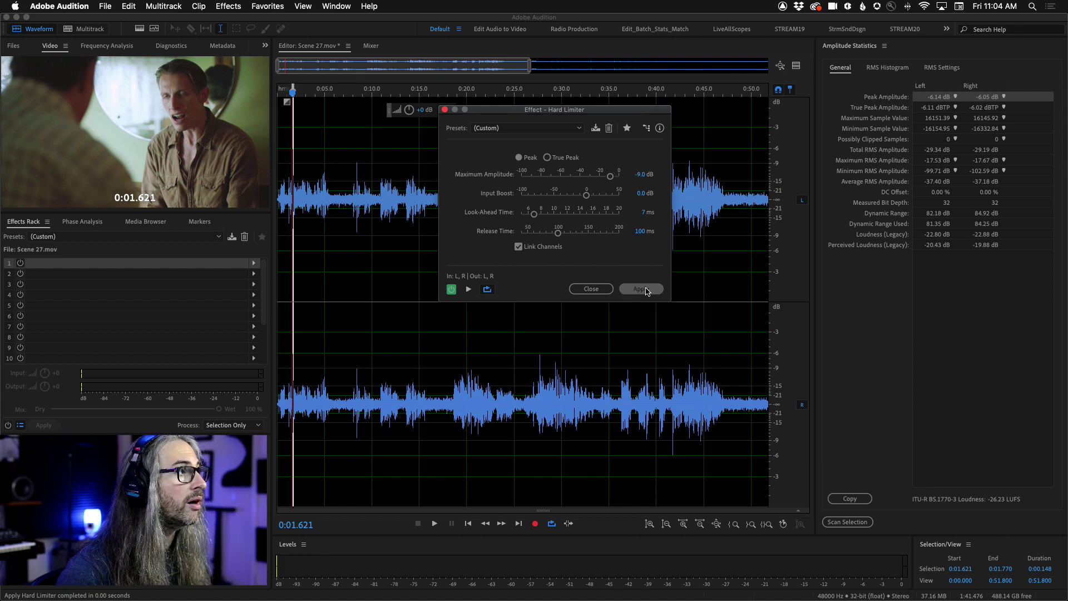
# - Apply the Hard Limiter with a maximum amplitude of -9 dB to the spike between 0:08.212 and 0:08.740, and clear the selection
pyautogui.moveTo(359, 167); pyautogui.dragTo(355, 166)
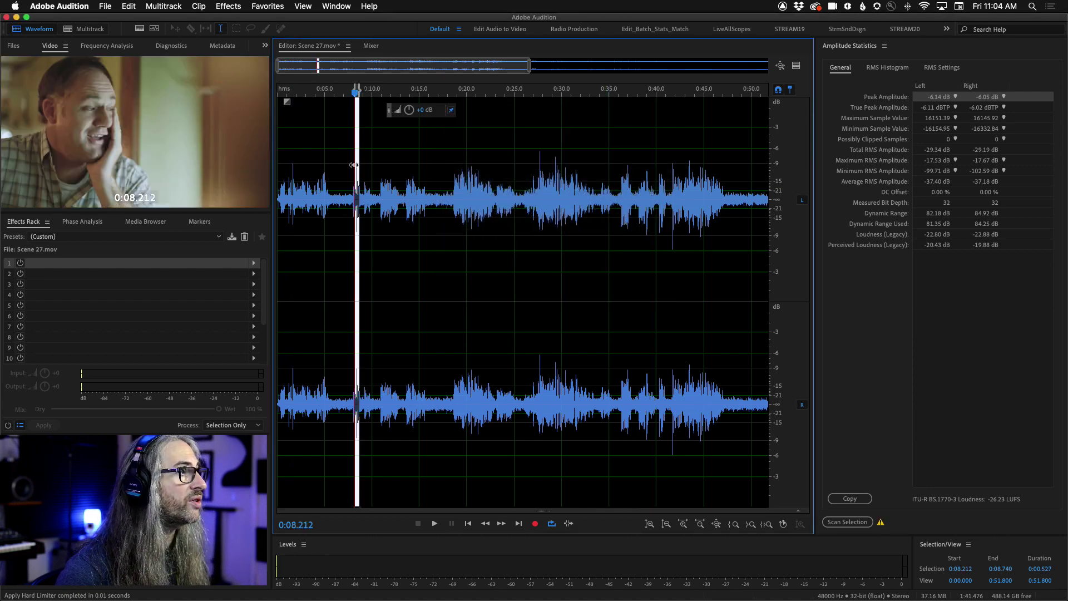
pyautogui.click(121, 6)
pyautogui.click(142, 34)
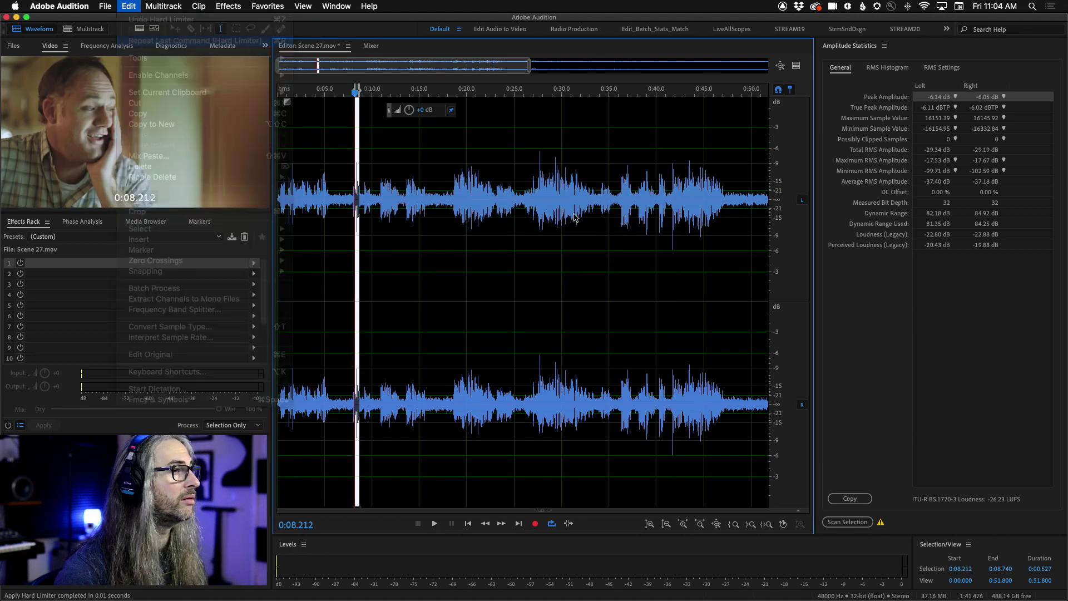
pyautogui.click(641, 288)
pyautogui.click(512, 356)
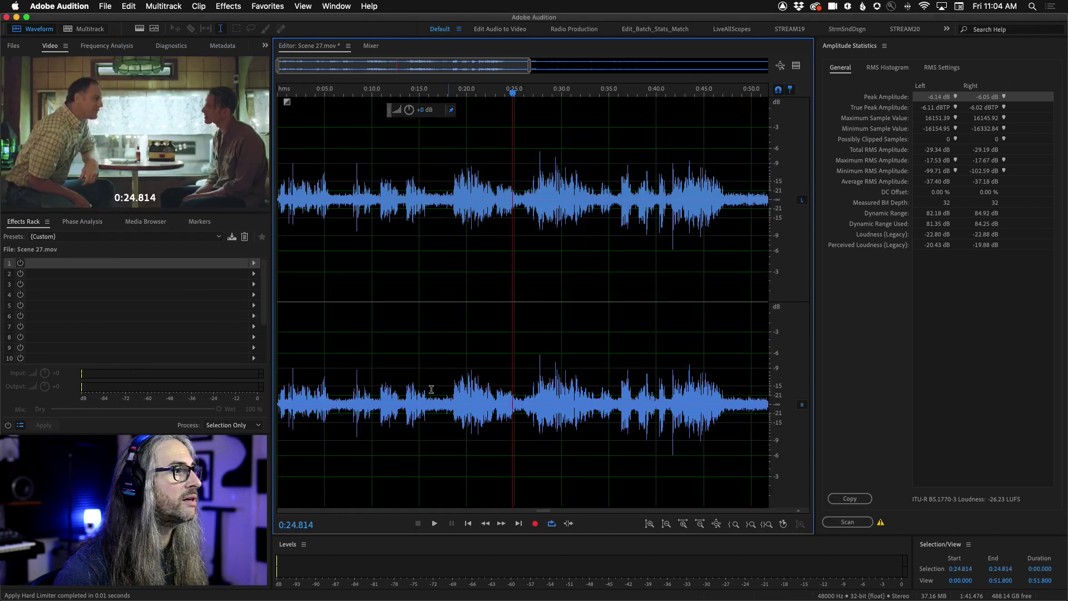
# - Apply the Hard Limiter with a maximum amplitude of -9 dB to the spike between 0:27.337 and 0:28.334
pyautogui.moveTo(536, 361); pyautogui.dragTo(545, 370)
pyautogui.press('=')
pyautogui.press('=')
pyautogui.press('=')
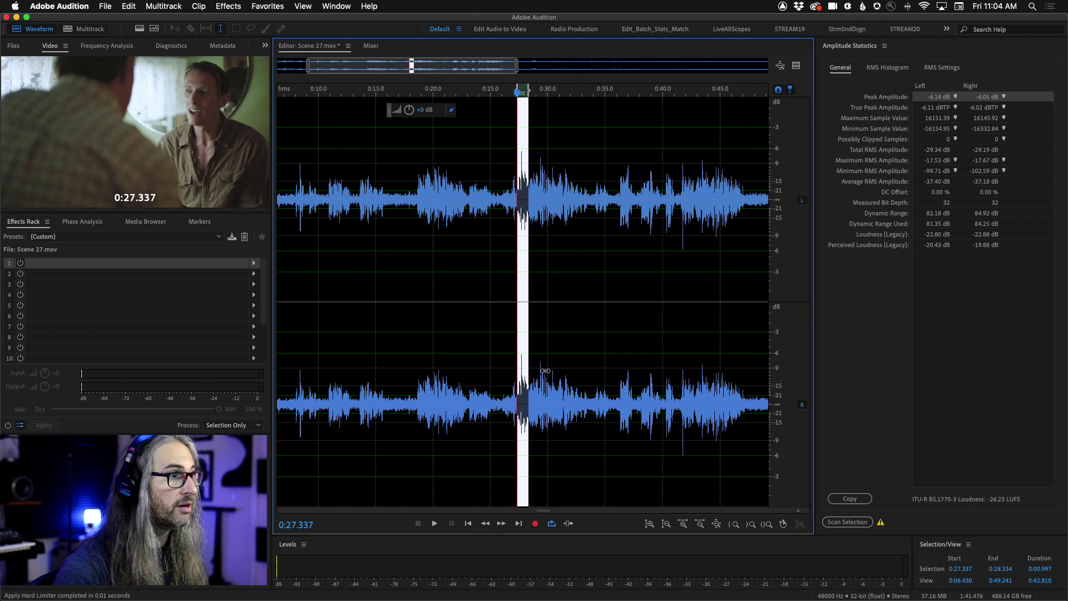
pyautogui.press('=')
pyautogui.press('=')
pyautogui.press('=')
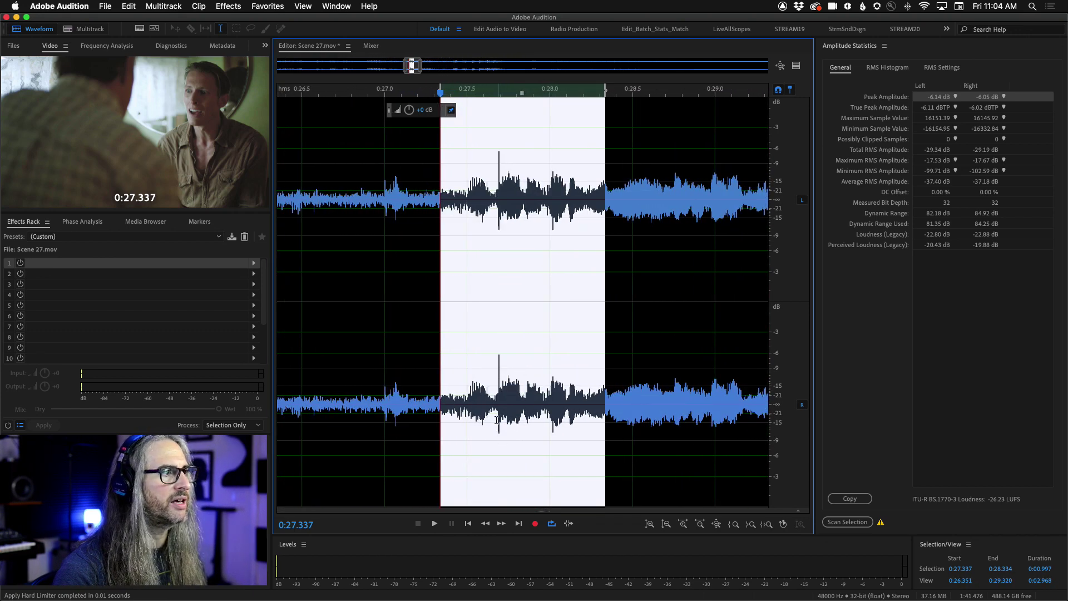
pyautogui.click(128, 6)
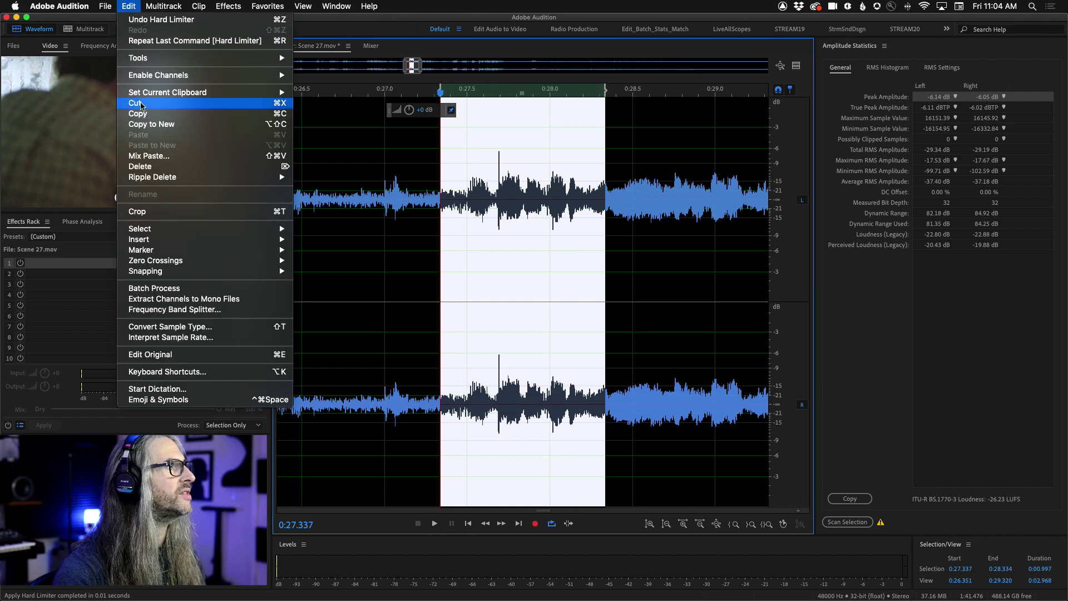
pyautogui.click(154, 41)
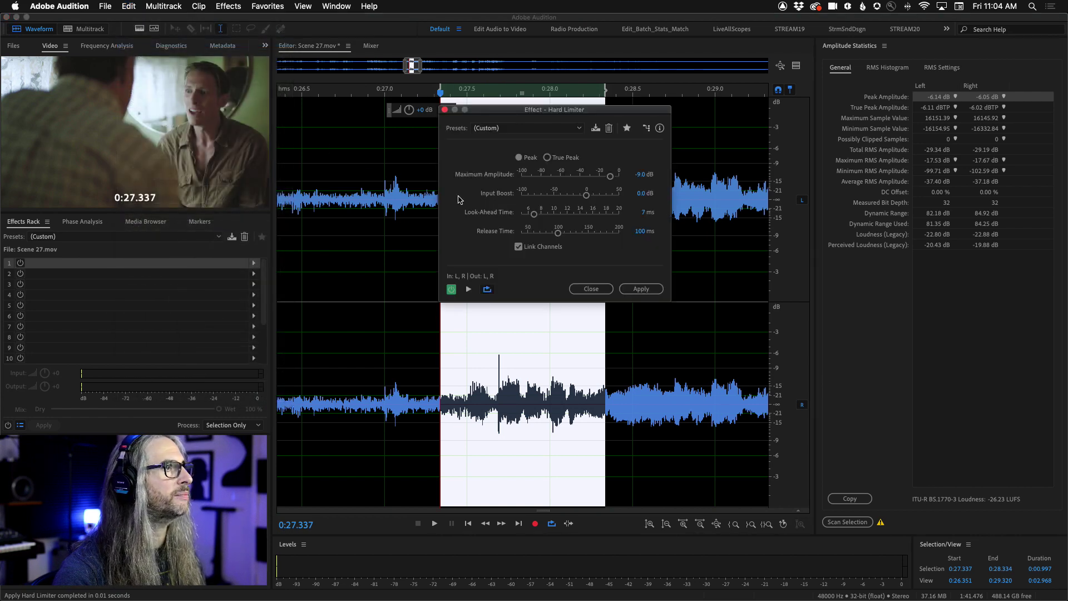
pyautogui.click(640, 288)
# - Highlight 0:41.715 to 0:41.782 and examine the shape of the downward spike up close
pyautogui.press('-')
pyautogui.press('-')
pyautogui.press('-')
pyautogui.press('-')
pyautogui.press('-')
pyautogui.press('-')
pyautogui.press('-')
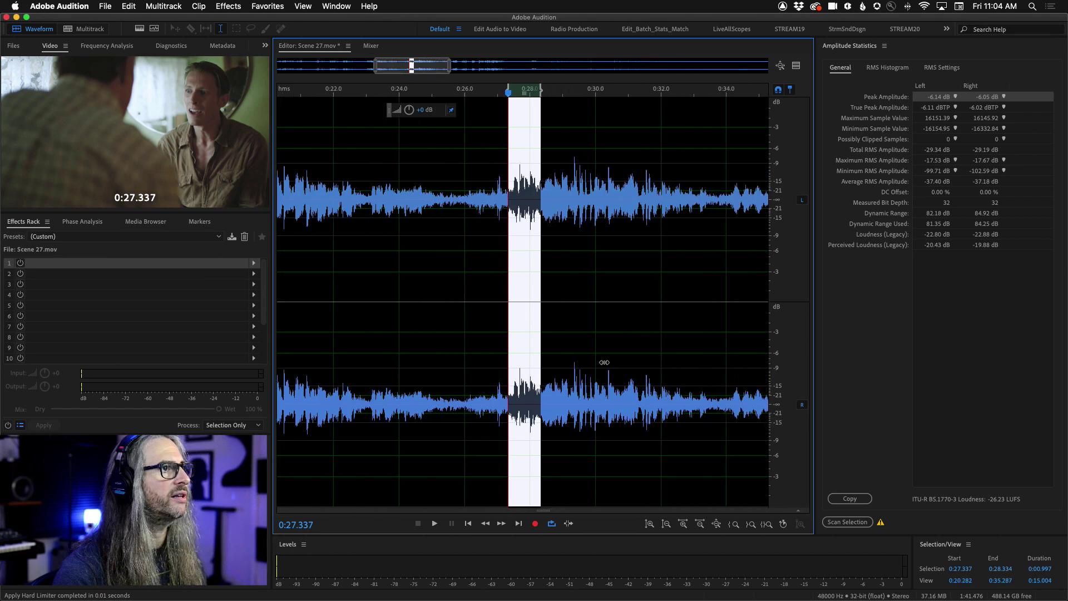
pyautogui.scroll(7, 480, 252)
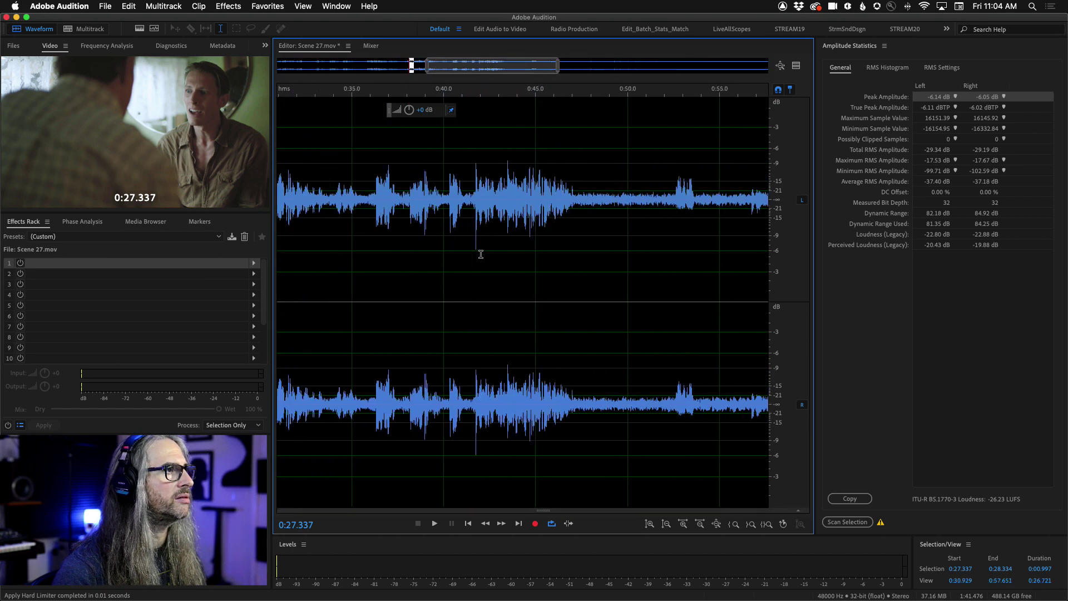
pyautogui.moveTo(437, 230); pyautogui.dragTo(448, 236)
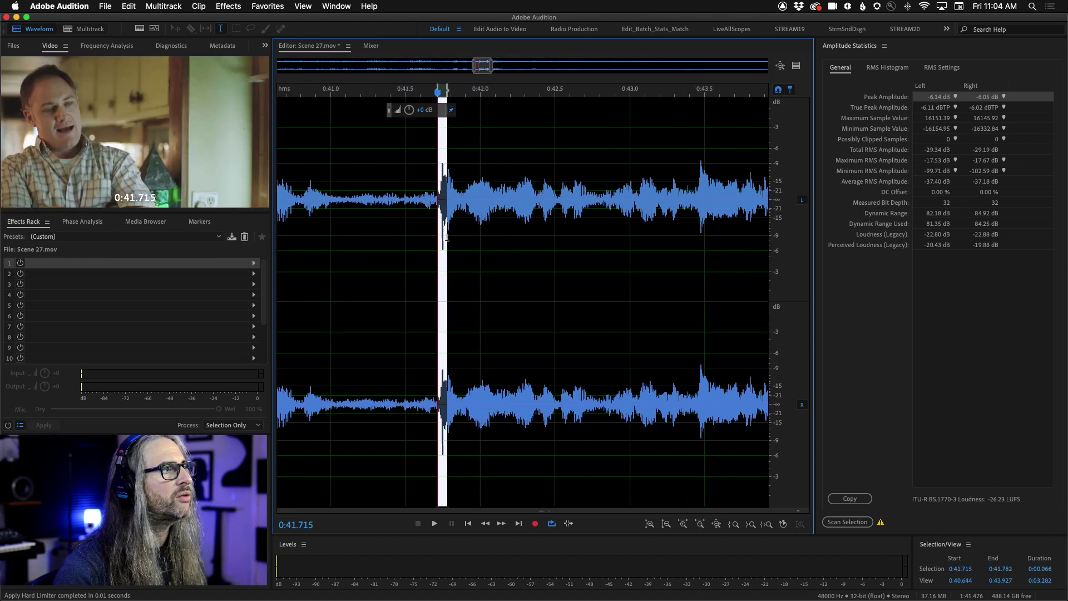
pyautogui.scroll(3, 451, 285)
pyautogui.scroll(6, 398, 276)
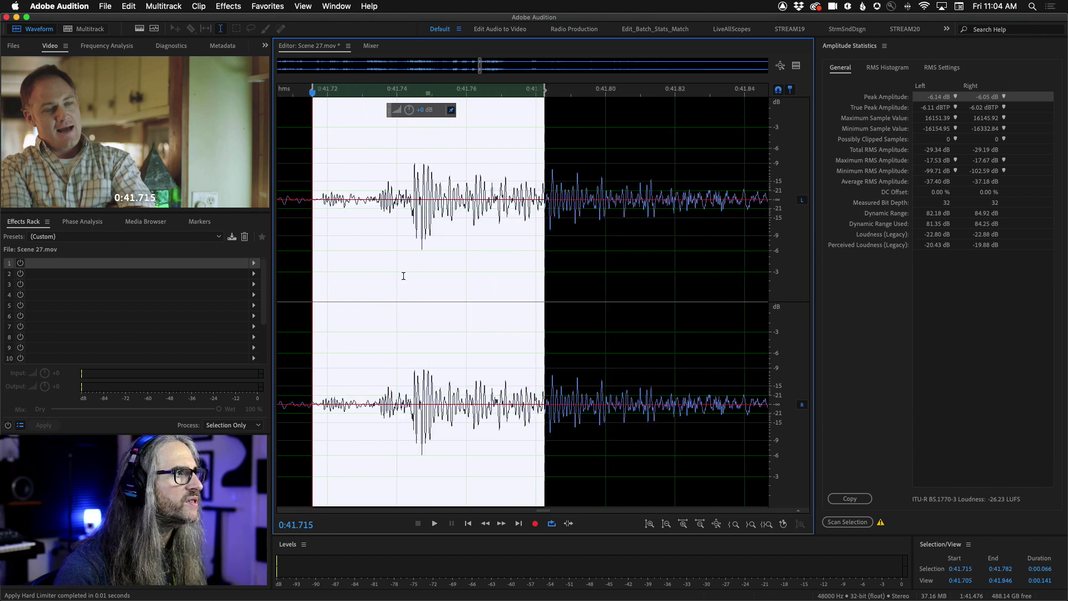
pyautogui.scroll(-3, 447, 264)
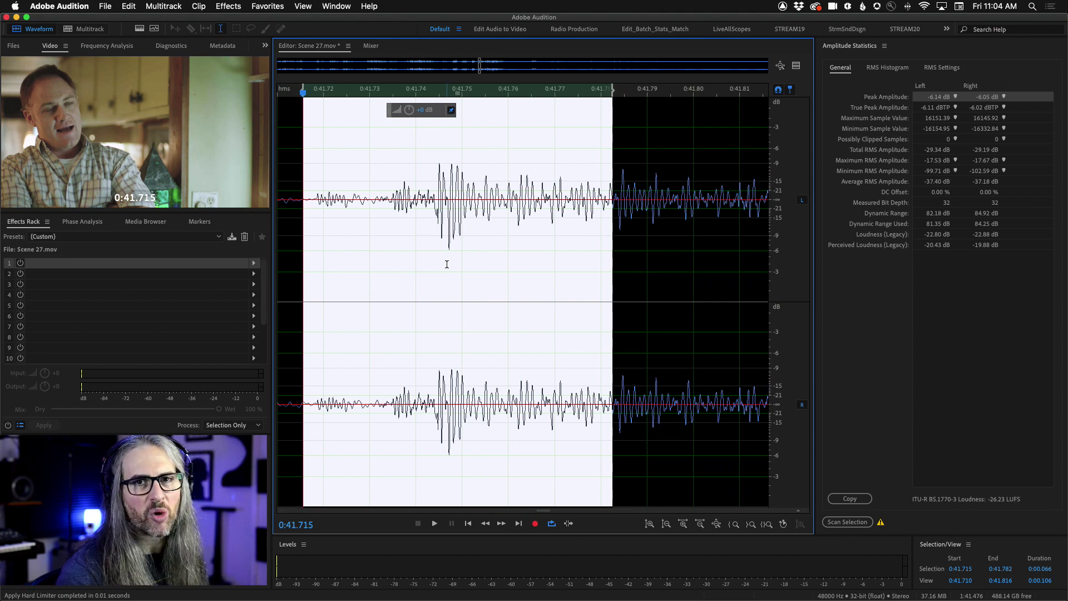
pyautogui.scroll(-3, 446, 264)
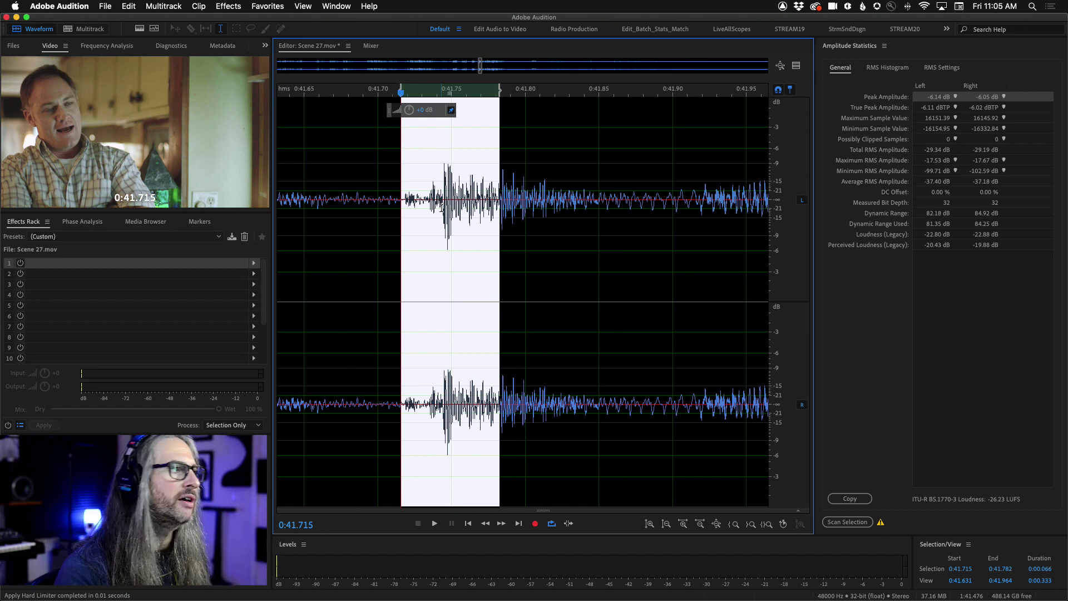
# - Apply the Hard Limiter at -9 dB to just the spike between 0:41.741 and 0:41.756, clear the selection, and show the whole file
pyautogui.moveTo(439, 220); pyautogui.dragTo(461, 234)
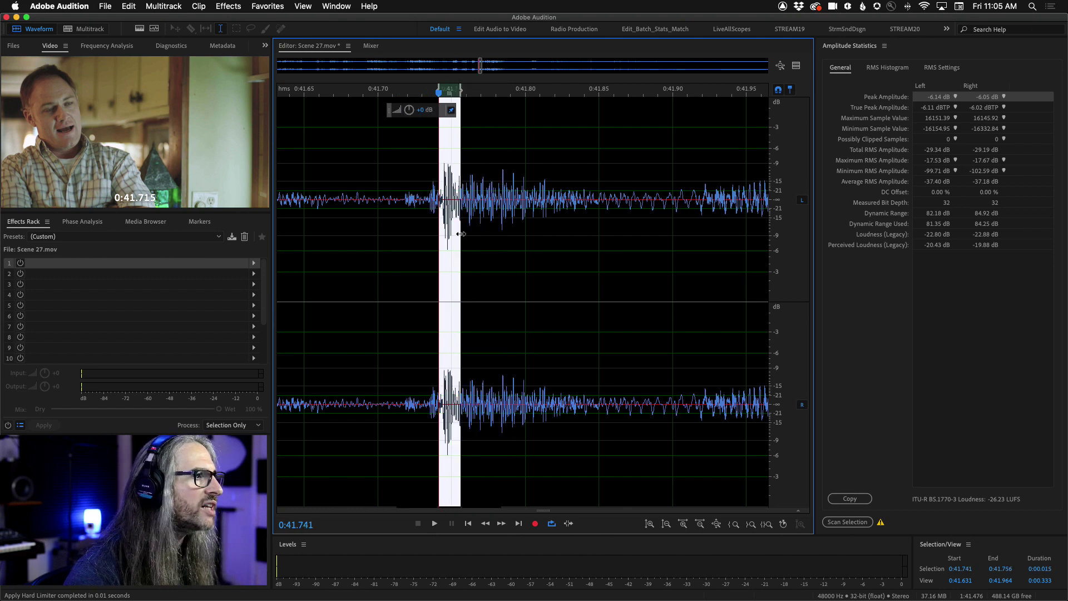
pyautogui.click(124, 6)
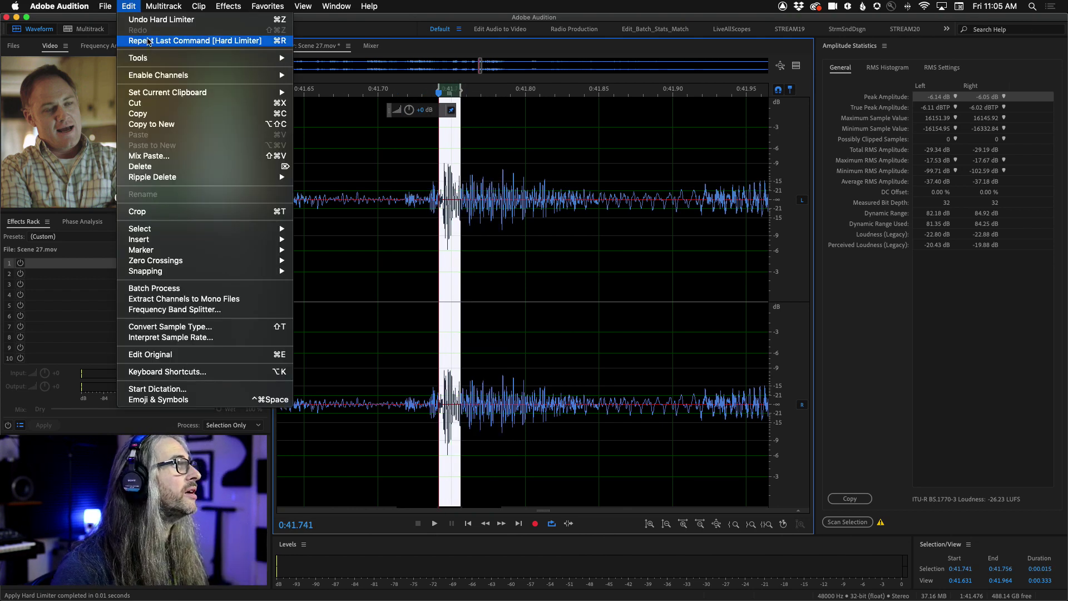
pyautogui.click(149, 41)
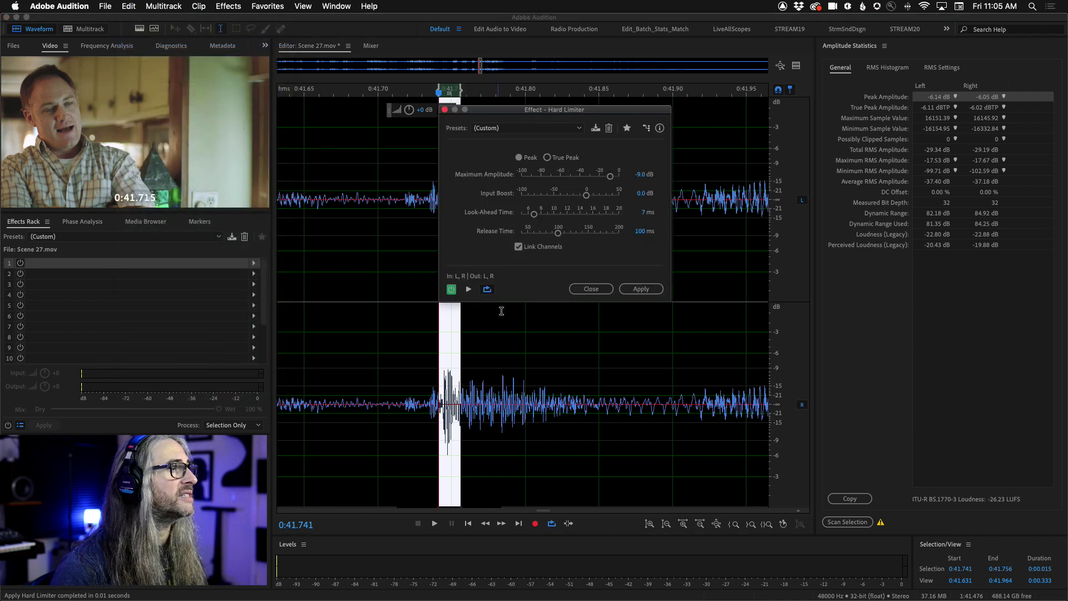
pyautogui.click(643, 289)
pyautogui.click(547, 324)
pyautogui.press('\\')
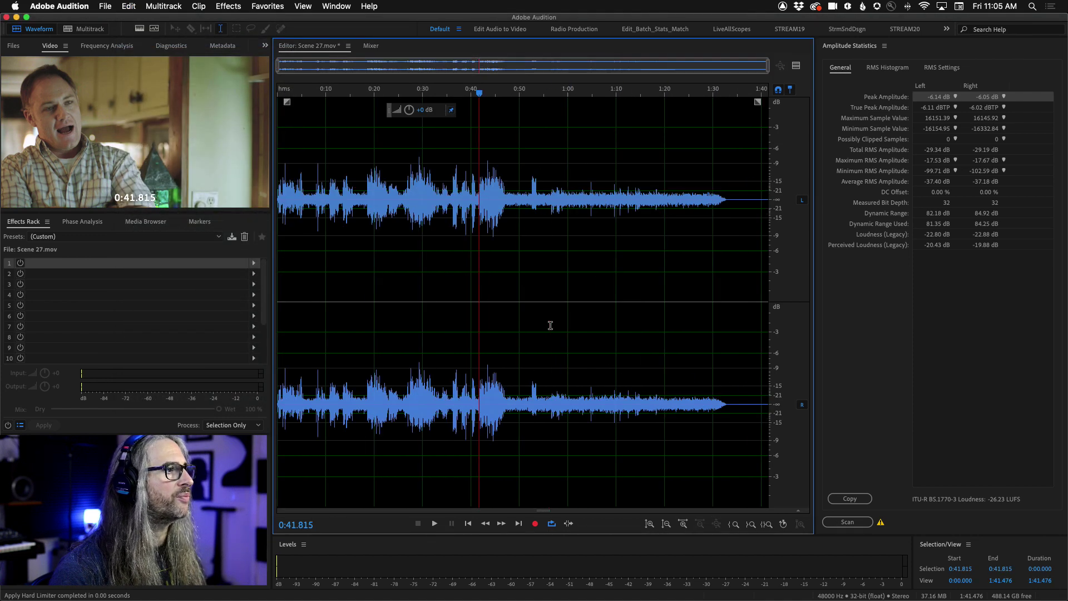
# - Compare the peaks by highlighting 0:28.041 to 0:44.589, and rescan the amplitude statistics for the whole file
pyautogui.click(414, 370)
pyautogui.moveTo(416, 370); pyautogui.dragTo(487, 367)
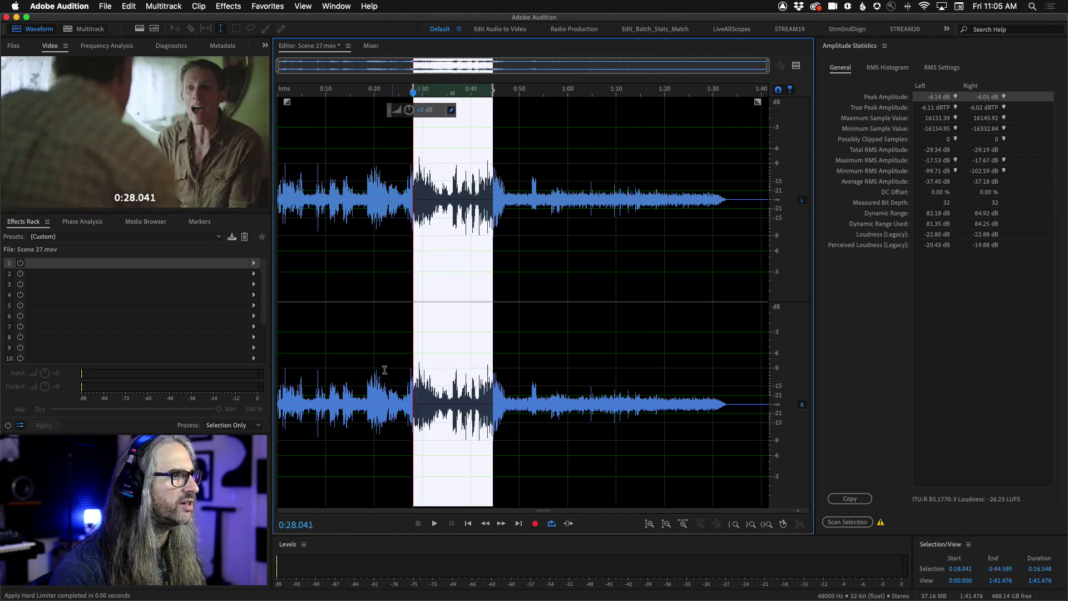
pyautogui.click(509, 375)
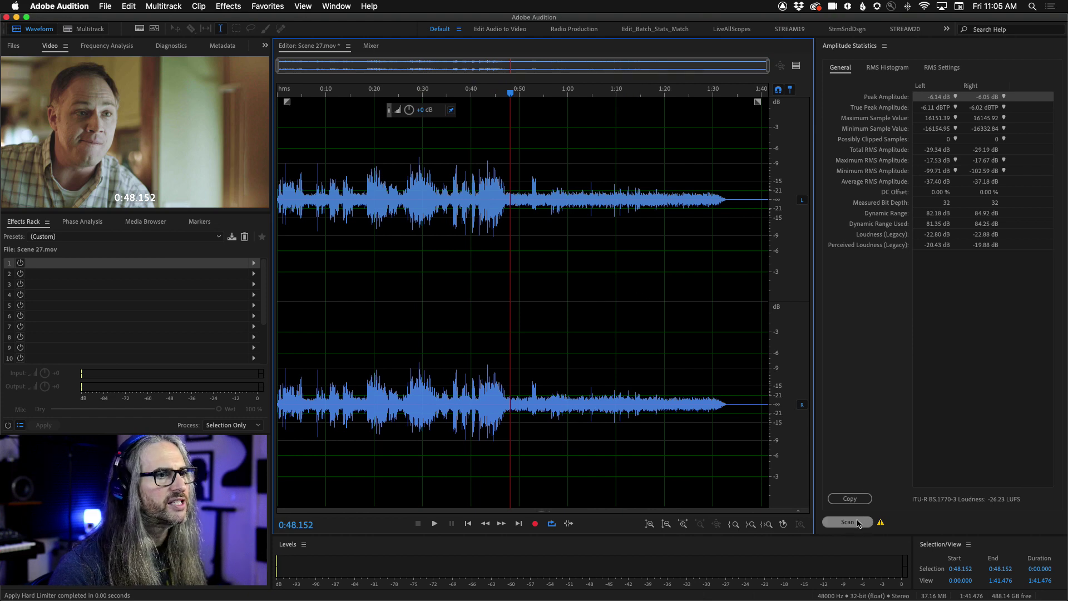
pyautogui.click(848, 522)
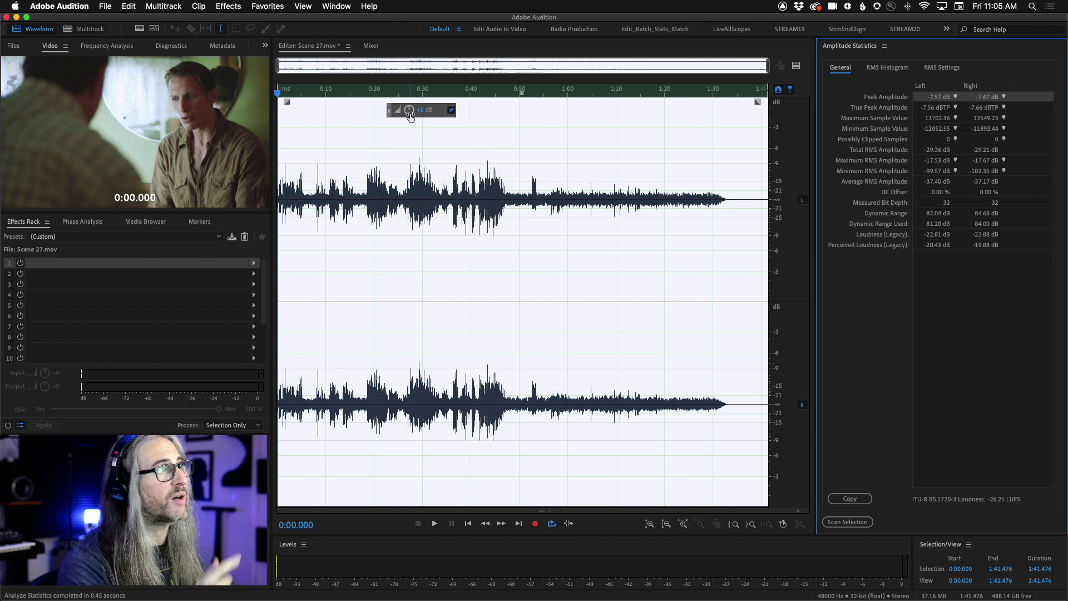
# - Normalize the whole waveform to -6 dB with all channels treated equally, clear the selection, and return the playhead to the start
pyautogui.moveTo(409, 110); pyautogui.dragTo(439, 113)
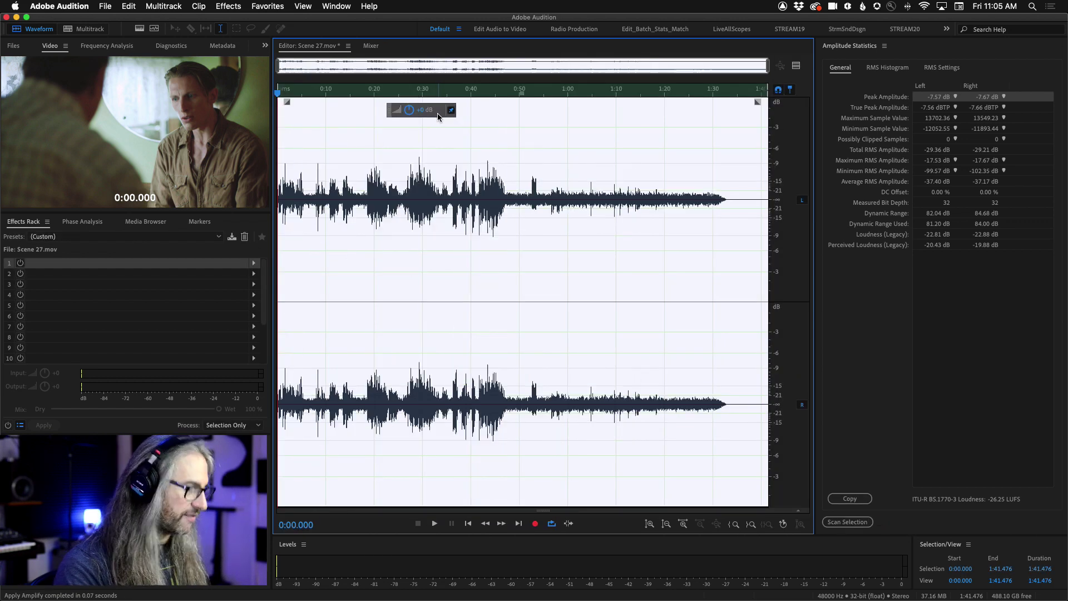
pyautogui.click(241, 5)
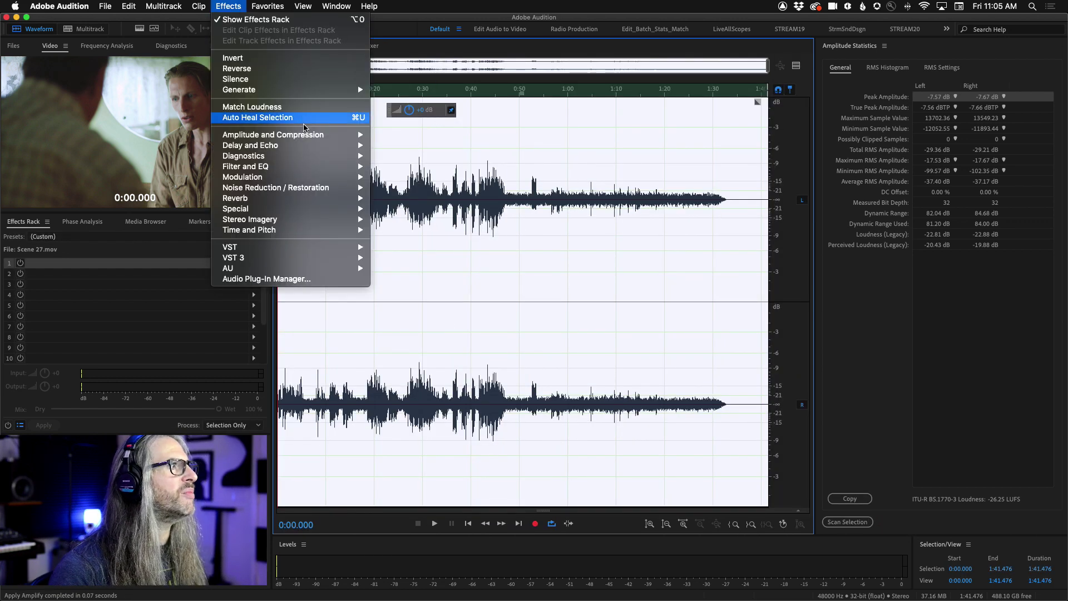
pyautogui.moveTo(313, 134)
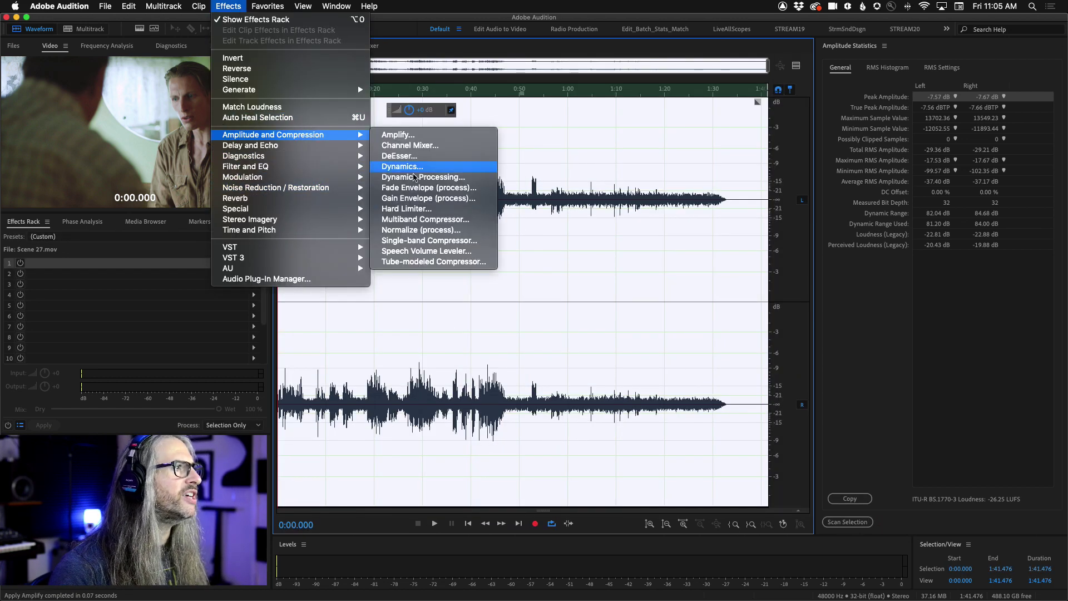
pyautogui.click(436, 229)
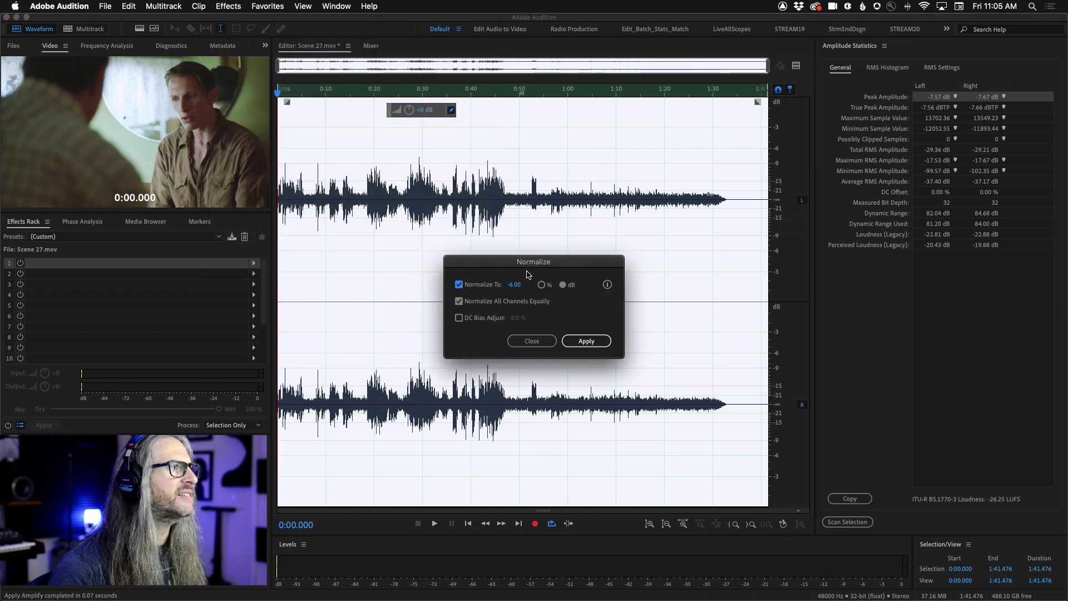
pyautogui.click(587, 341)
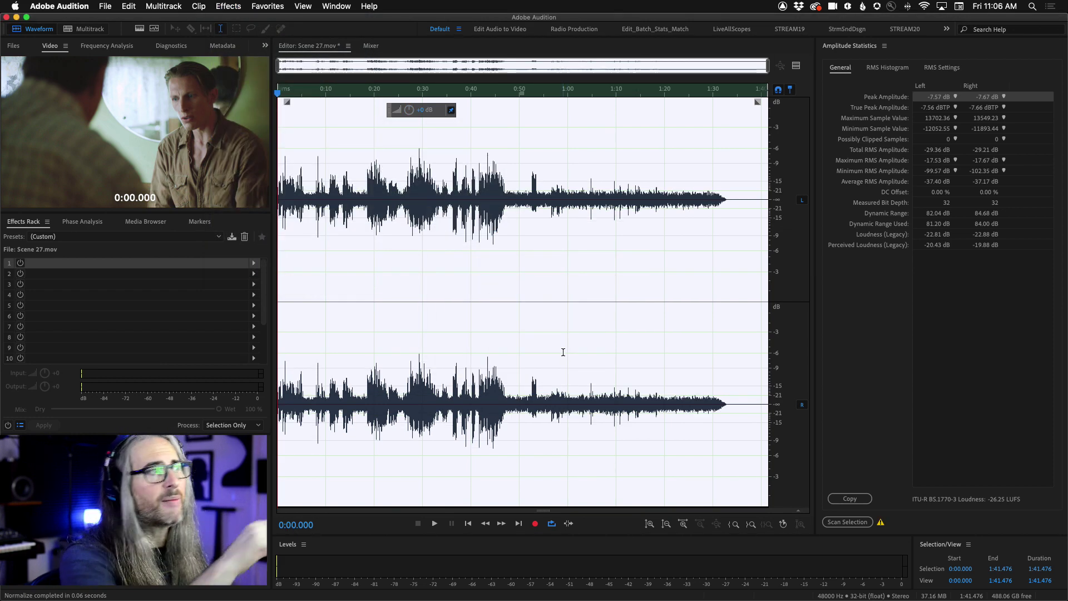
pyautogui.click(563, 352)
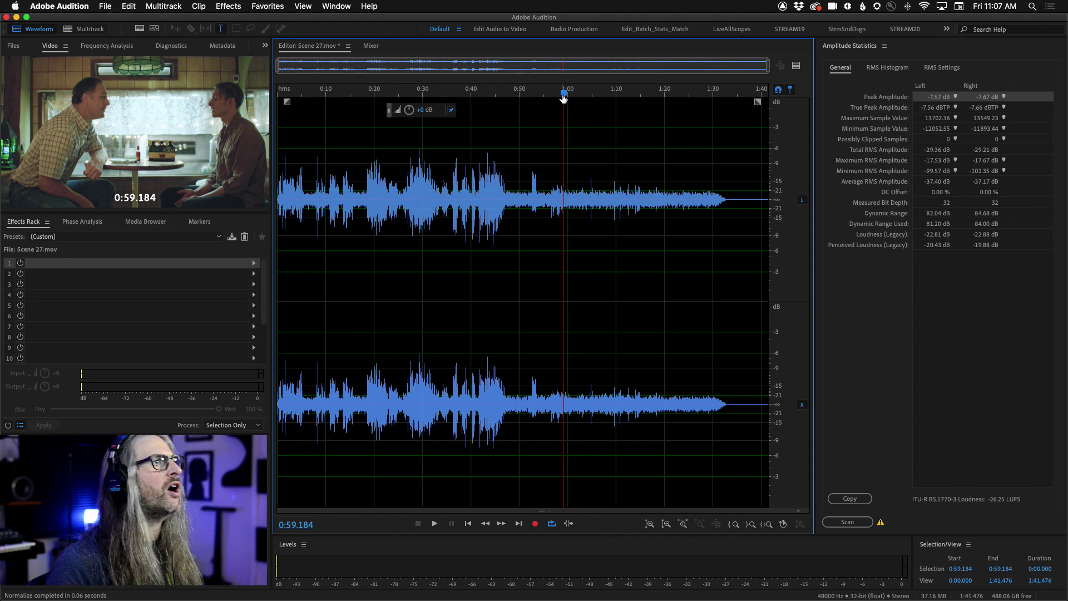
pyautogui.press('Home')
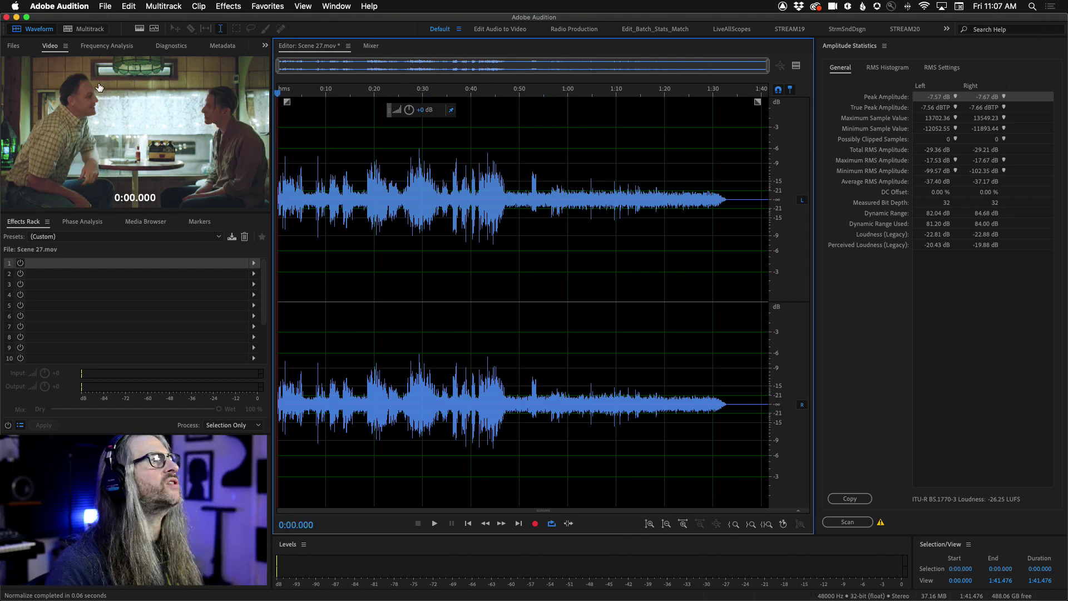
# - Insert the Waves L2 Stereo limiter in Effects Rack slot 2, look over its controls, and close its window
pyautogui.click(2, 223)
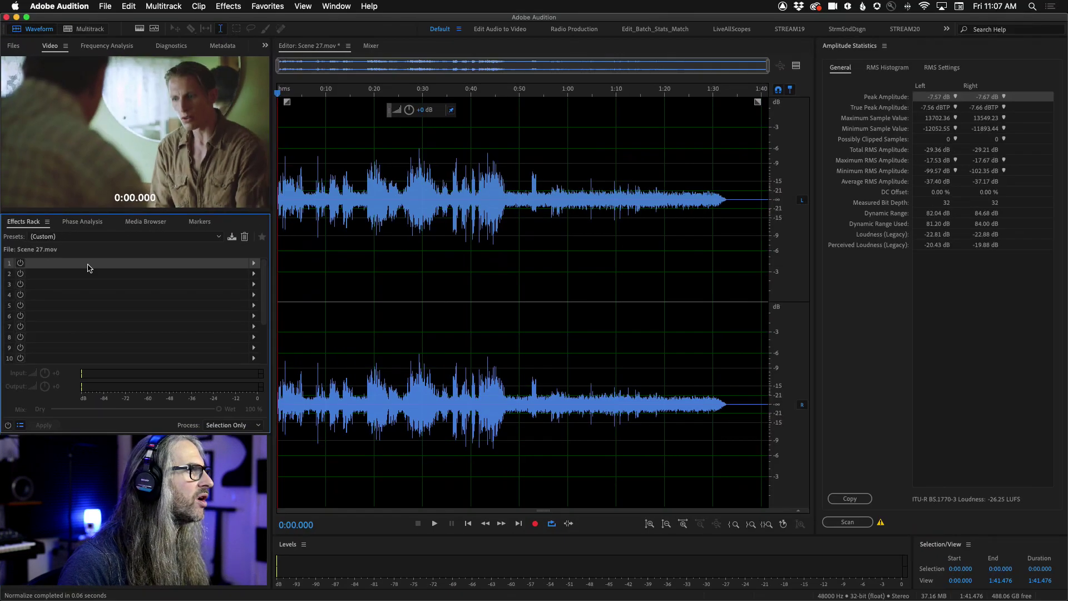
pyautogui.click(254, 264)
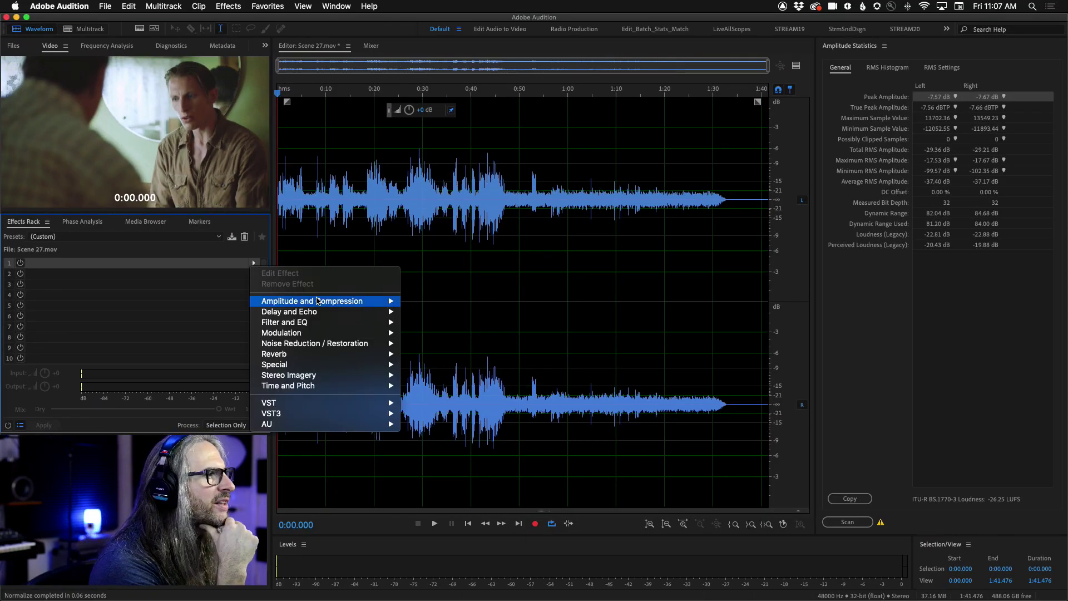
pyautogui.click(254, 273)
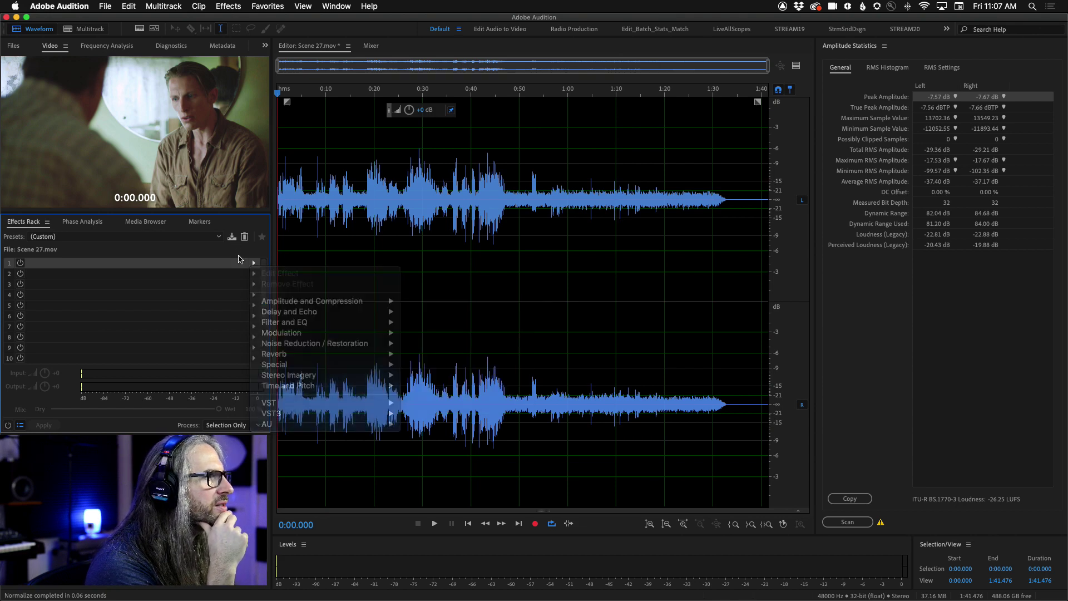
pyautogui.click(254, 273)
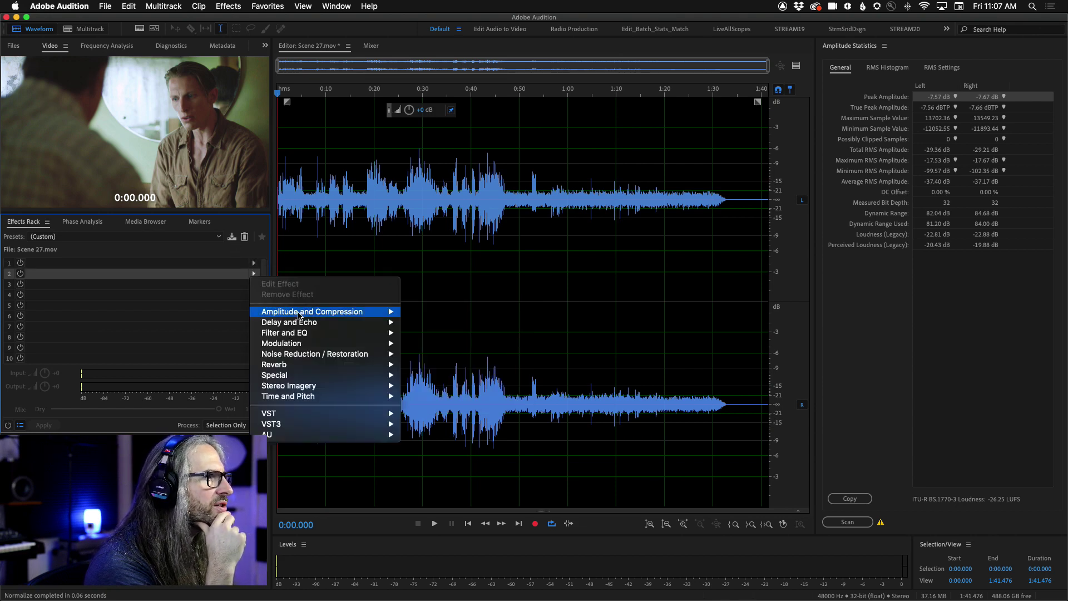
pyautogui.moveTo(302, 315)
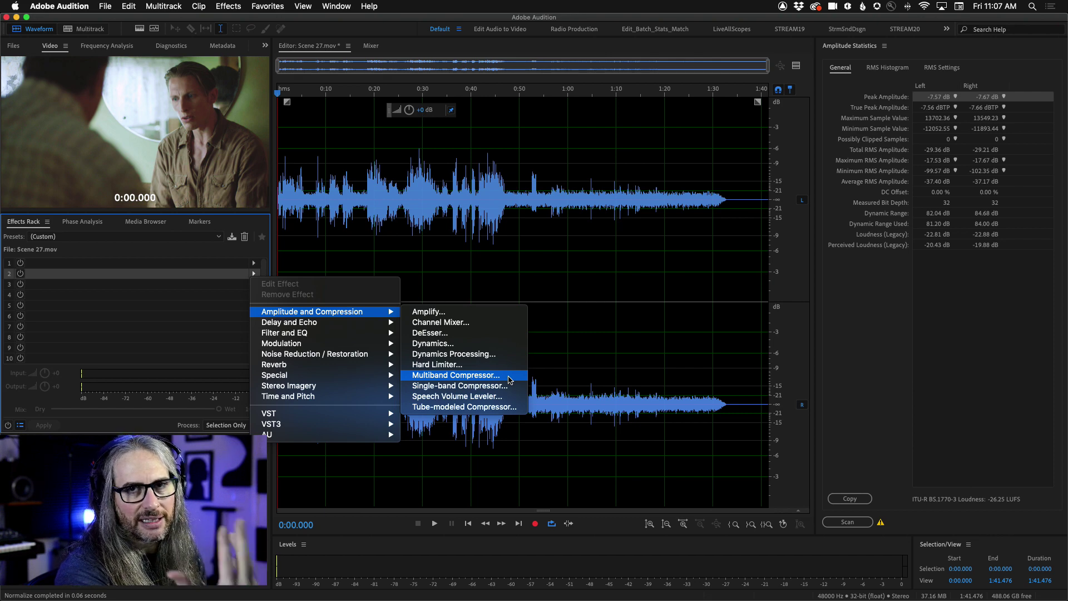
pyautogui.moveTo(310, 426)
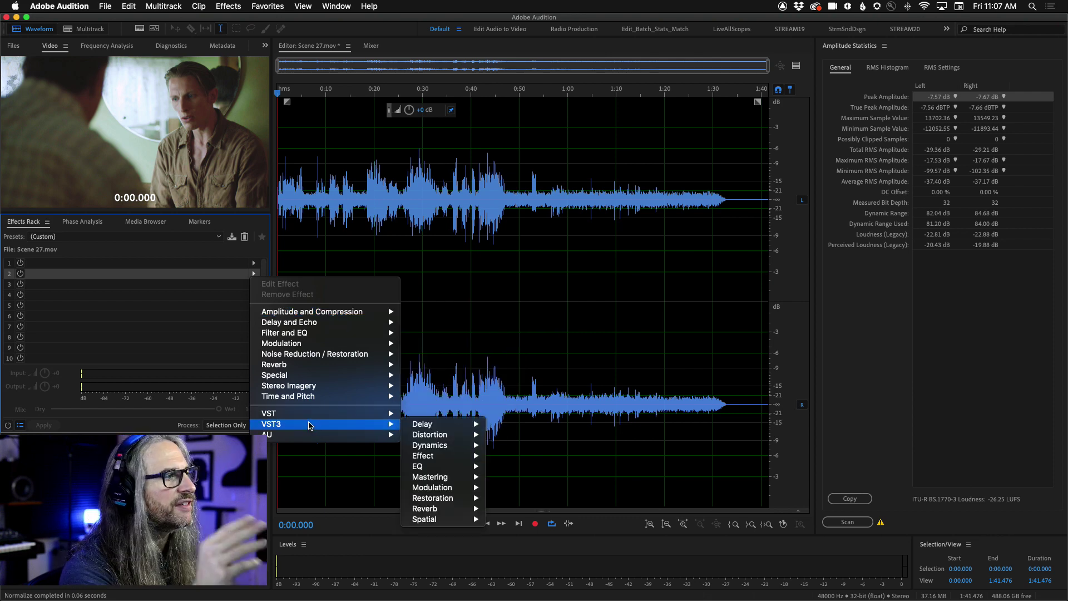
pyautogui.moveTo(448, 448)
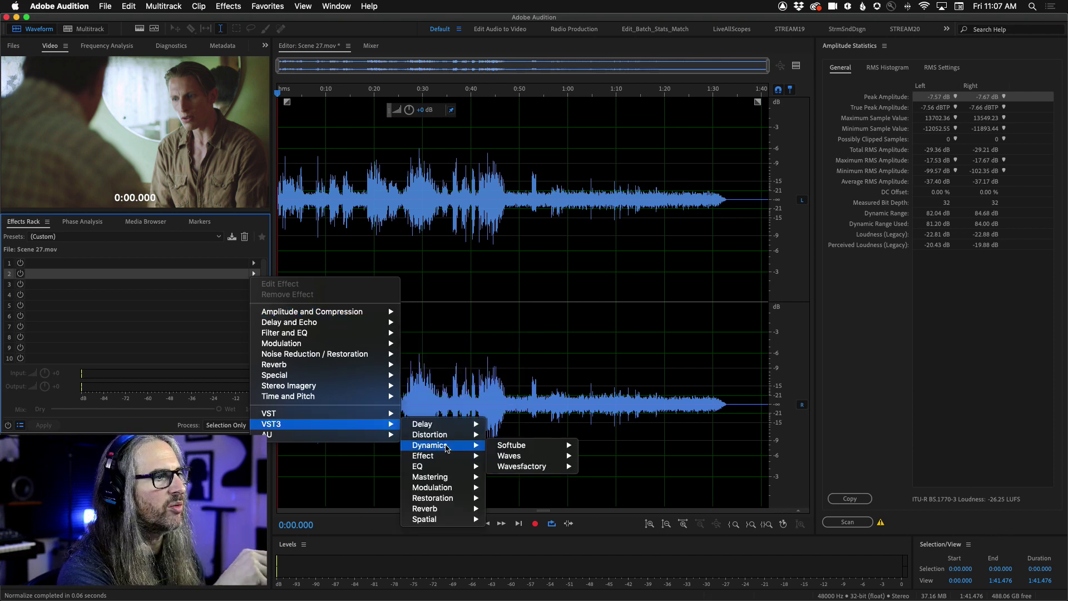
pyautogui.moveTo(541, 458)
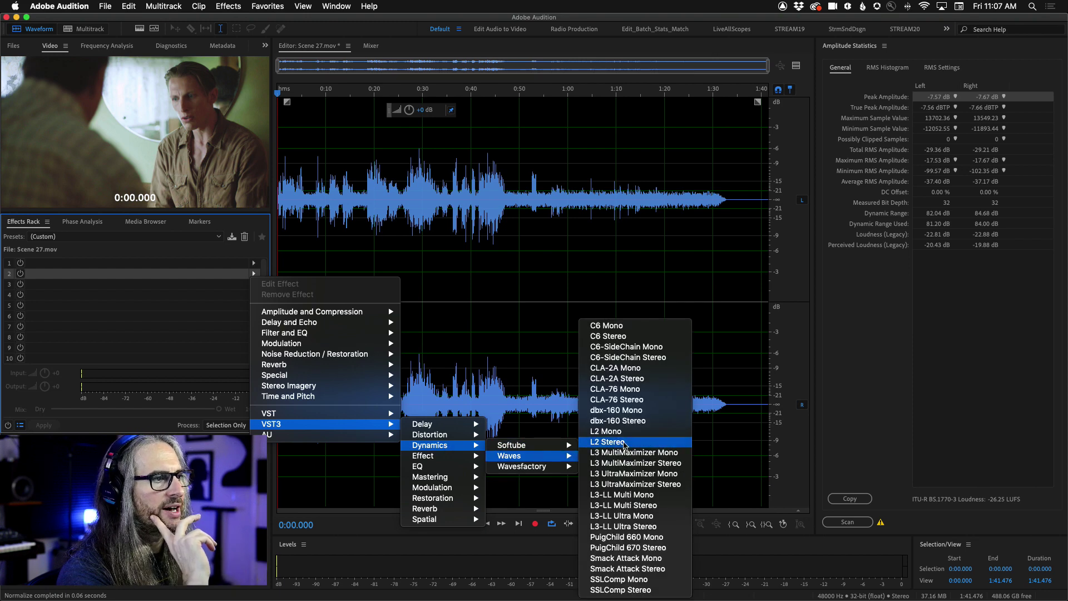
pyautogui.click(625, 443)
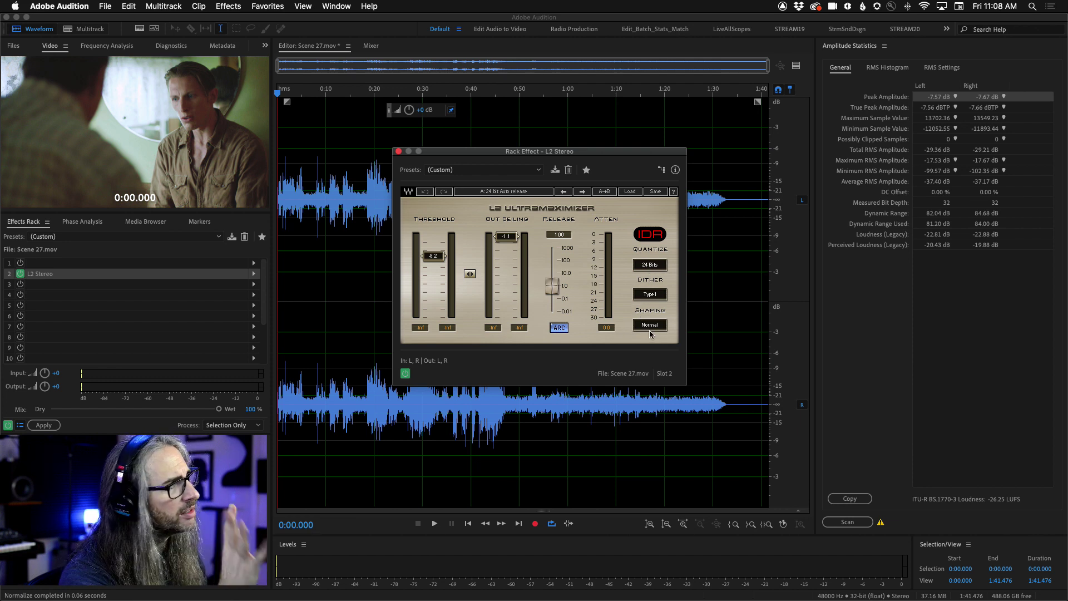
pyautogui.click(398, 151)
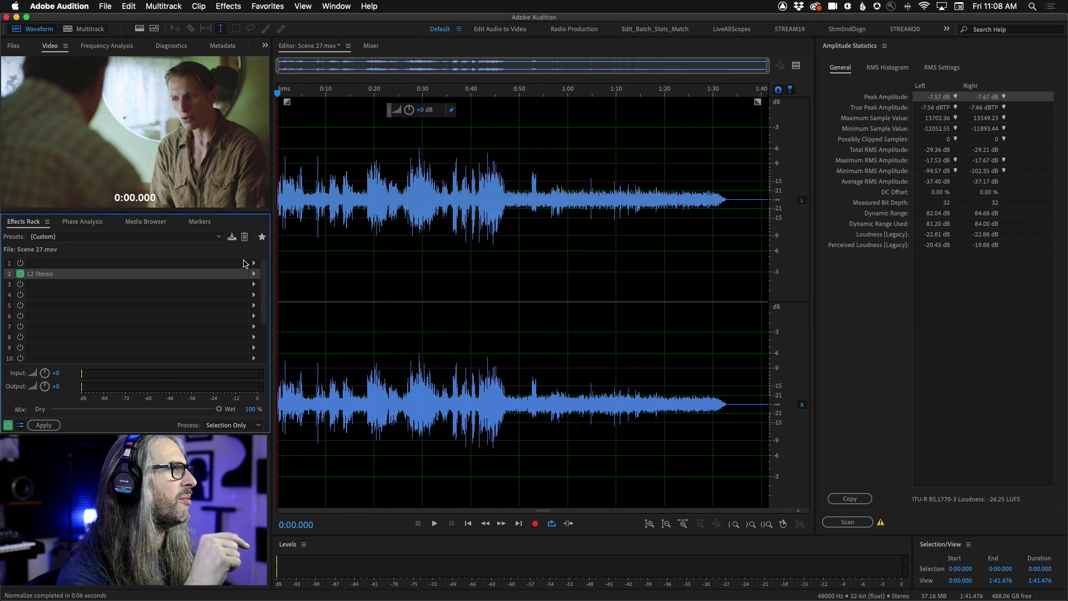
# - Replace the slot 2 effect with the Waves L3-LL Ultra Stereo limiter, look over its controls, and close its window
pyautogui.click(253, 273)
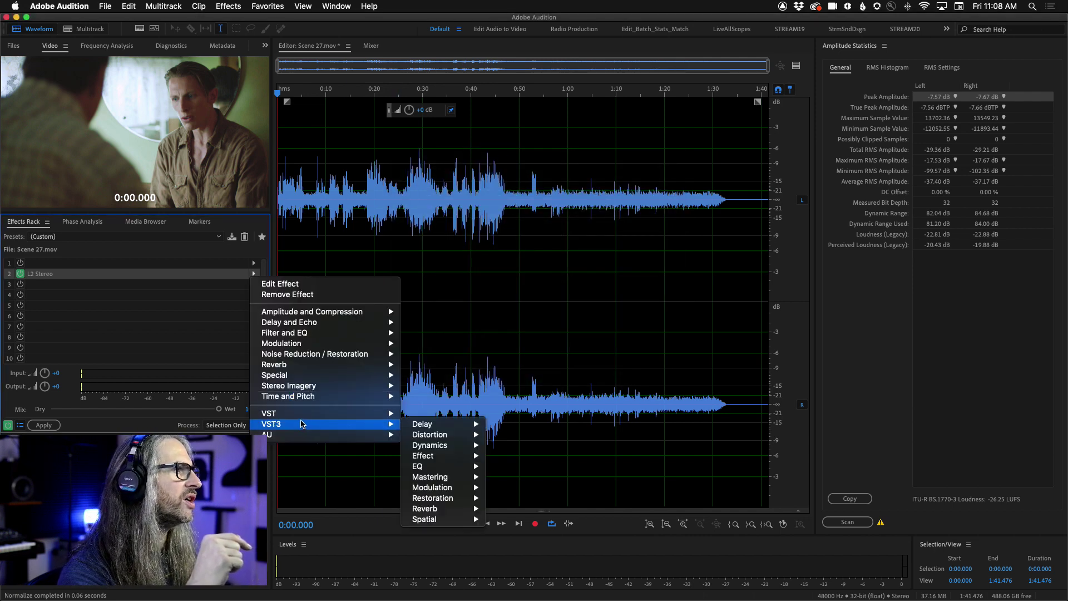
pyautogui.moveTo(440, 446)
pyautogui.moveTo(506, 457)
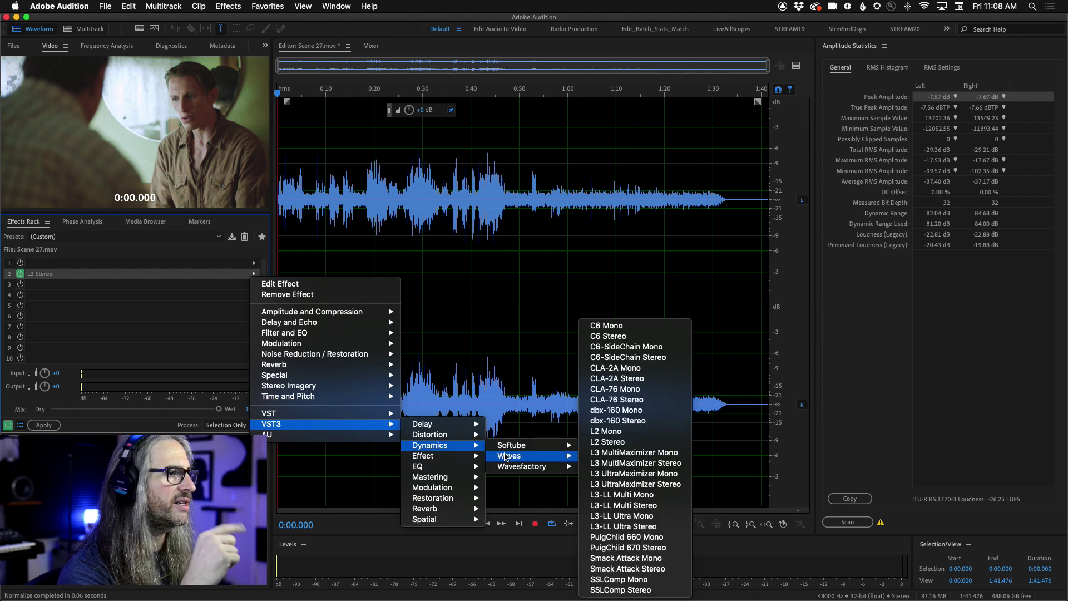
pyautogui.click(670, 526)
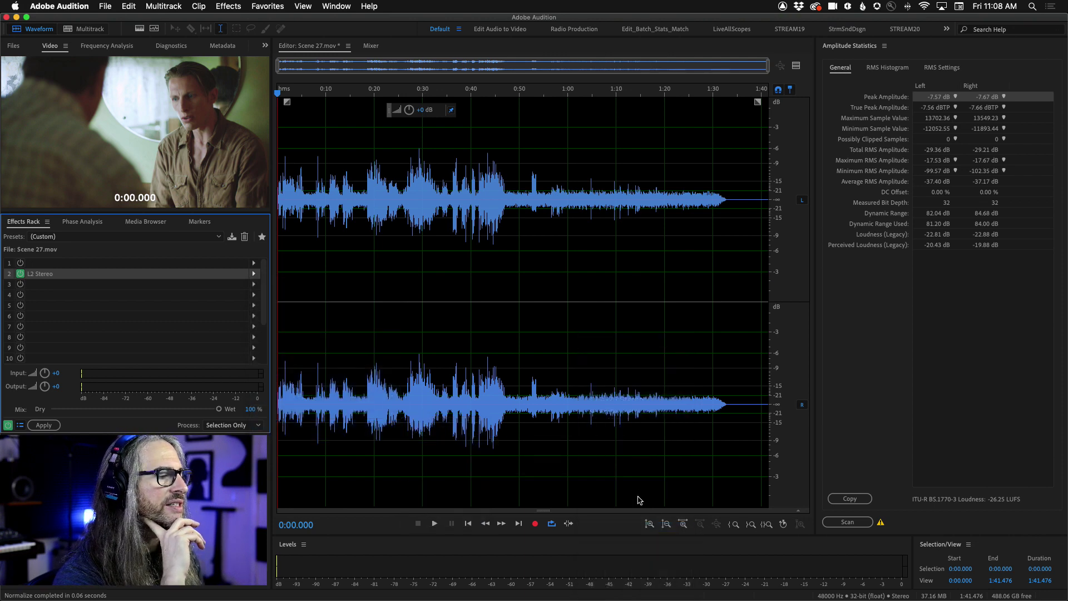
pyautogui.moveTo(524, 196); pyautogui.dragTo(536, 147)
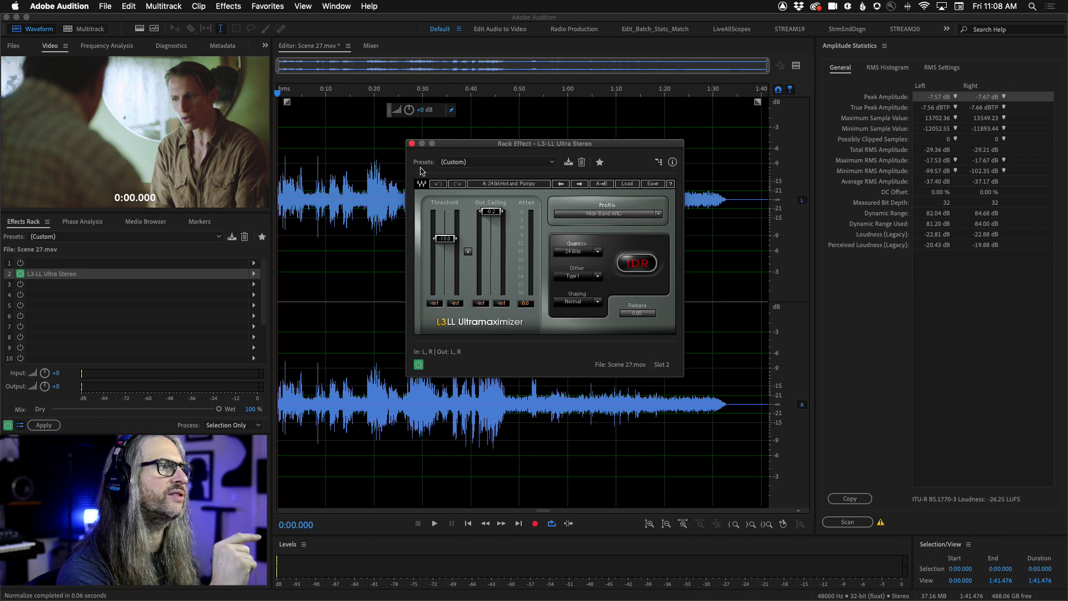
pyautogui.click(412, 143)
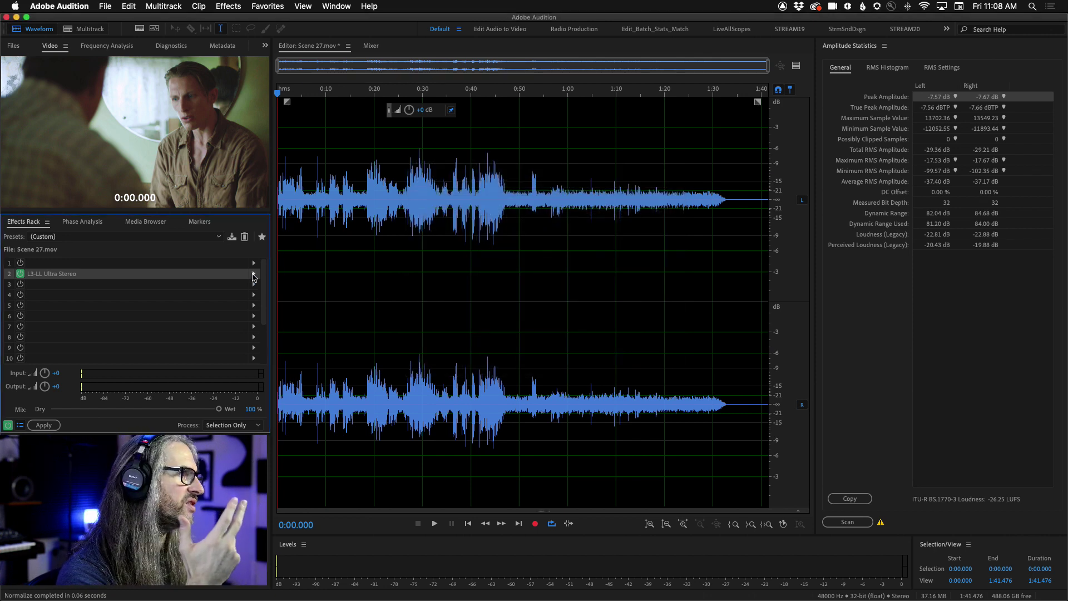
# - Replace the slot 2 limiter with the IMPusher Stereo mastering effect and move its window higher up so its controls are accessible
pyautogui.click(253, 273)
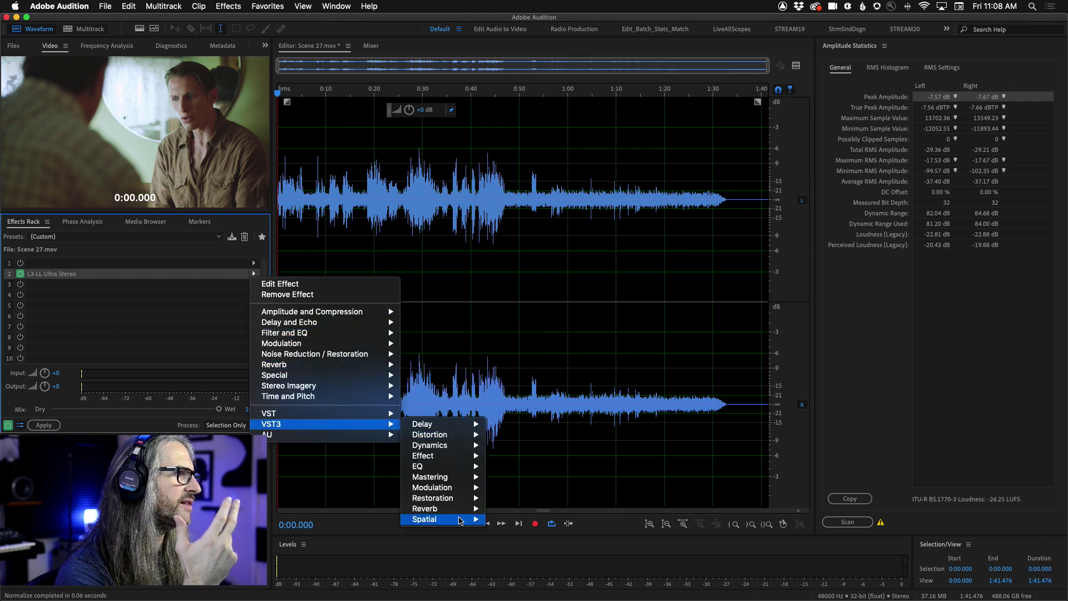
pyautogui.moveTo(440, 477)
pyautogui.moveTo(517, 481)
pyautogui.click(595, 487)
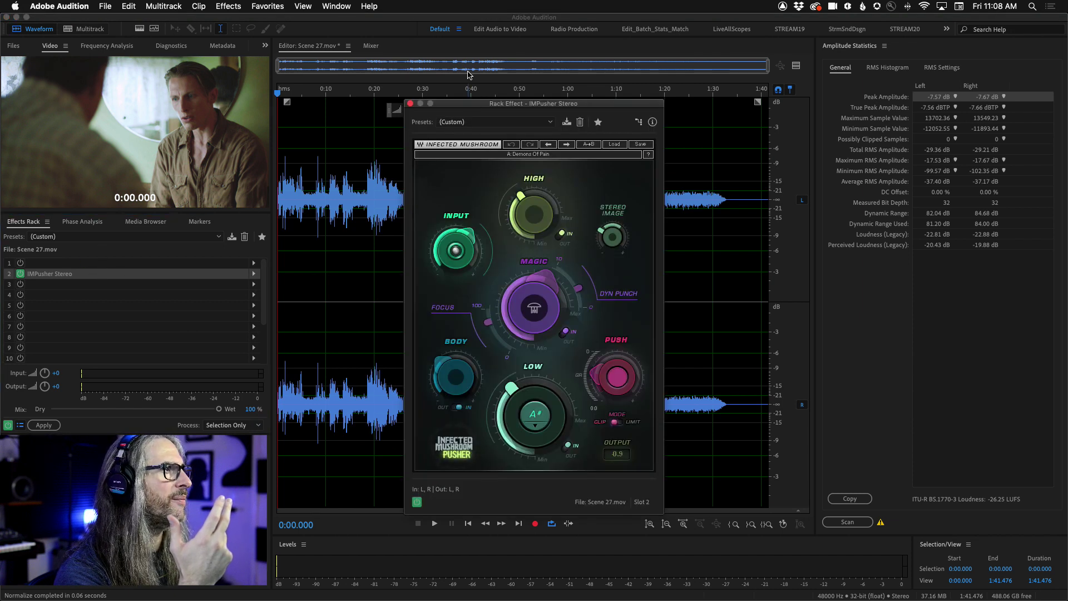
pyautogui.moveTo(487, 106); pyautogui.dragTo(469, 65)
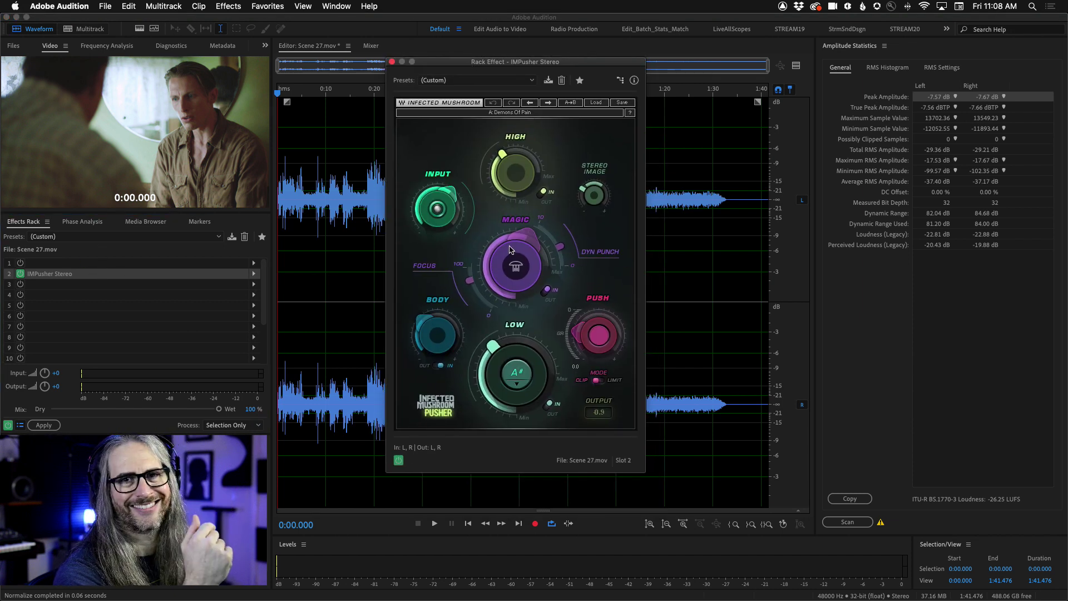
# - Look over the Magic and Push controls, try the Push mode on Limit, and return it to Clip
pyautogui.moveTo(511, 249)
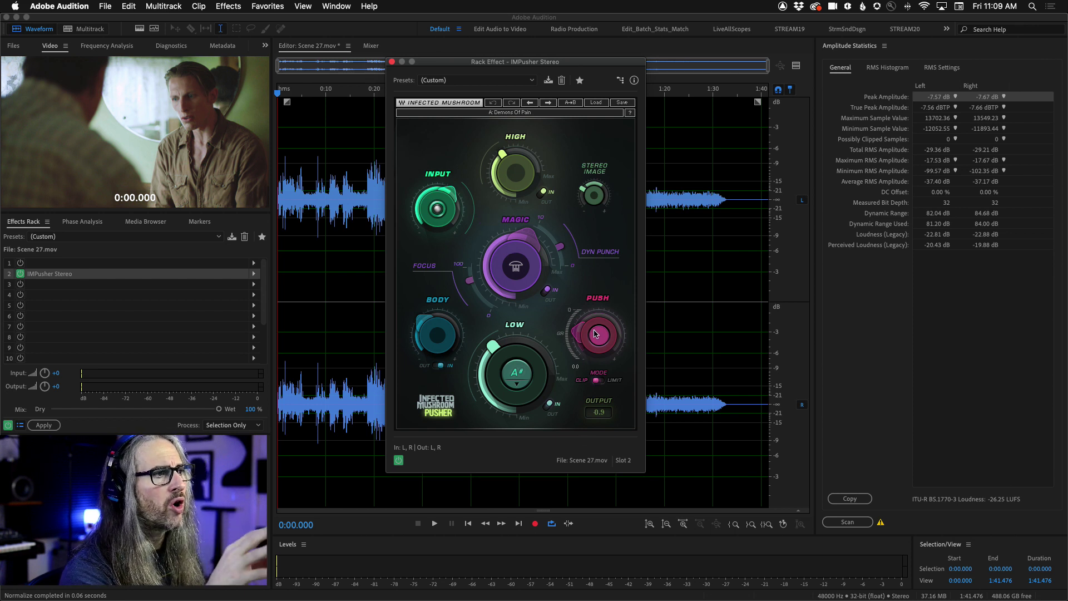
pyautogui.moveTo(595, 334)
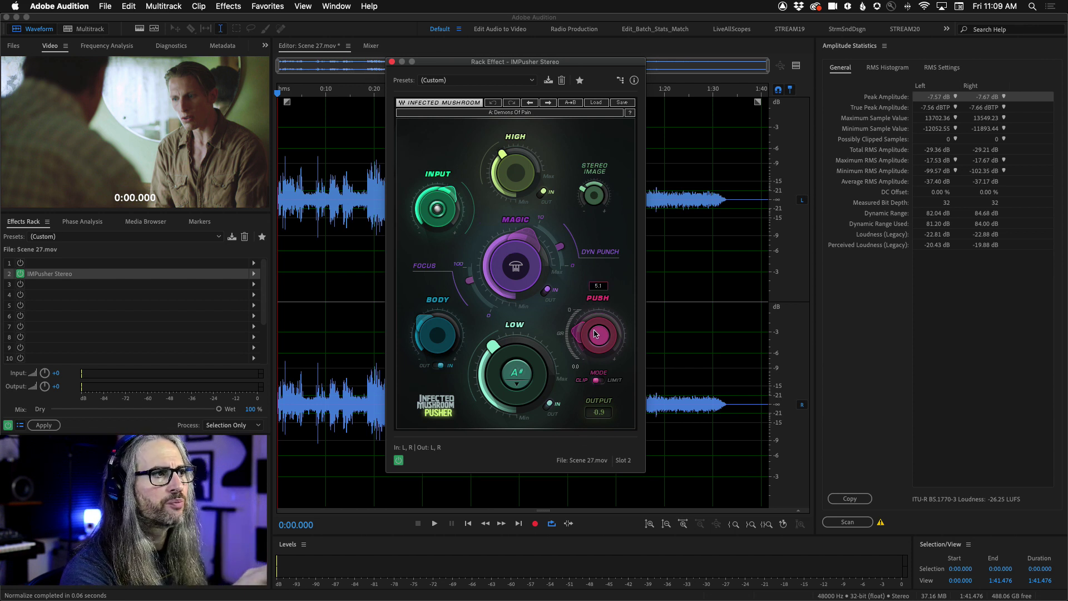
pyautogui.click(603, 380)
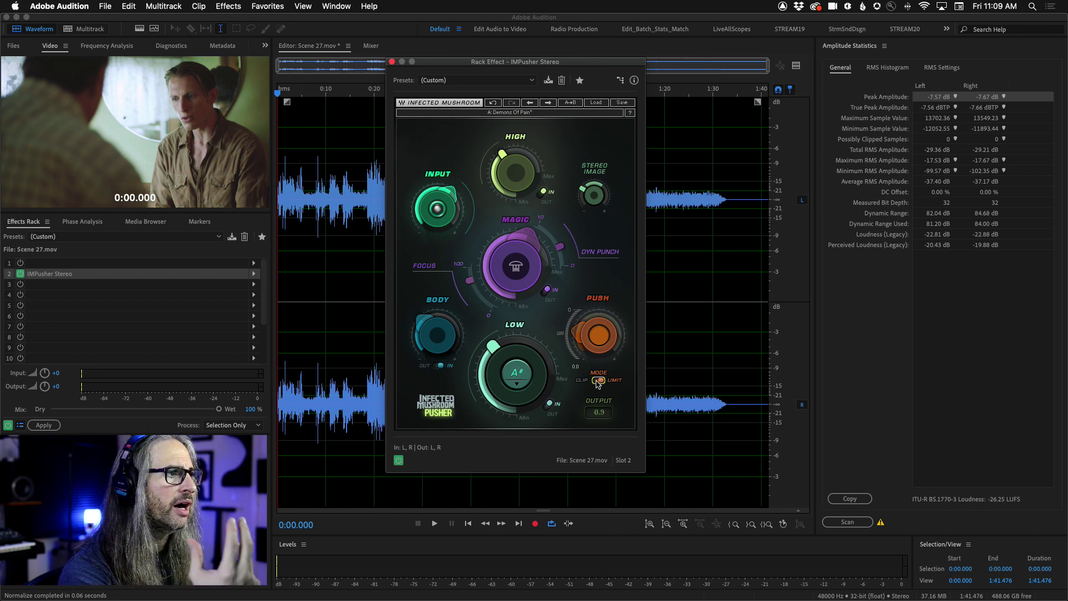
pyautogui.click(598, 382)
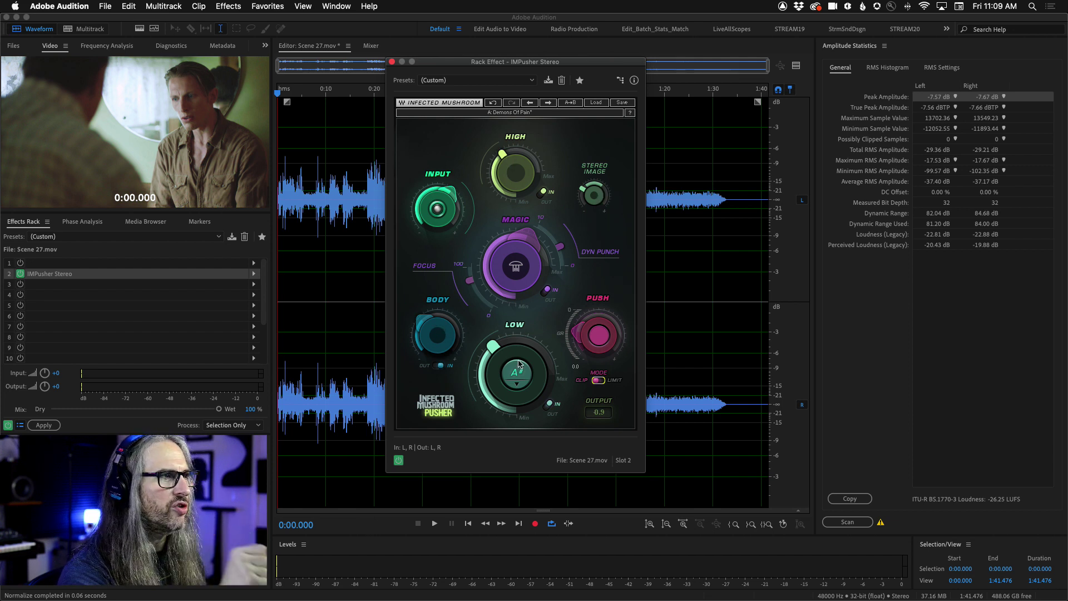
# - Examine the note frequencies offered for the Low control, keeping the current selection
pyautogui.click(523, 390)
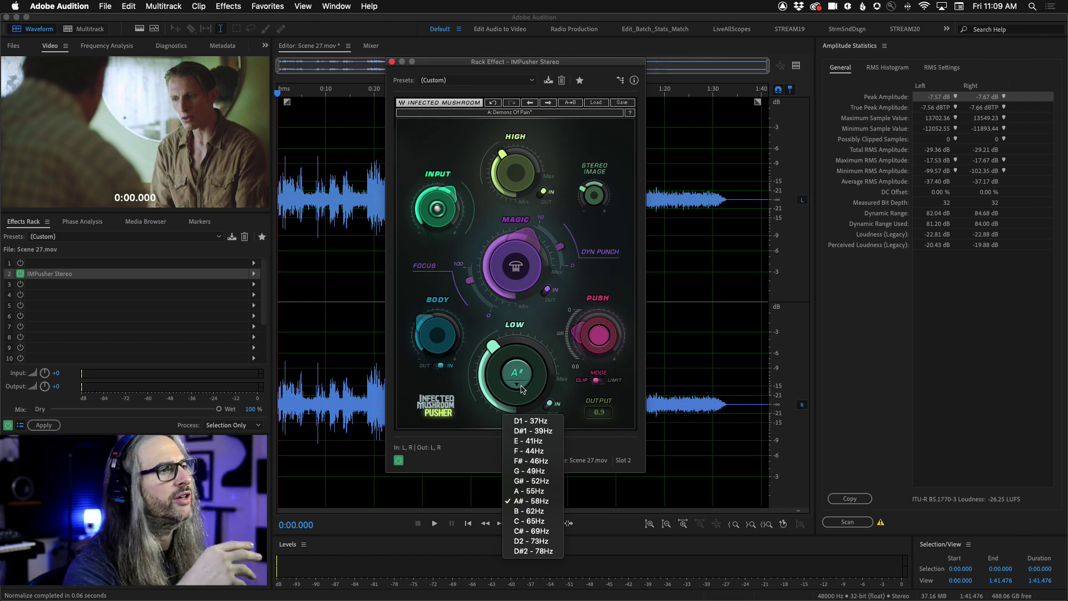
pyautogui.click(609, 262)
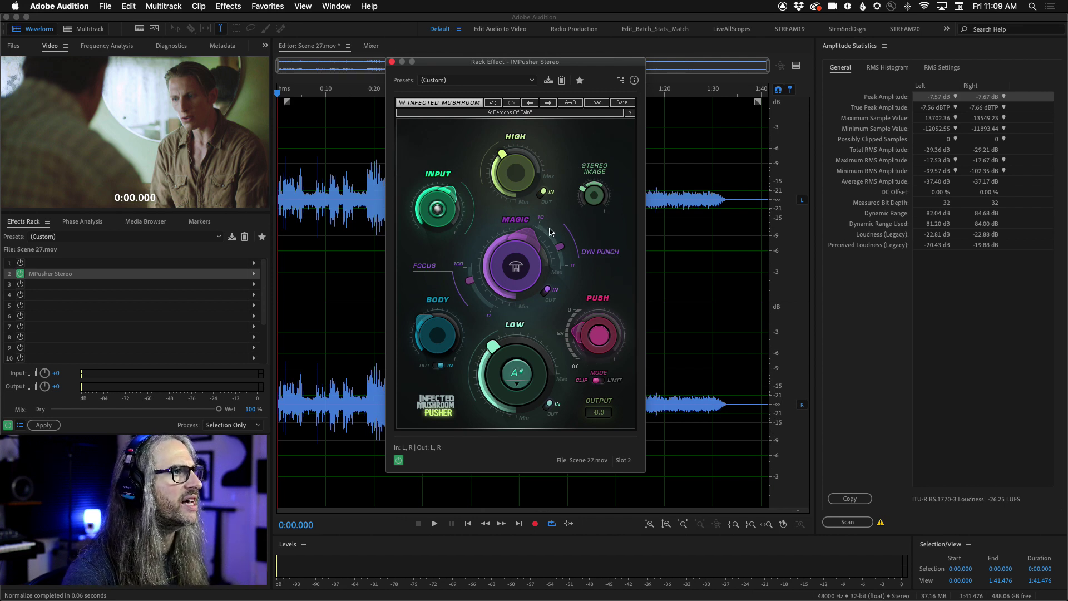
pyautogui.click(521, 385)
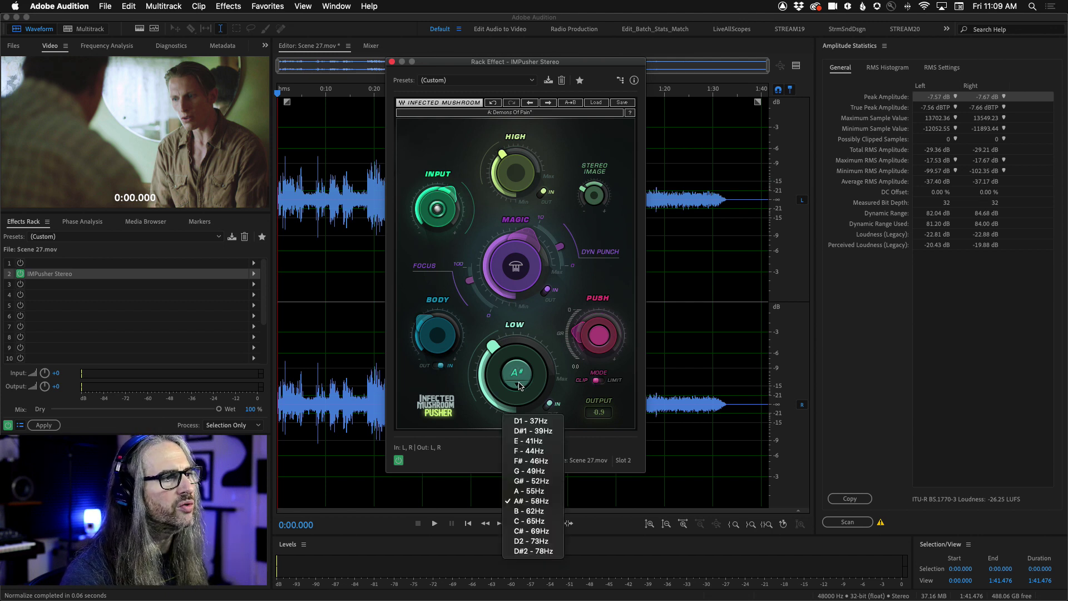
pyautogui.click(520, 385)
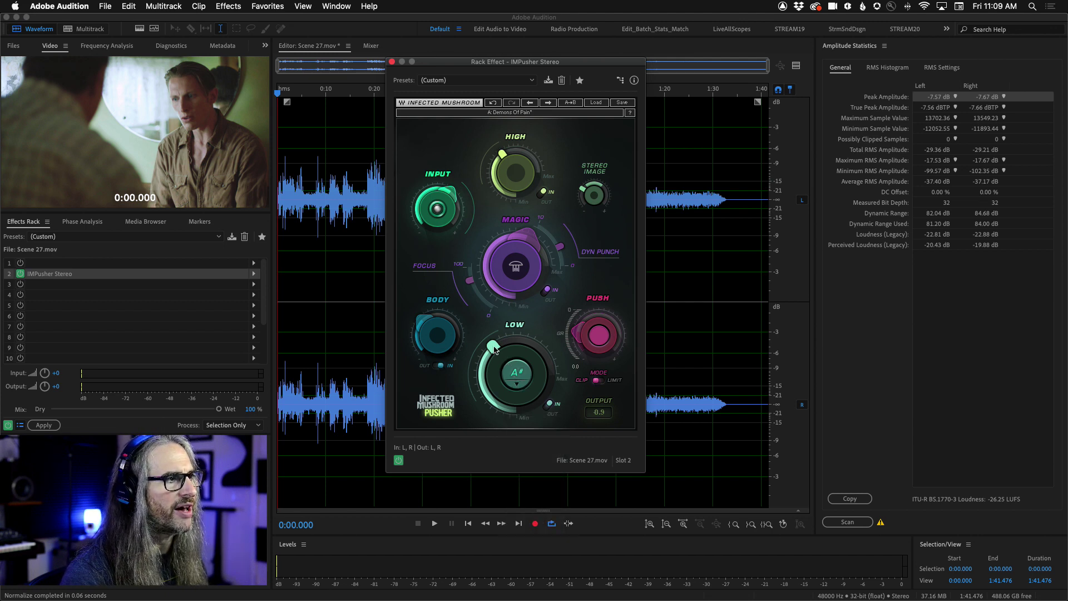
# - Load the Punchy Master preset from the factory mastering presets and turn the Input level down
pyautogui.click(605, 102)
pyautogui.moveTo(659, 198)
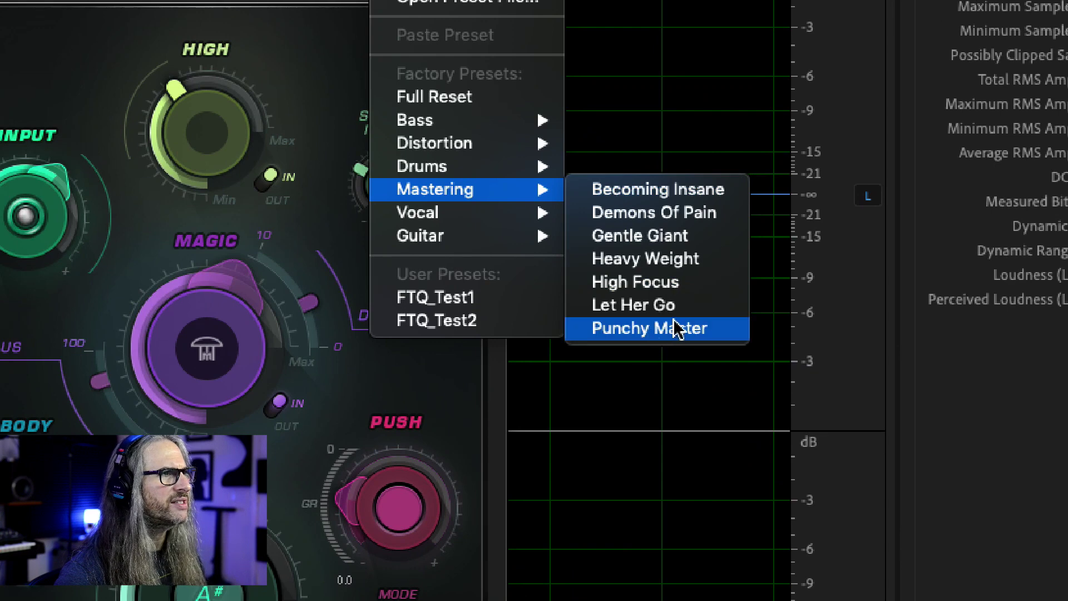
pyautogui.click(689, 329)
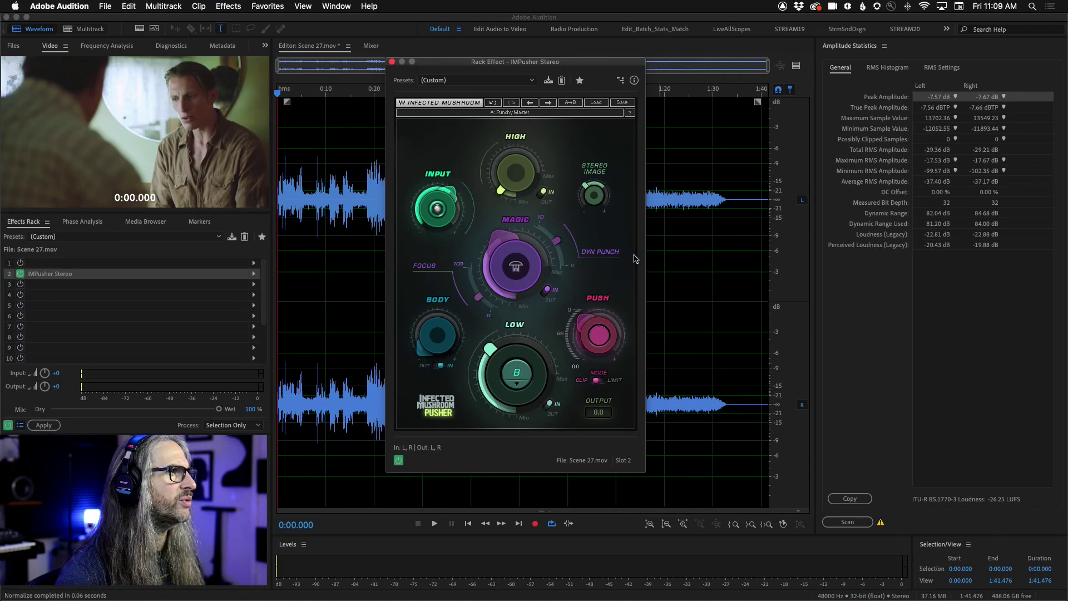
pyautogui.moveTo(450, 193)
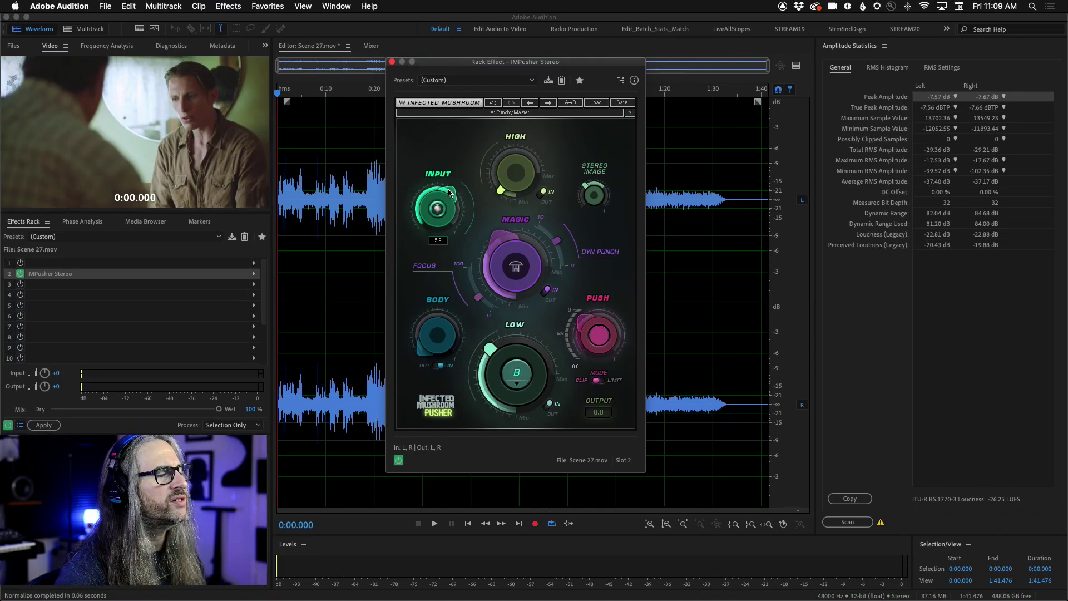
pyautogui.moveTo(449, 193); pyautogui.dragTo(428, 205)
# - Play the file from the start and raise the Input level while listening
pyautogui.click(278, 96)
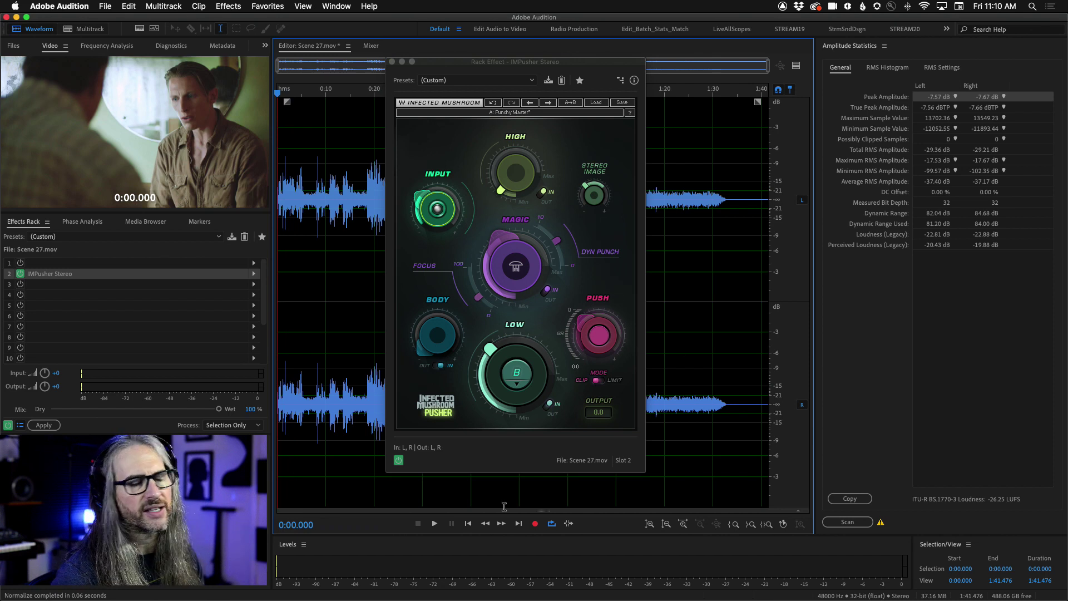
pyautogui.click(435, 524)
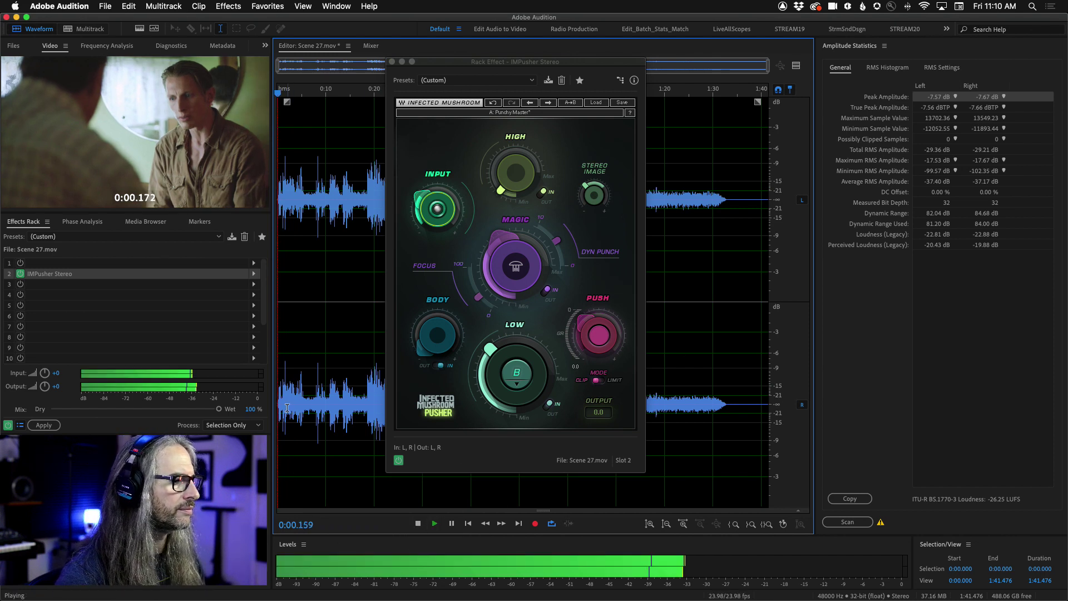
pyautogui.click(418, 202)
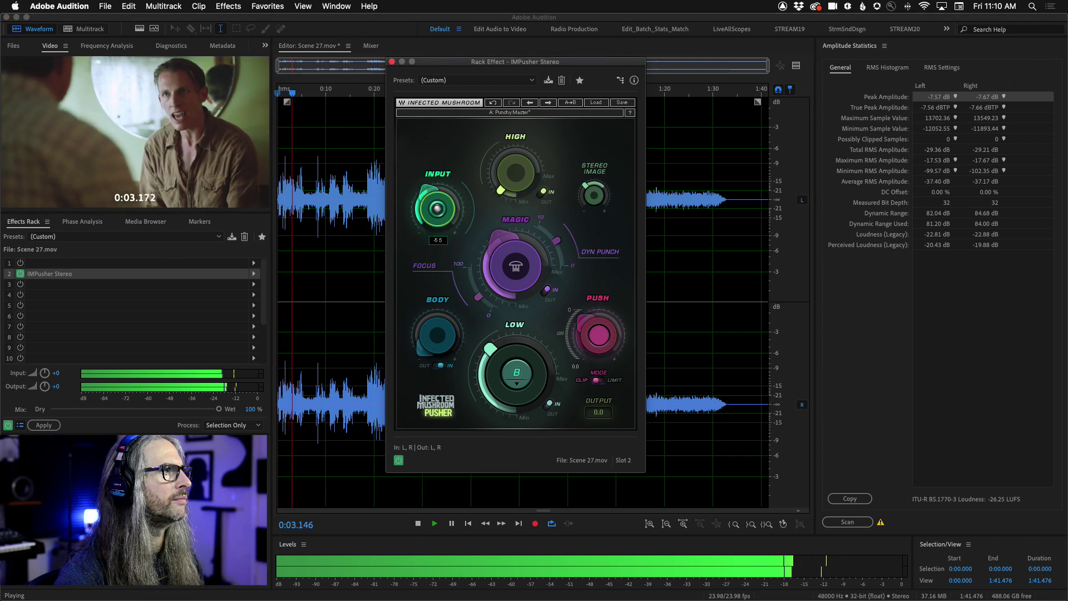
pyautogui.moveTo(418, 201); pyautogui.dragTo(419, 159)
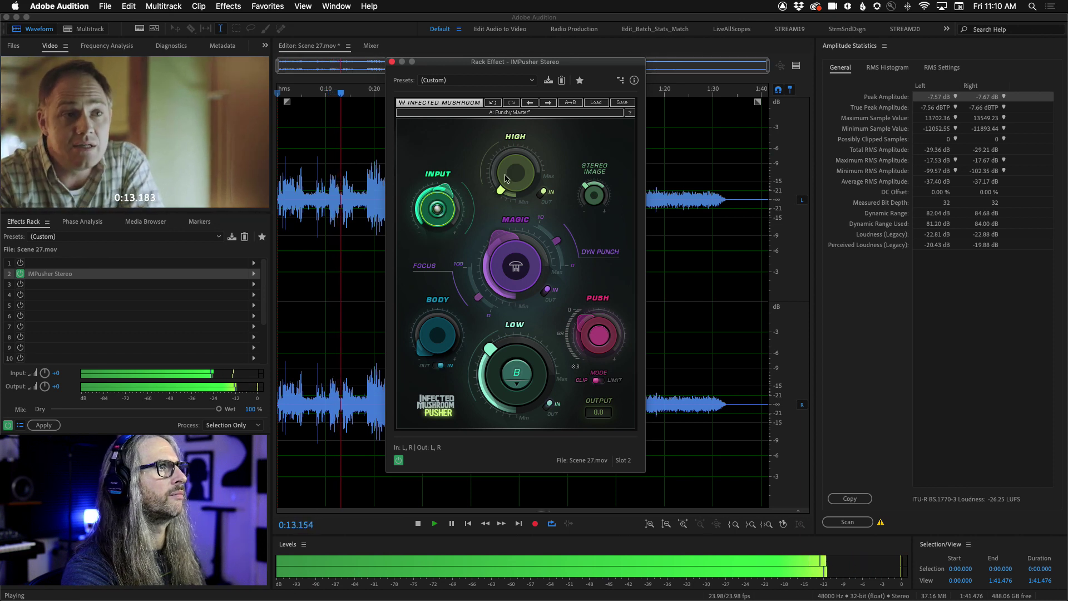
# - Raise the Body amount slightly and fine-tune the Stereo Image control while the file keeps playing
pyautogui.moveTo(437, 335)
pyautogui.mouseDown()
pyautogui.moveTo(437, 315)
pyautogui.moveTo(427, 322)
pyautogui.mouseUp()
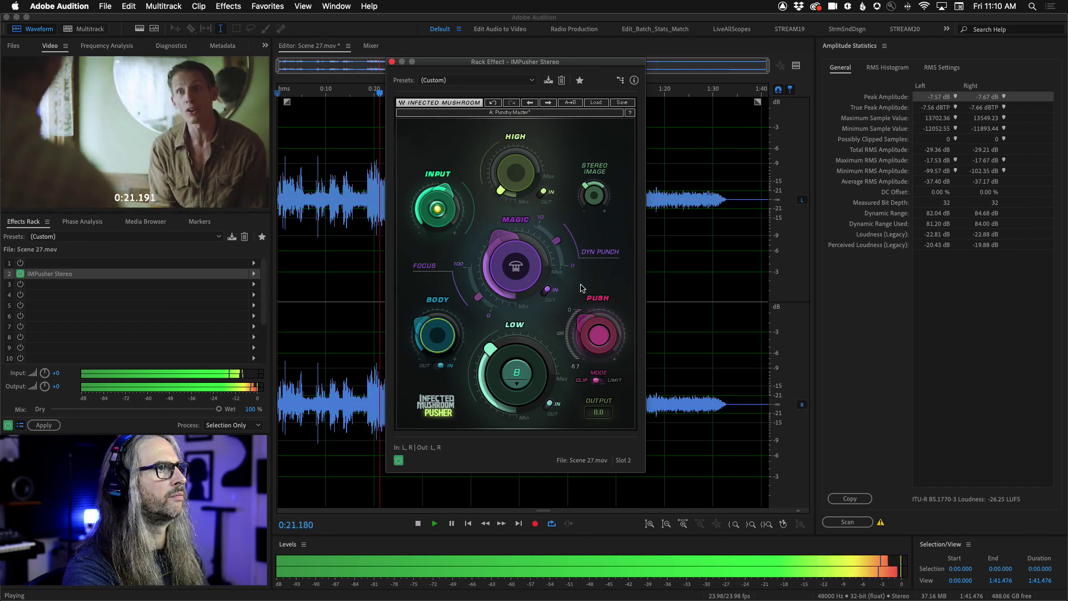
pyautogui.moveTo(593, 195)
pyautogui.moveTo(594, 195)
pyautogui.mouseDown()
pyautogui.moveTo(594, 183)
pyautogui.moveTo(594, 194)
pyautogui.mouseUp()
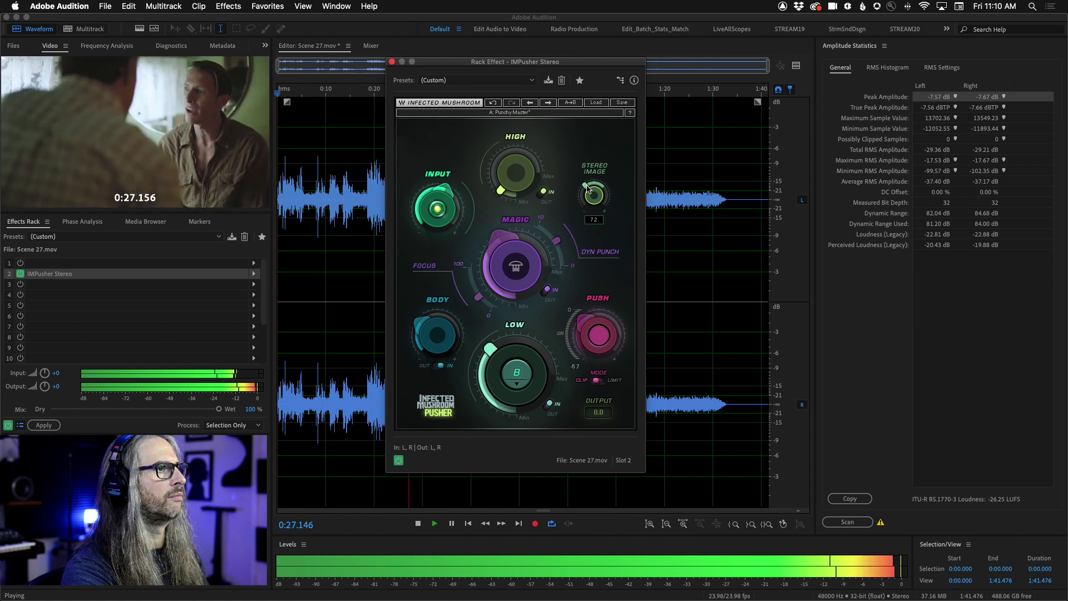
# - Set Infected Mushroom Pusher's Output to -2.4 and its Push amount to 7.9 while the file plays
pyautogui.moveTo(601, 419); pyautogui.dragTo(601, 427)
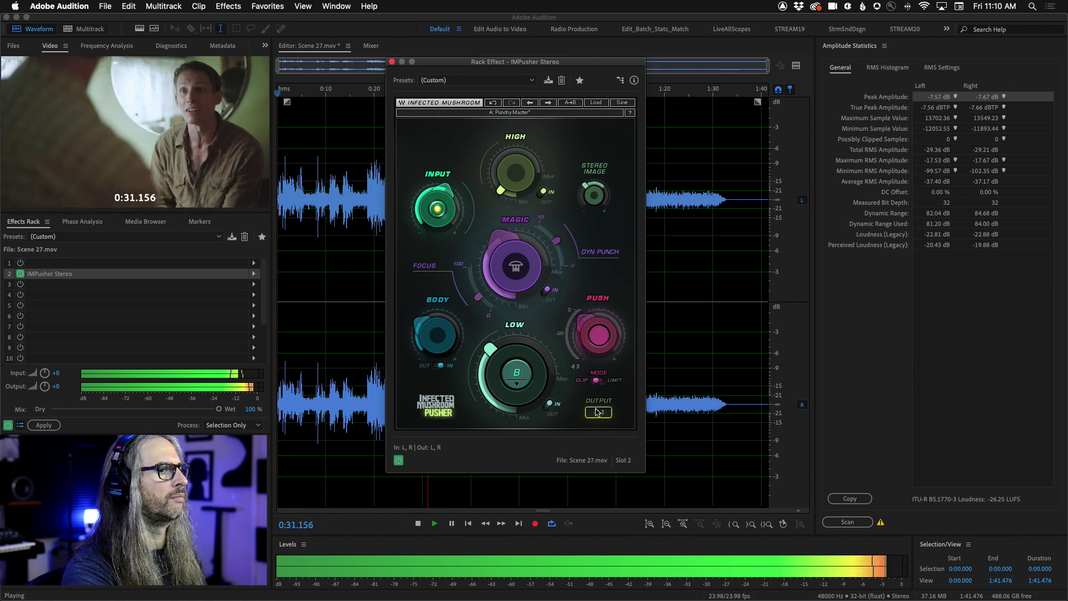
pyautogui.moveTo(599, 333)
pyautogui.mouseDown()
pyautogui.moveTo(598, 342)
pyautogui.moveTo(598, 333)
pyautogui.mouseUp()
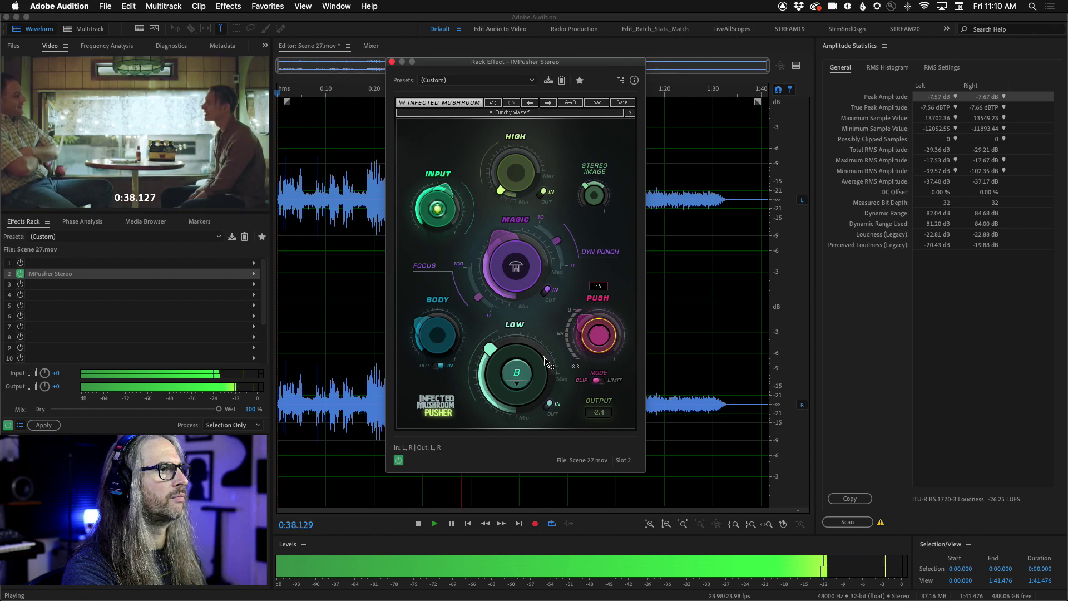
# - Compare the sound with Infected Mushroom Pusher bypassed and re-enabled, and stop playback
pyautogui.click(398, 461)
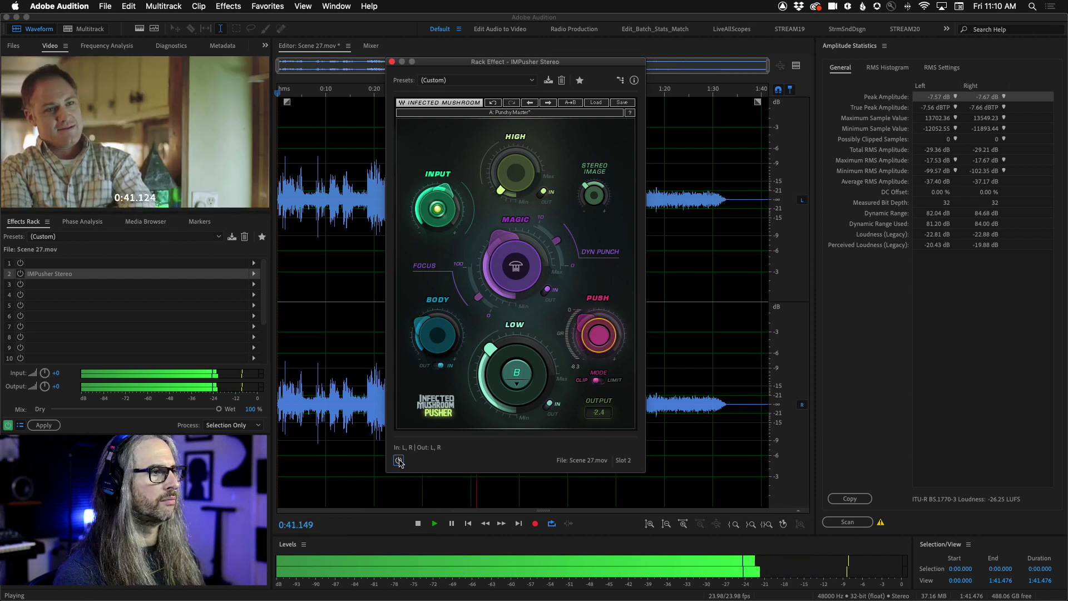
pyautogui.click(399, 461)
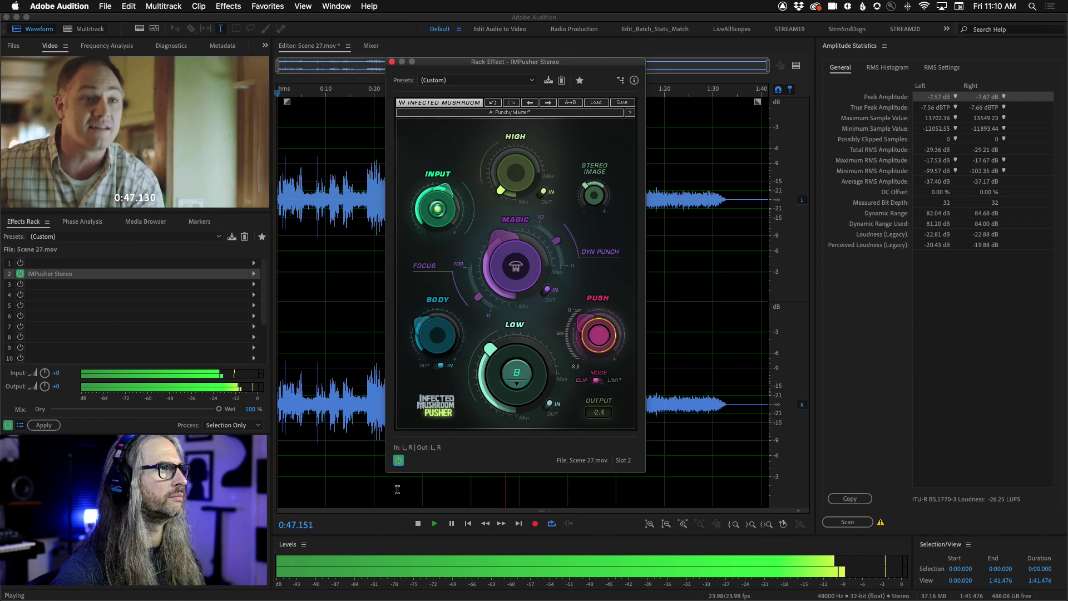
pyautogui.press('space')
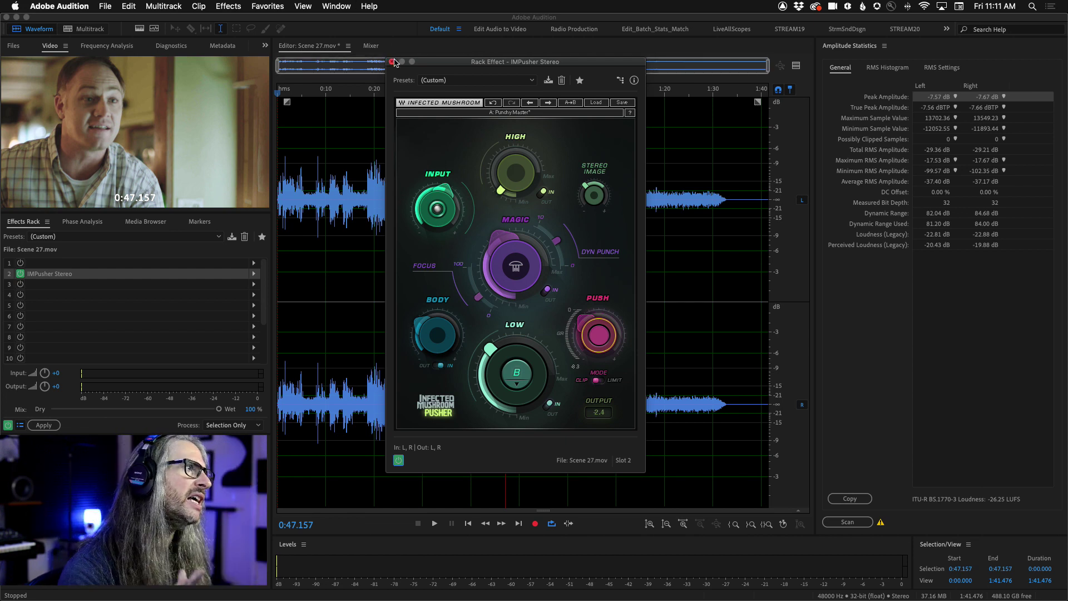
# - Replace Infected Mushroom Pusher in slot 2 of the Effects Rack with the Multiband Compressor
pyautogui.click(393, 63)
pyautogui.click(253, 274)
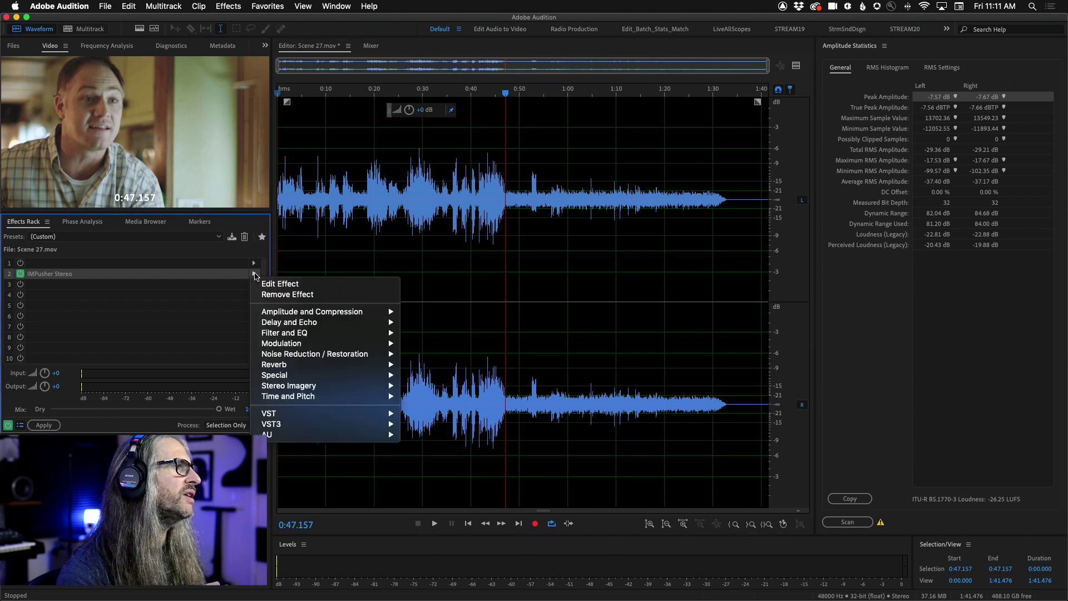
pyautogui.moveTo(322, 429)
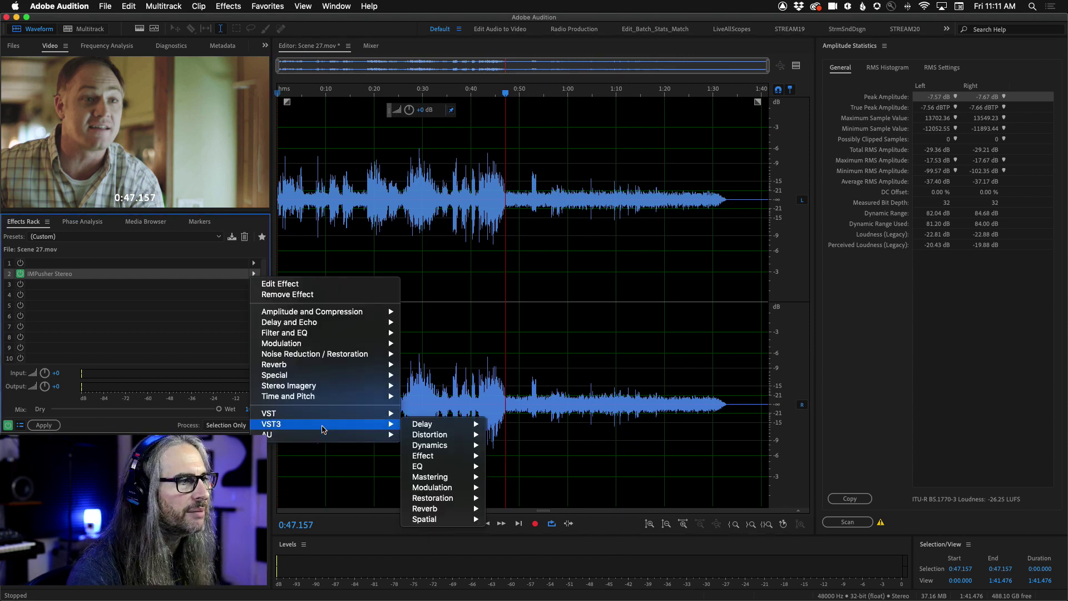
pyautogui.moveTo(345, 315)
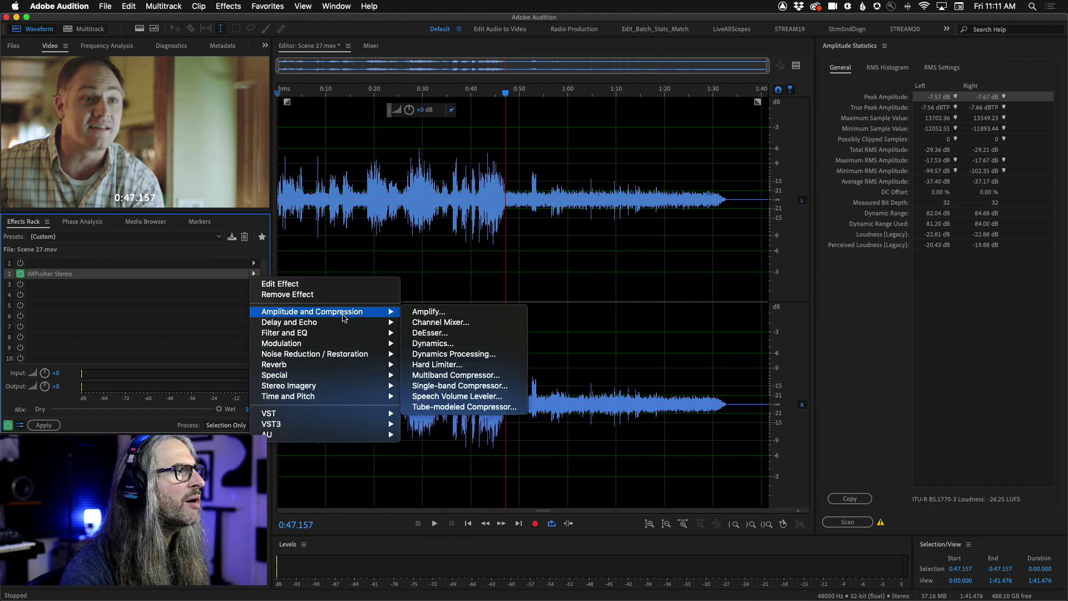
pyautogui.click(513, 376)
pyautogui.moveTo(471, 123); pyautogui.dragTo(418, 34)
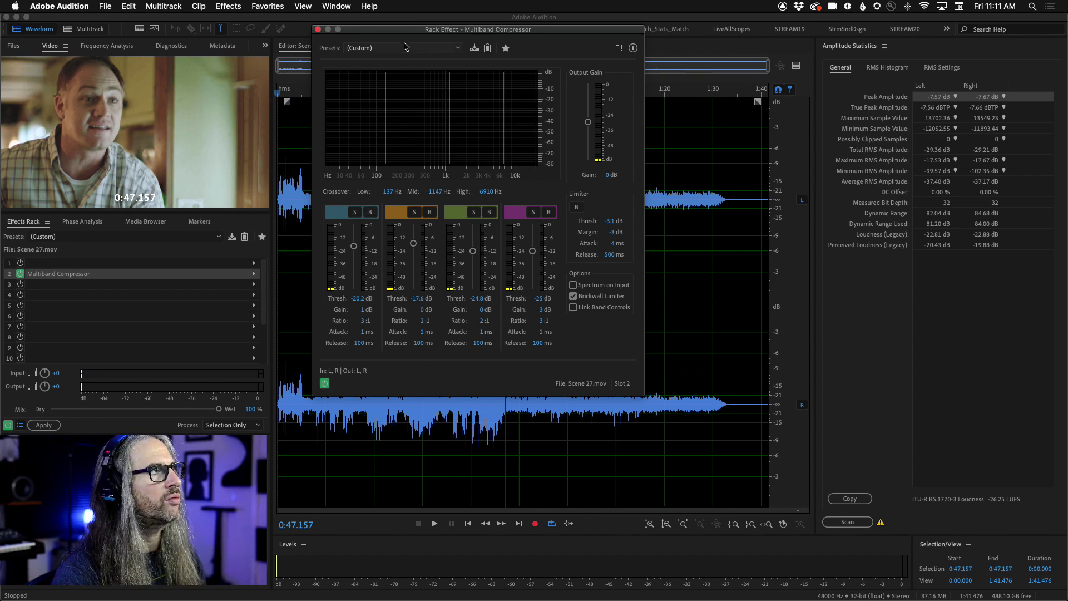
pyautogui.moveTo(406, 29); pyautogui.dragTo(407, 18)
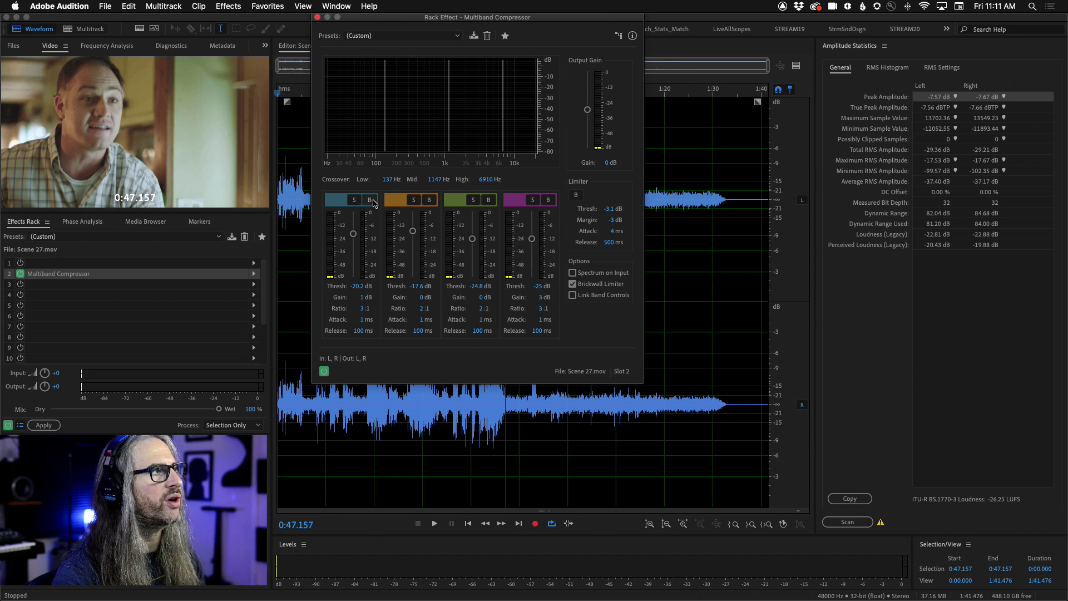
# - Bypass all four frequency bands of the Multiband Compressor so that only its limiter section works
pyautogui.click(369, 200)
pyautogui.click(429, 200)
pyautogui.click(488, 199)
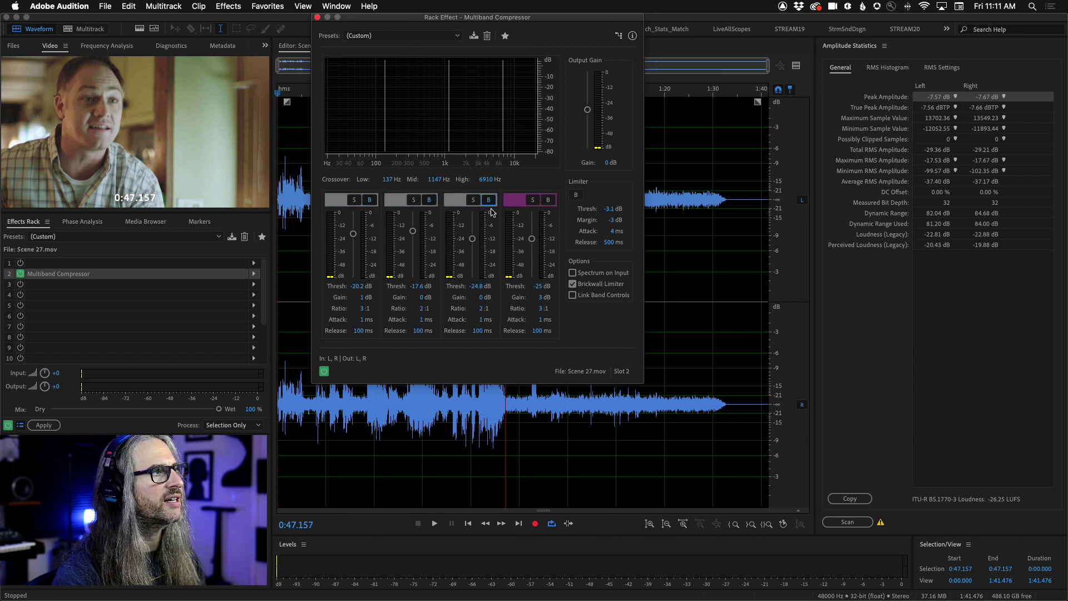
pyautogui.click(549, 199)
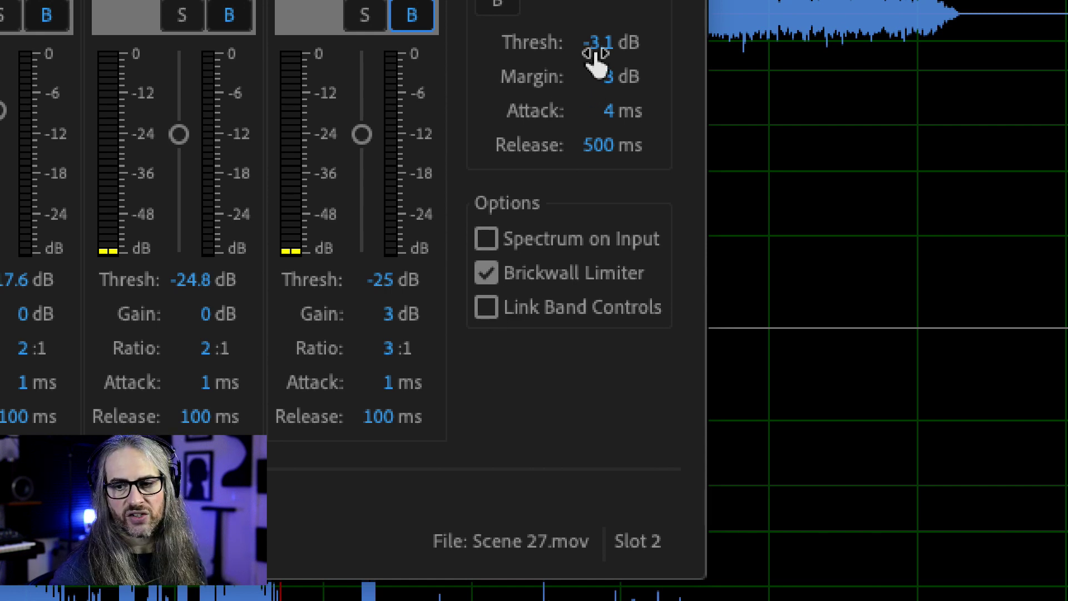
# - Set the limiter's threshold to 0 dB and its margin to -2 dB
pyautogui.moveTo(596, 58); pyautogui.dragTo(690, 47)
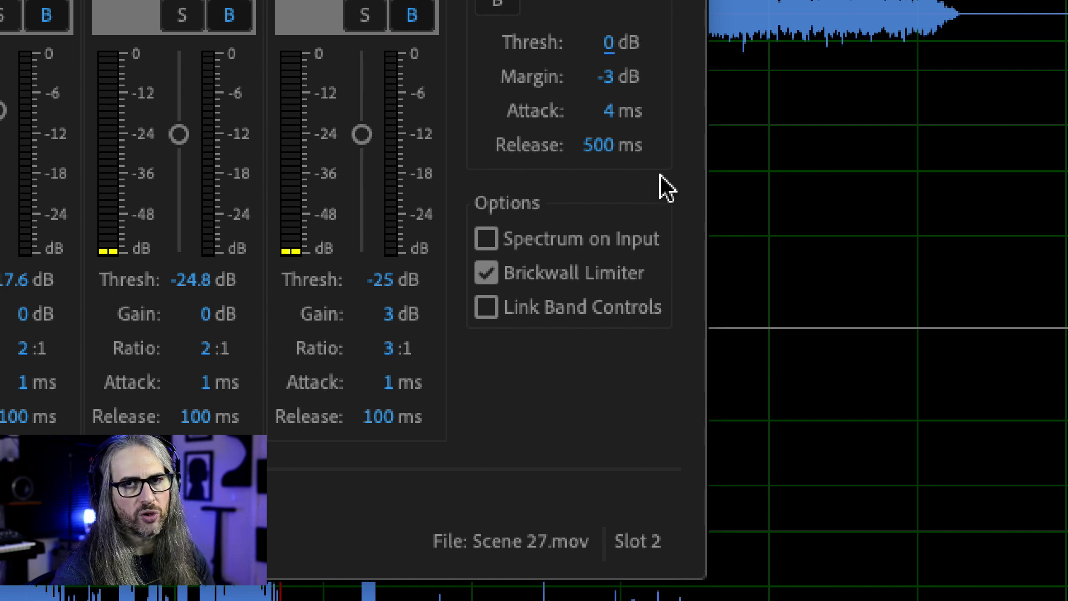
pyautogui.click(610, 83)
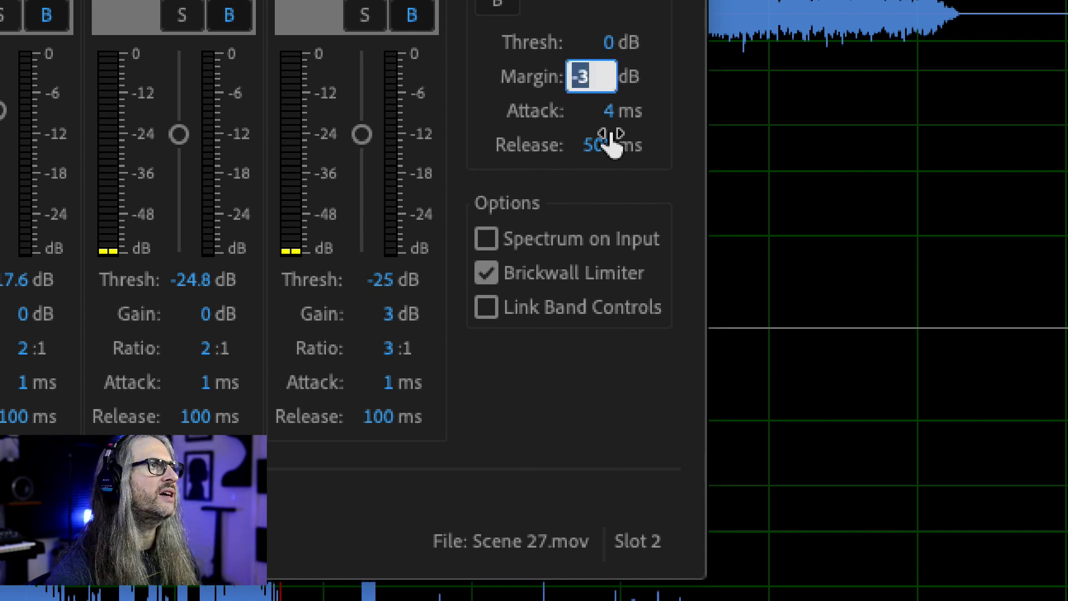
pyautogui.write('-2')
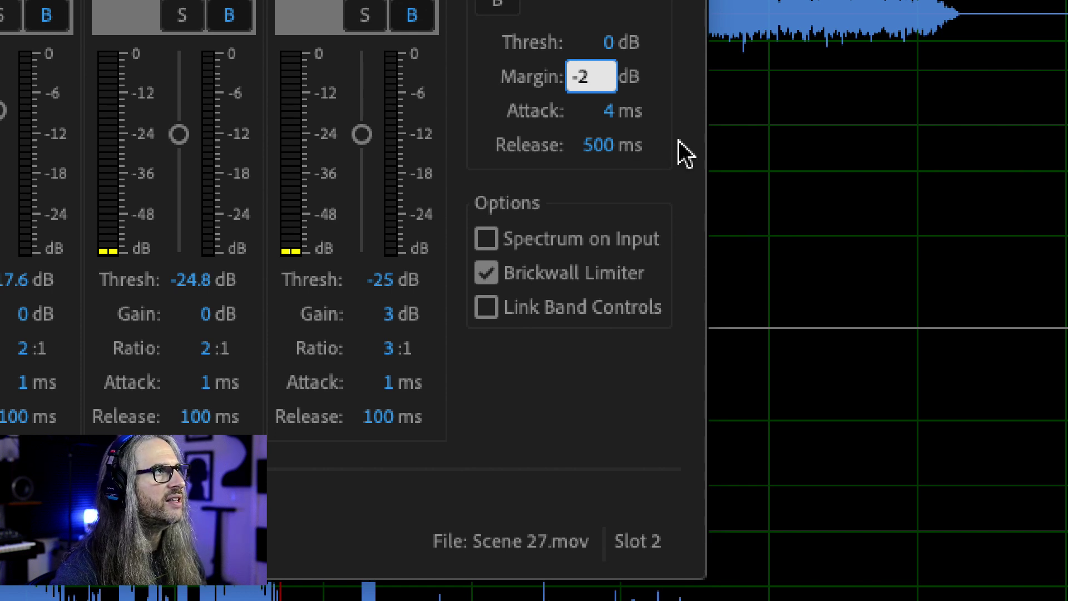
pyautogui.press('Return')
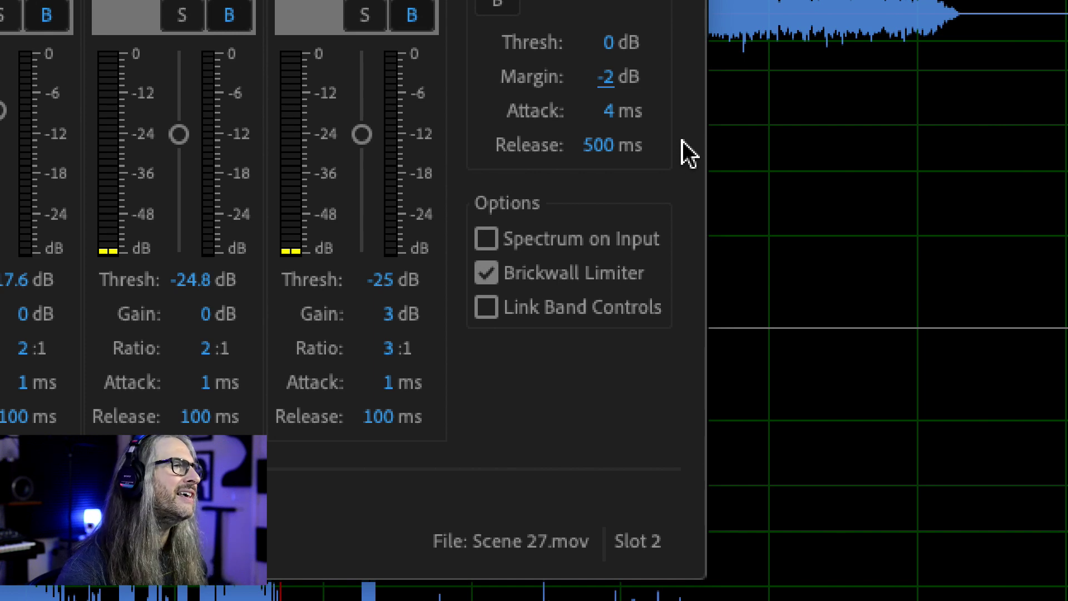
# - Try a limiter margin of -5 dB and return it to -2 dB
pyautogui.moveTo(610, 78); pyautogui.dragTo(428, 82)
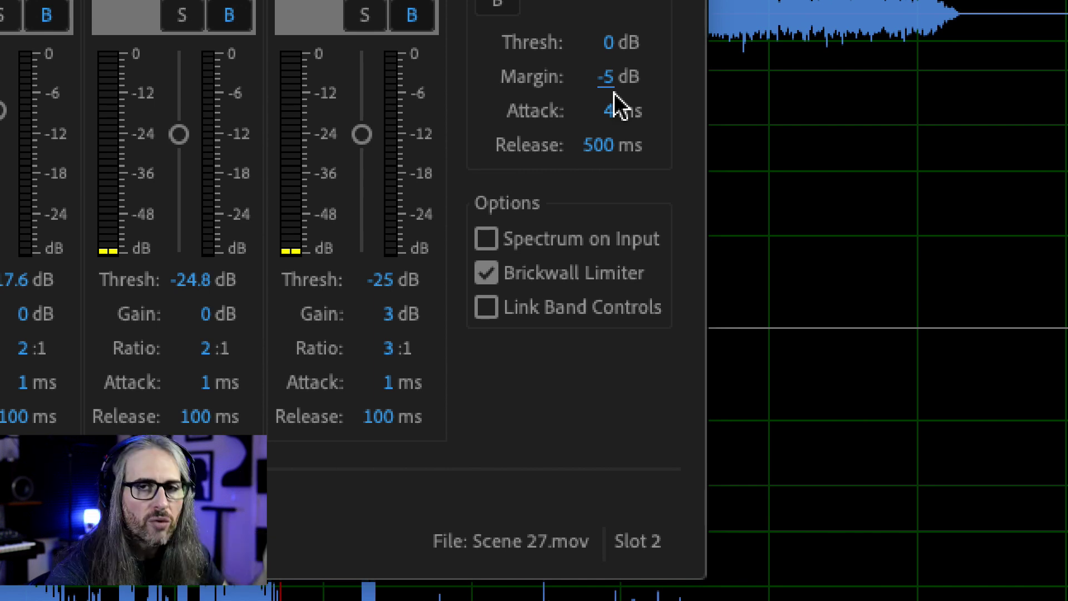
pyautogui.click(608, 78)
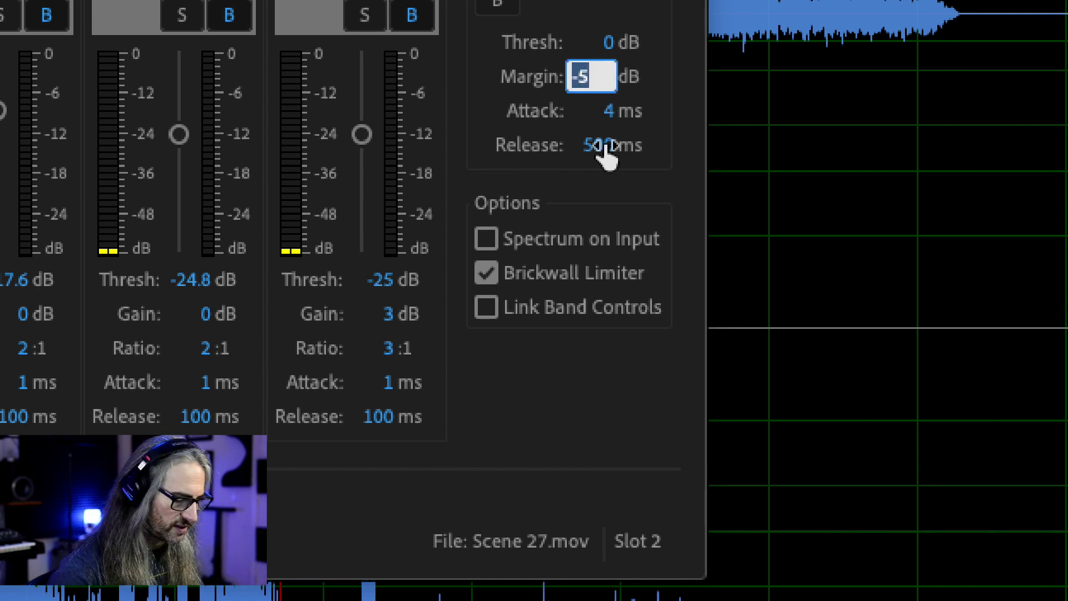
pyautogui.write('-2')
pyautogui.press('Return')
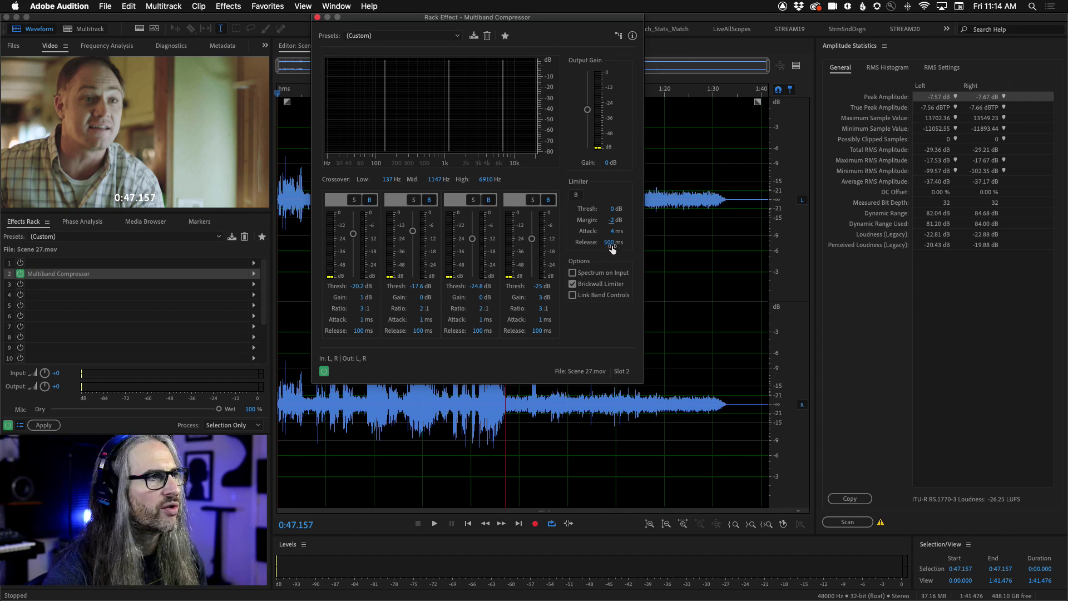
# - Try a limiter release of 150 ms and return it to 500 ms
pyautogui.click(612, 245)
pyautogui.write('15')
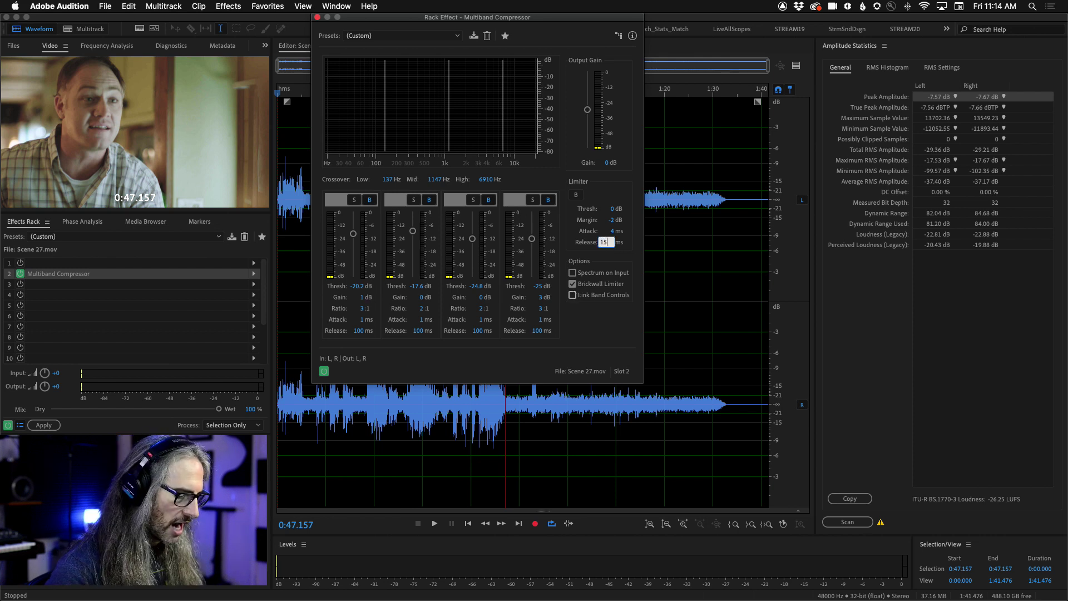
pyautogui.write('0')
pyautogui.press('Return')
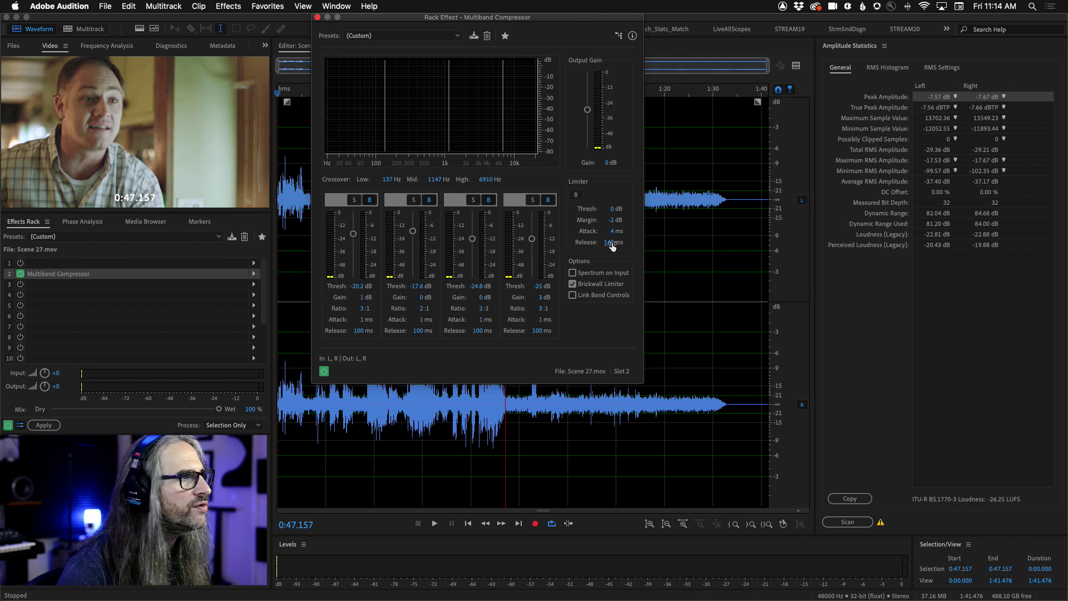
pyautogui.moveTo(610, 243); pyautogui.dragTo(693, 251)
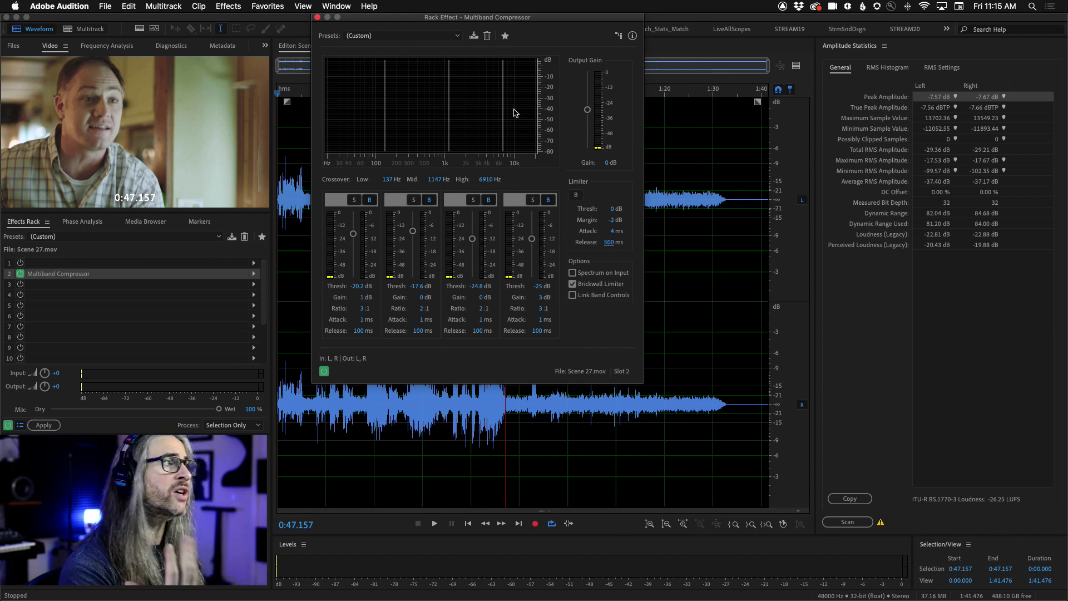
# - Move the Multiband Compressor window off the Amplitude Statistics and scan the whole file
pyautogui.moveTo(454, 21); pyautogui.dragTo(684, 31)
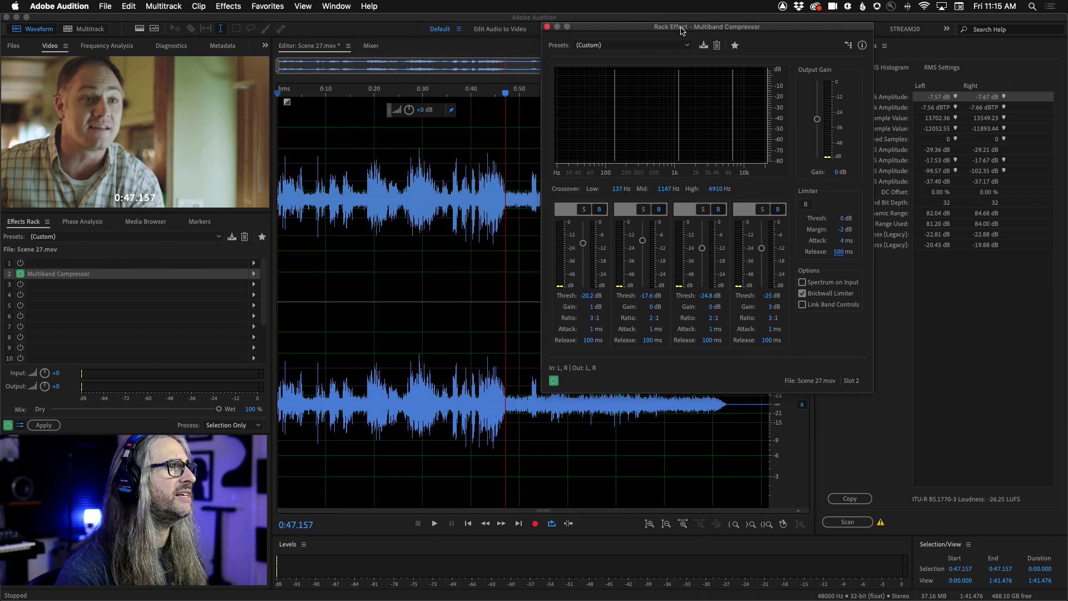
pyautogui.moveTo(505, 92); pyautogui.dragTo(277, 92)
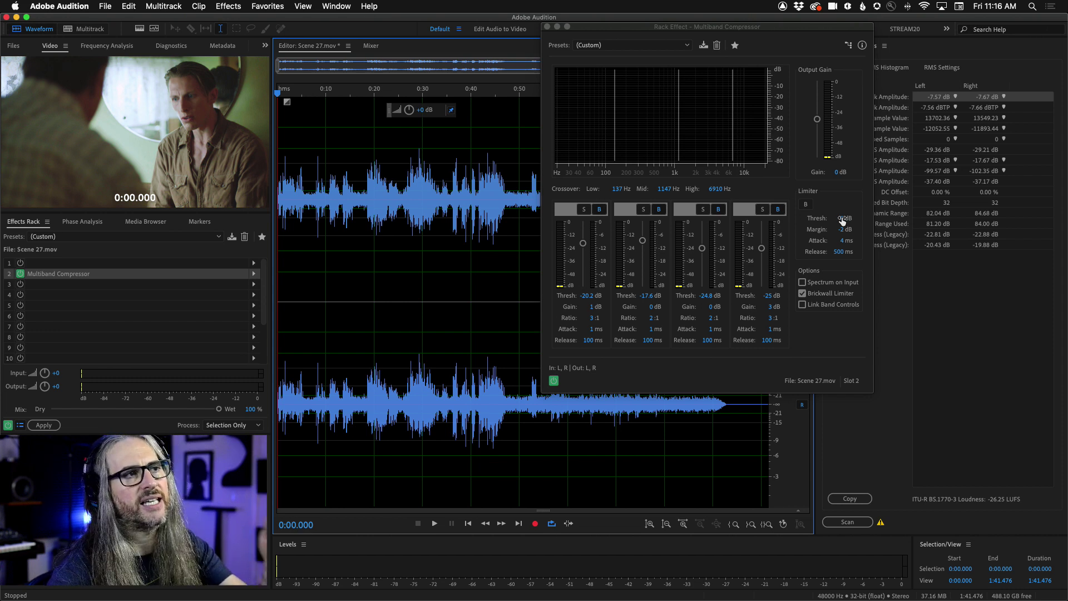
pyautogui.click(458, 353)
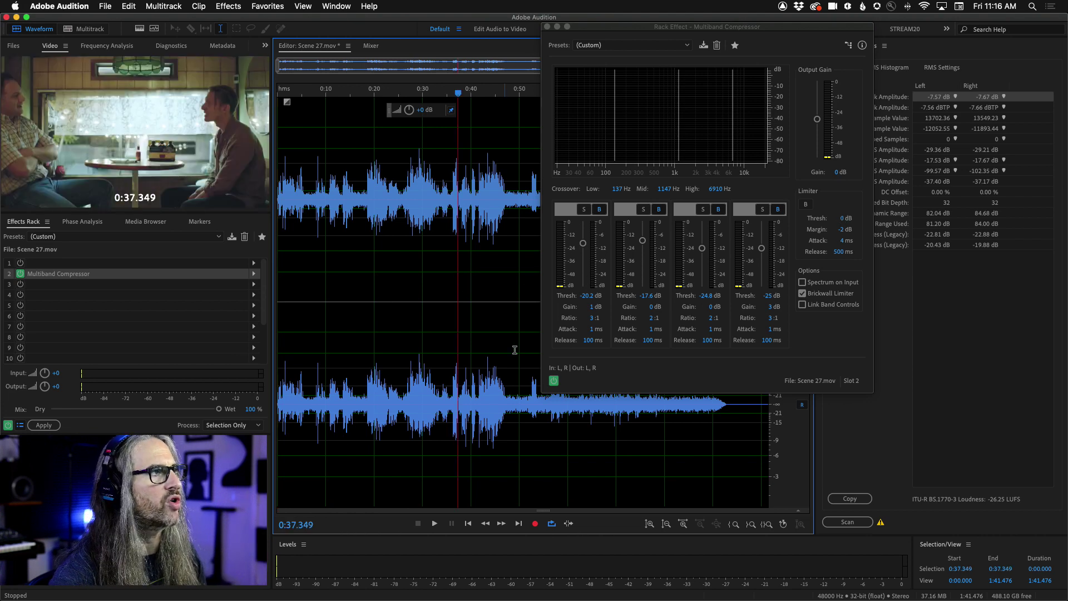
pyautogui.moveTo(615, 32); pyautogui.dragTo(520, 35)
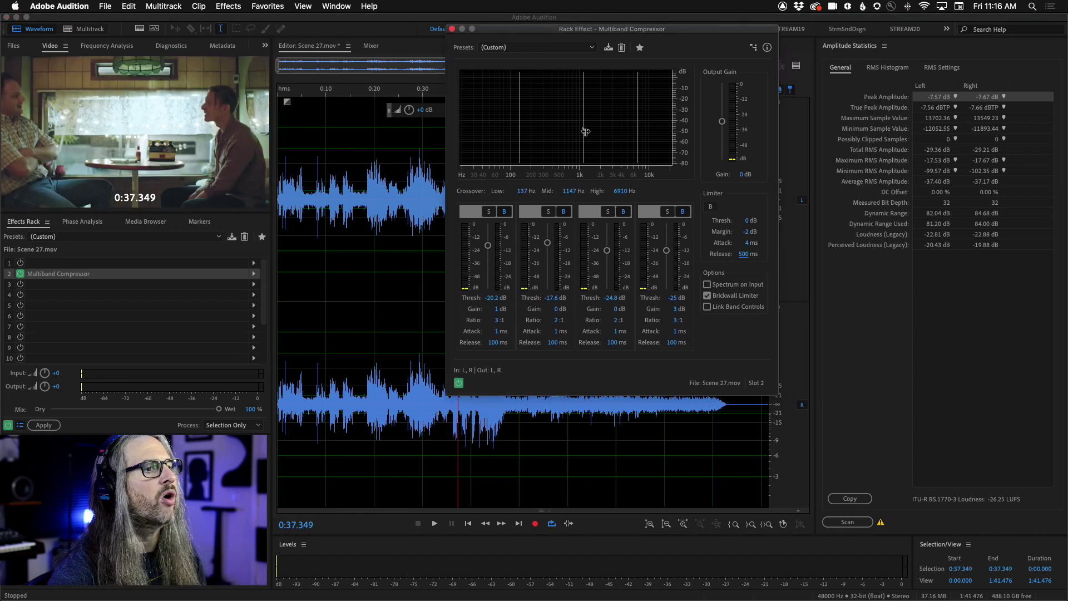
pyautogui.click(848, 522)
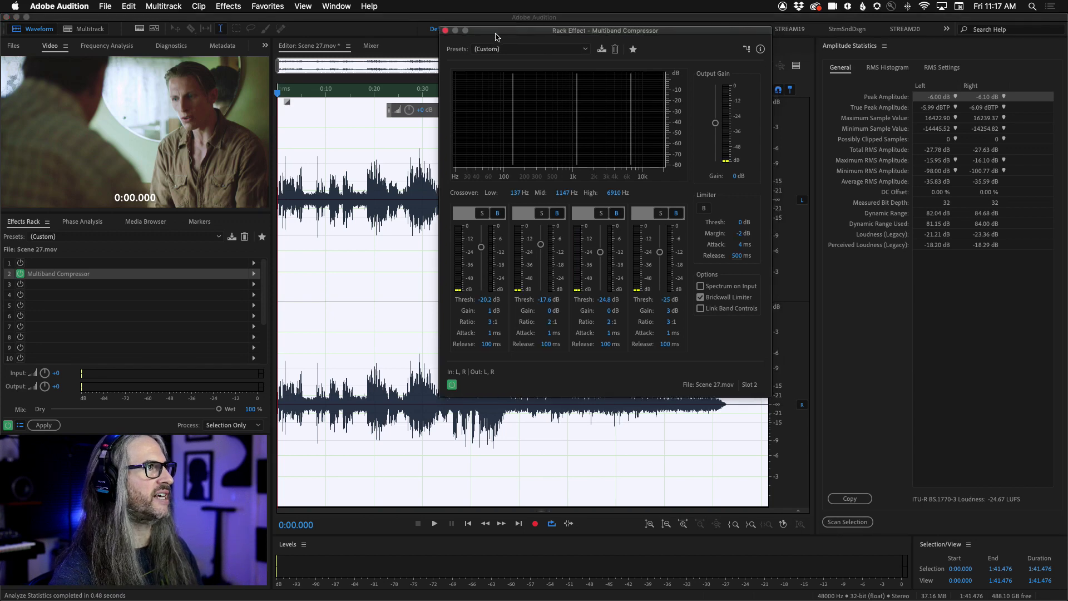
# - Play the file from the start, lower the limiter threshold to -12.1 dB while listening, and close the effect after stopping
pyautogui.moveTo(534, 29); pyautogui.dragTo(488, 33)
pyautogui.press('space')
pyautogui.moveTo(702, 224); pyautogui.dragTo(683, 224)
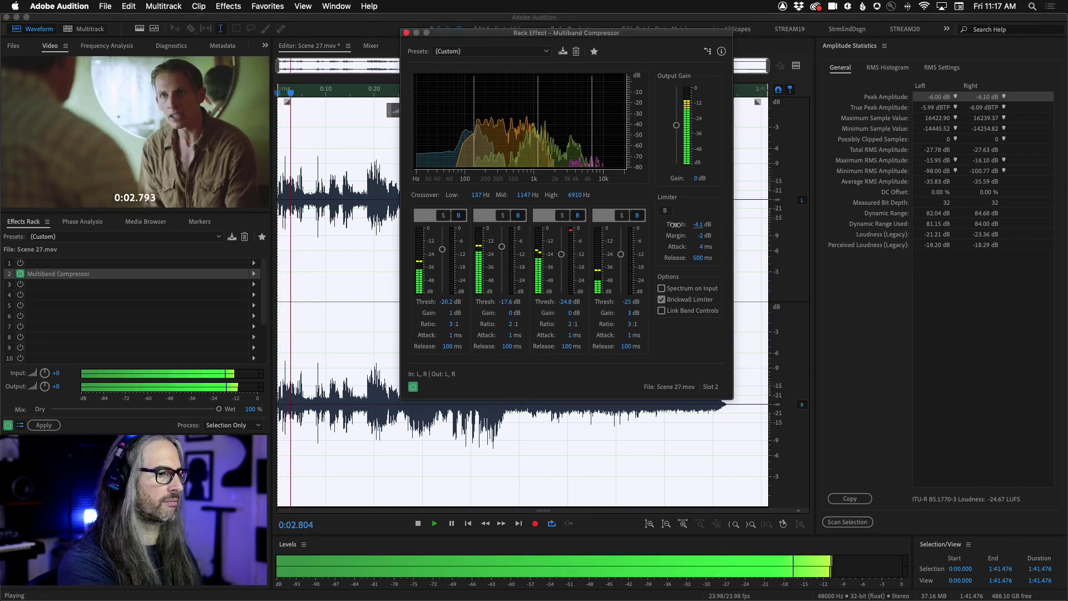
pyautogui.moveTo(680, 224)
pyautogui.mouseDown()
pyautogui.moveTo(637, 222)
pyautogui.moveTo(688, 224)
pyautogui.moveTo(678, 226)
pyautogui.mouseUp()
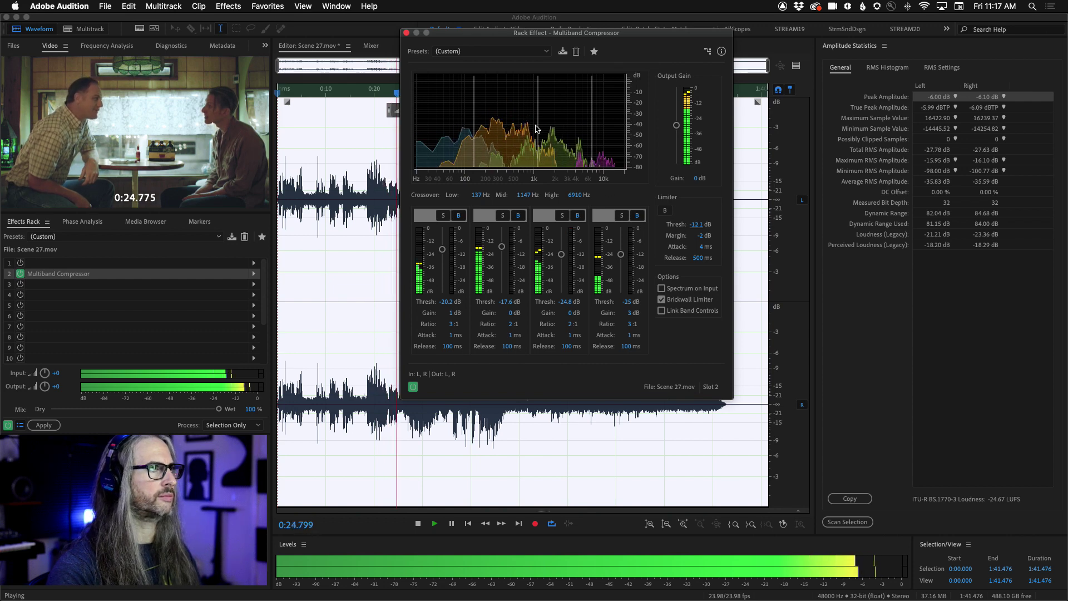
pyautogui.moveTo(508, 35); pyautogui.dragTo(540, 57)
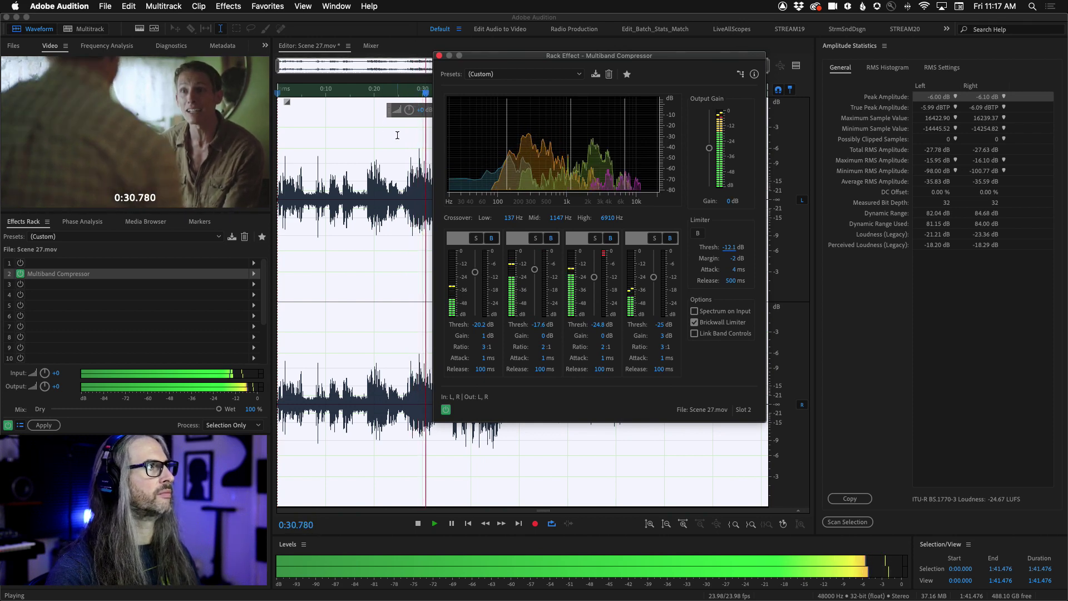
pyautogui.press('space')
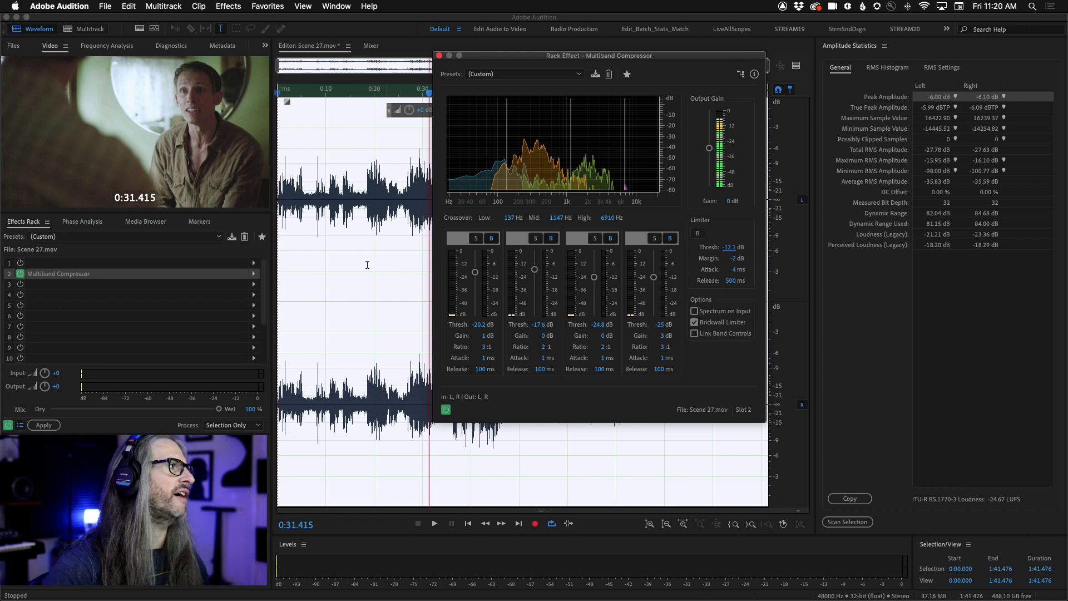
pyautogui.moveTo(726, 250); pyautogui.dragTo(726, 250)
pyautogui.click(439, 56)
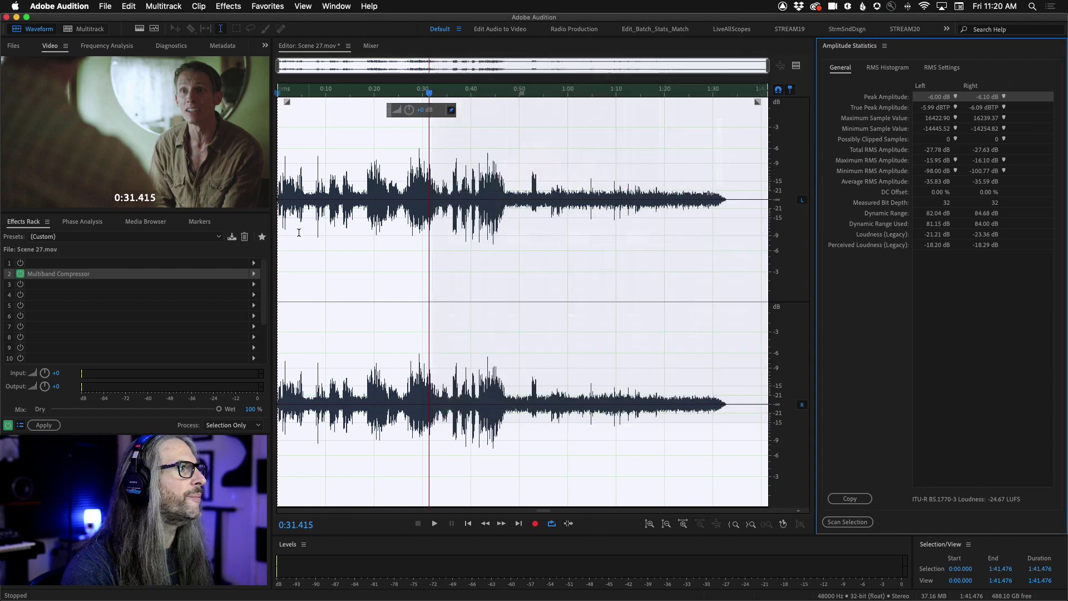
# - Add a Parametric Equalizer in slot 1 of the Effects Rack and load its Full Reset preset
pyautogui.click(254, 263)
pyautogui.moveTo(324, 323)
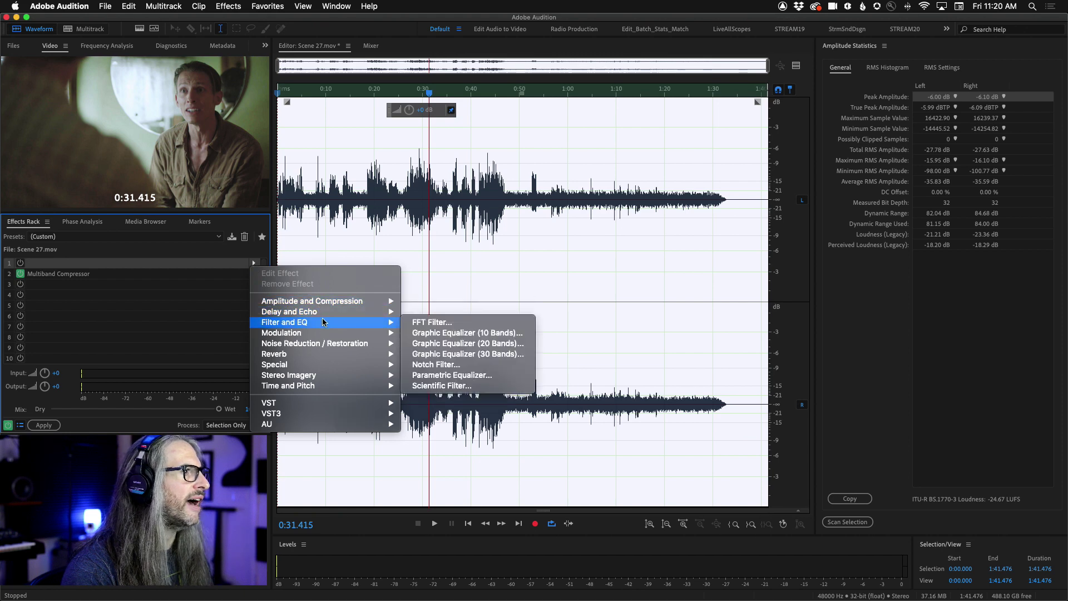
pyautogui.click(495, 380)
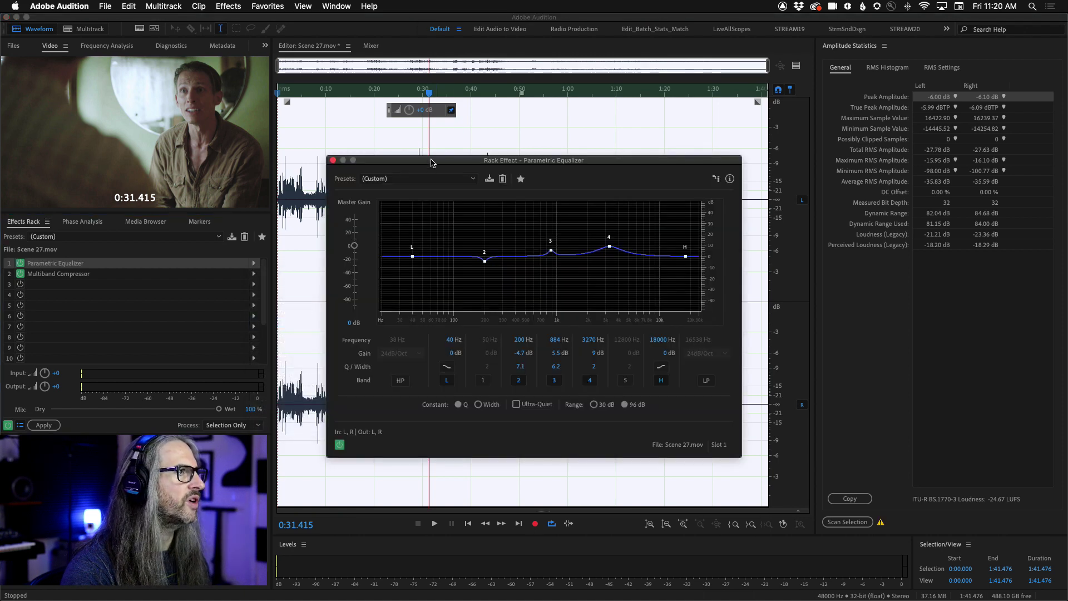
pyautogui.click(423, 179)
pyautogui.click(428, 284)
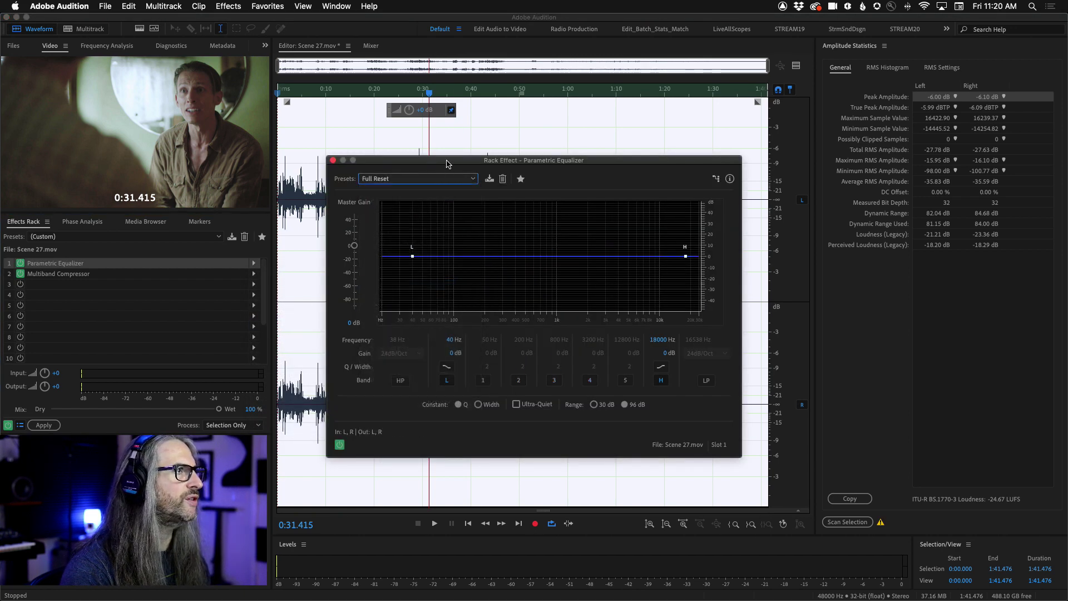
# - Enable band 4 of the Parametric Equalizer at 3200 Hz and set its Q to 4
pyautogui.moveTo(447, 162); pyautogui.dragTo(401, 191)
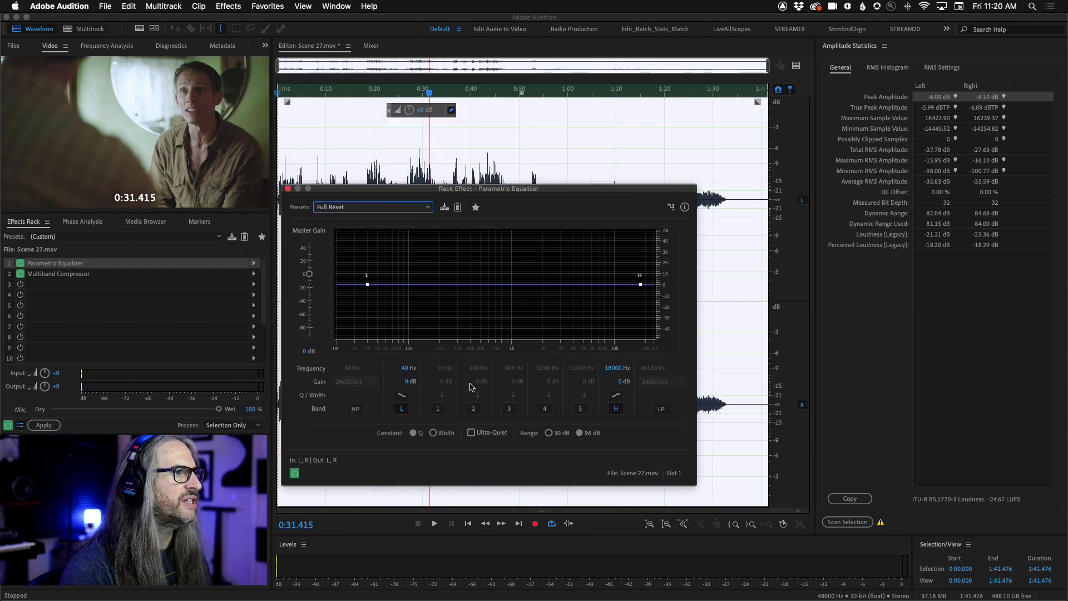
pyautogui.click(545, 409)
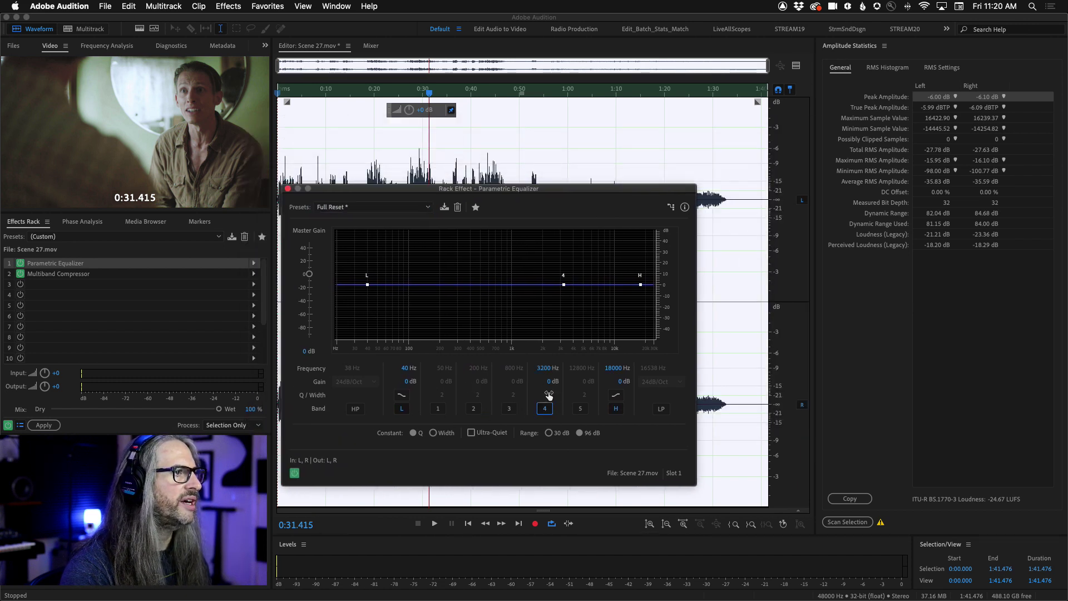
pyautogui.moveTo(549, 397); pyautogui.dragTo(564, 396)
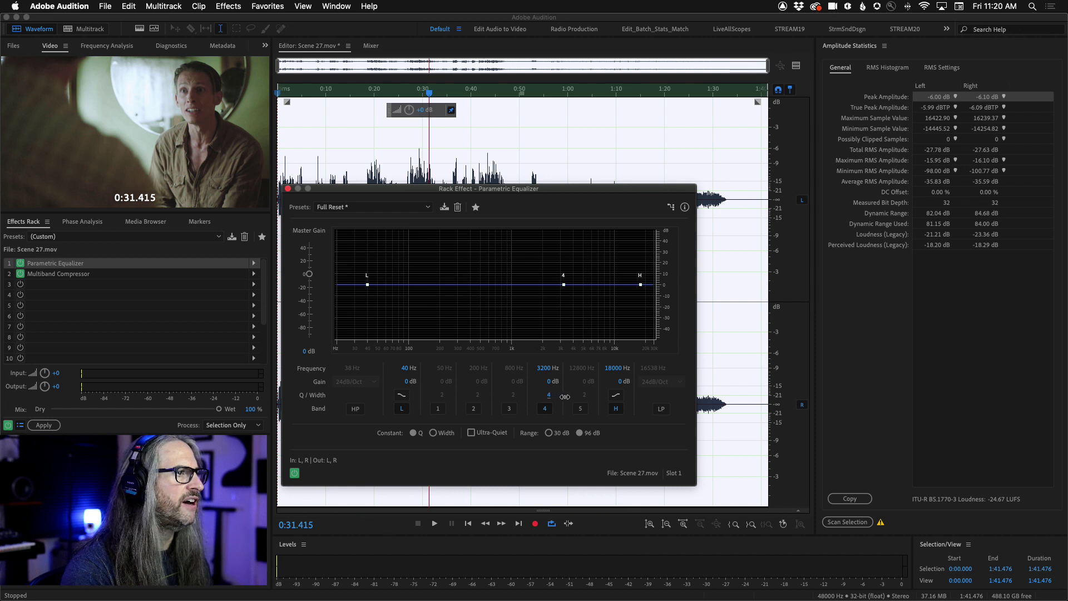
# - Move the equalizer window off the waveform's loud passage and select the audio from about 0:24.9 to 0:34.6
pyautogui.moveTo(488, 195); pyautogui.dragTo(508, 182)
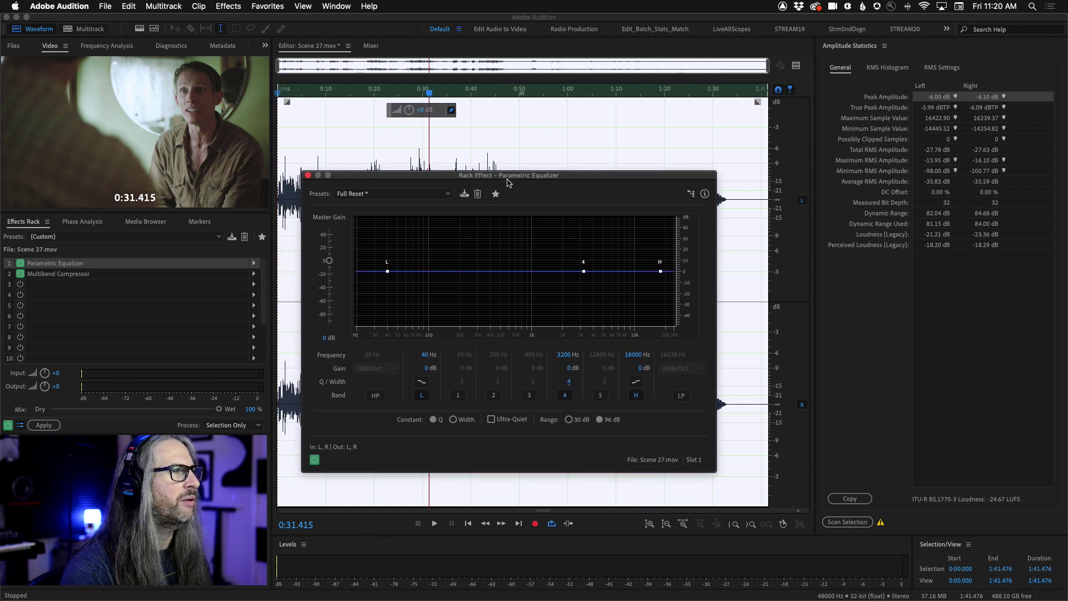
pyautogui.moveTo(503, 177); pyautogui.dragTo(668, 199)
pyautogui.click(401, 176)
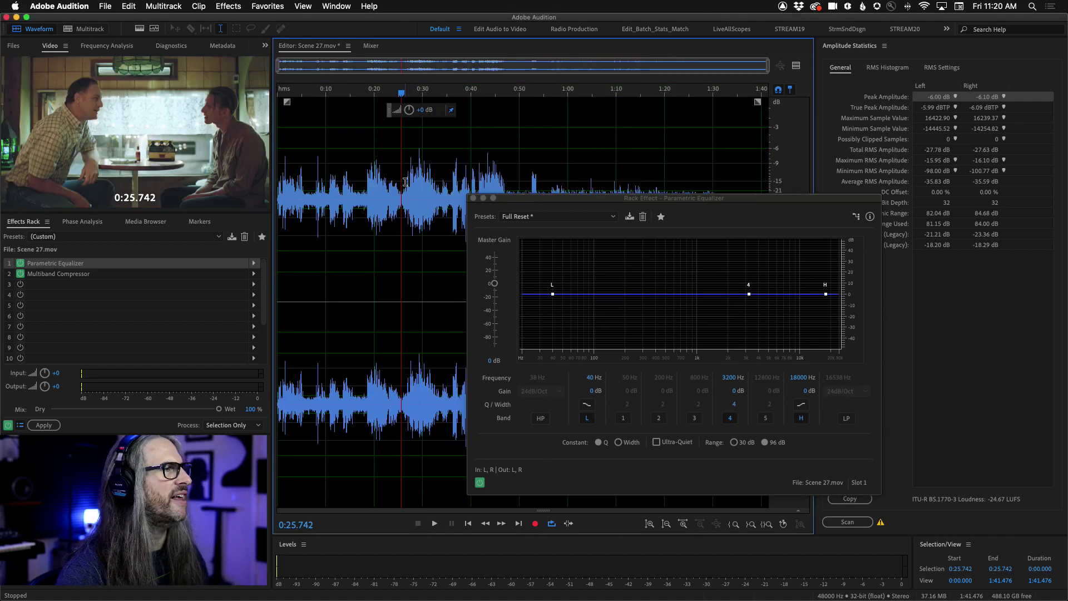
pyautogui.moveTo(398, 177); pyautogui.dragTo(445, 199)
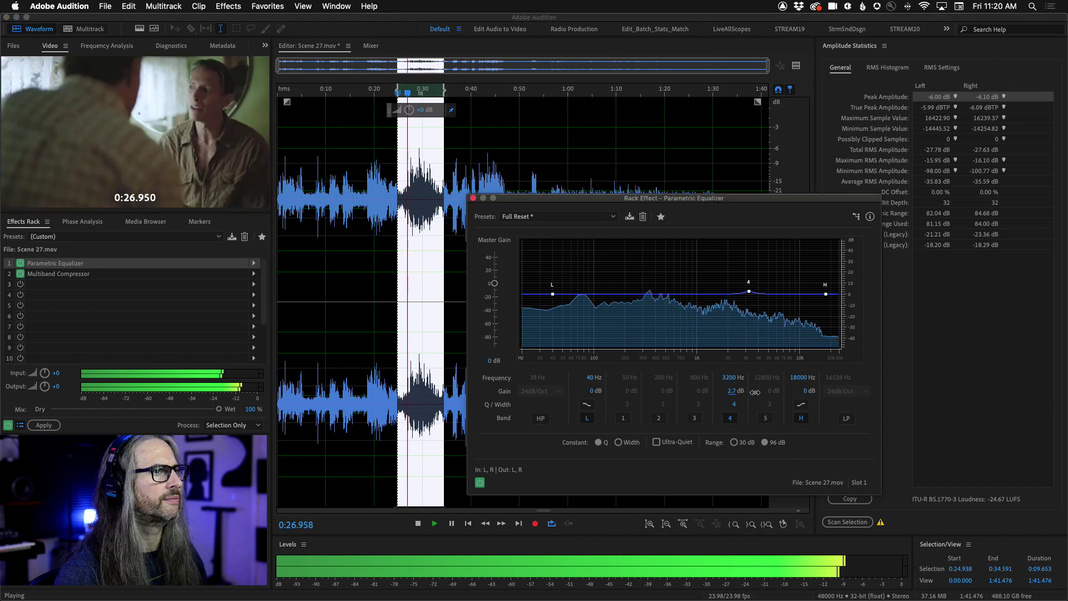
# - While playing the selection, boost band 4 to 13.8 dB, sweep its frequency to 2561 Hz, and cut its gain to -3 dB
pyautogui.moveTo(734, 394); pyautogui.dragTo(816, 392)
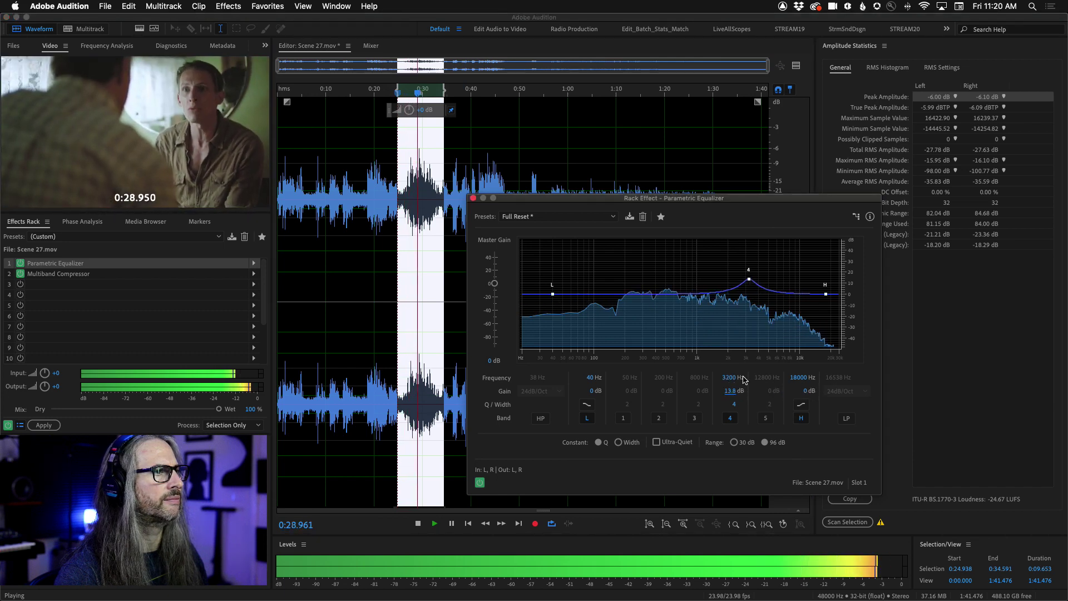
pyautogui.moveTo(730, 378); pyautogui.dragTo(715, 378)
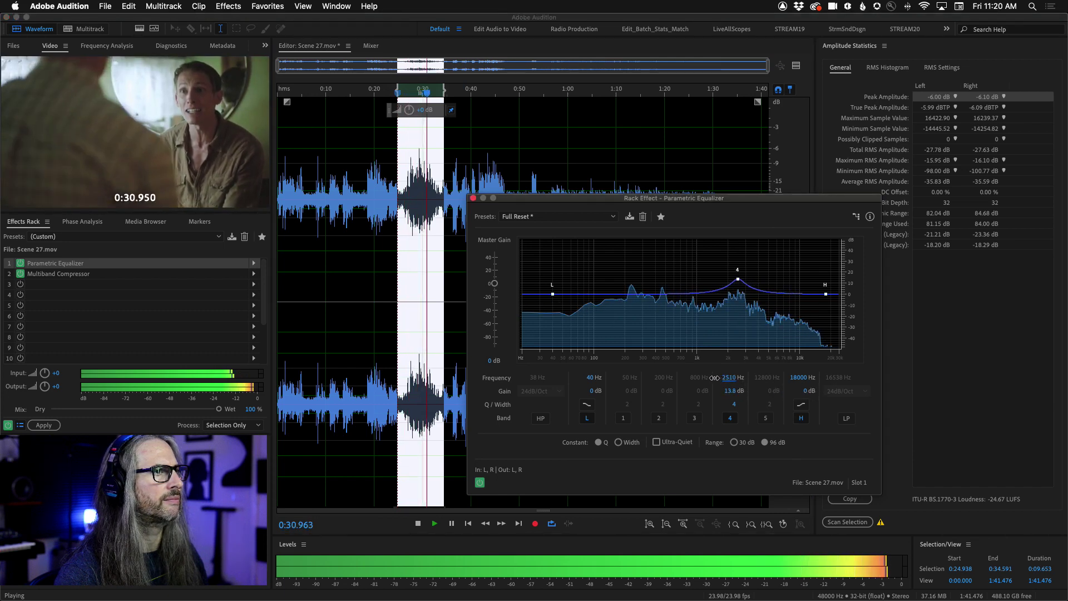
pyautogui.press('space')
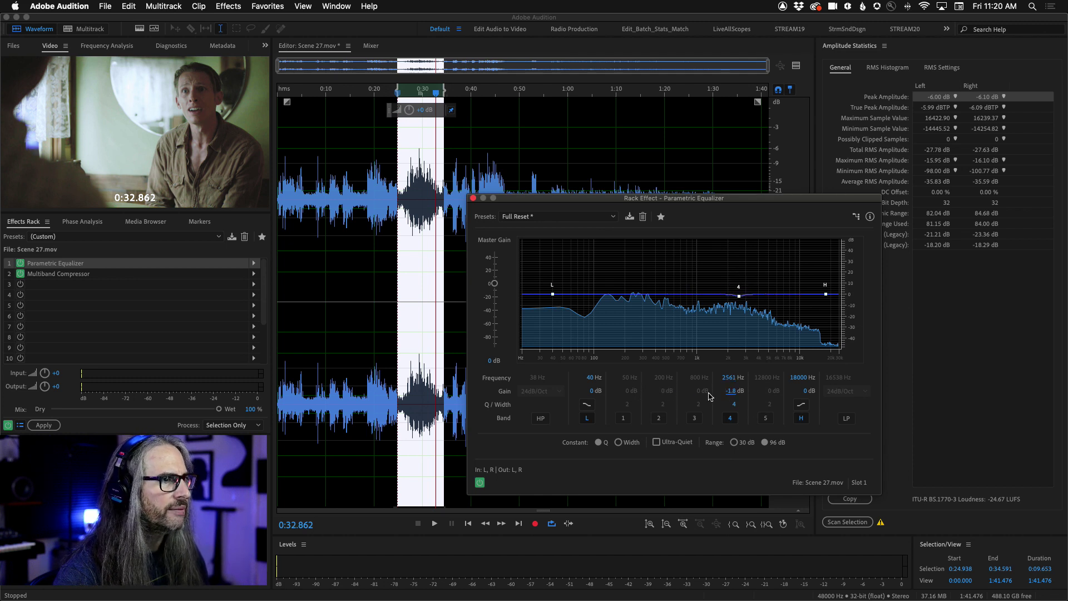
pyautogui.moveTo(709, 396); pyautogui.dragTo(702, 397)
pyautogui.press('space')
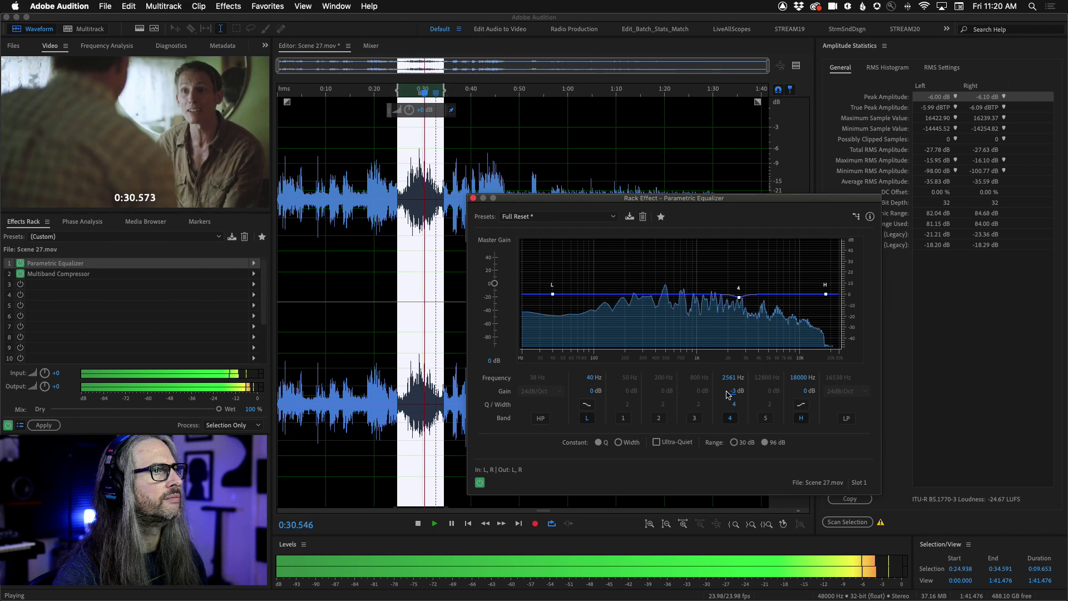
# - Compare the passage with the equalizer bypassed and active, and set band 4's gain to -3.5 dB
pyautogui.click(416, 220)
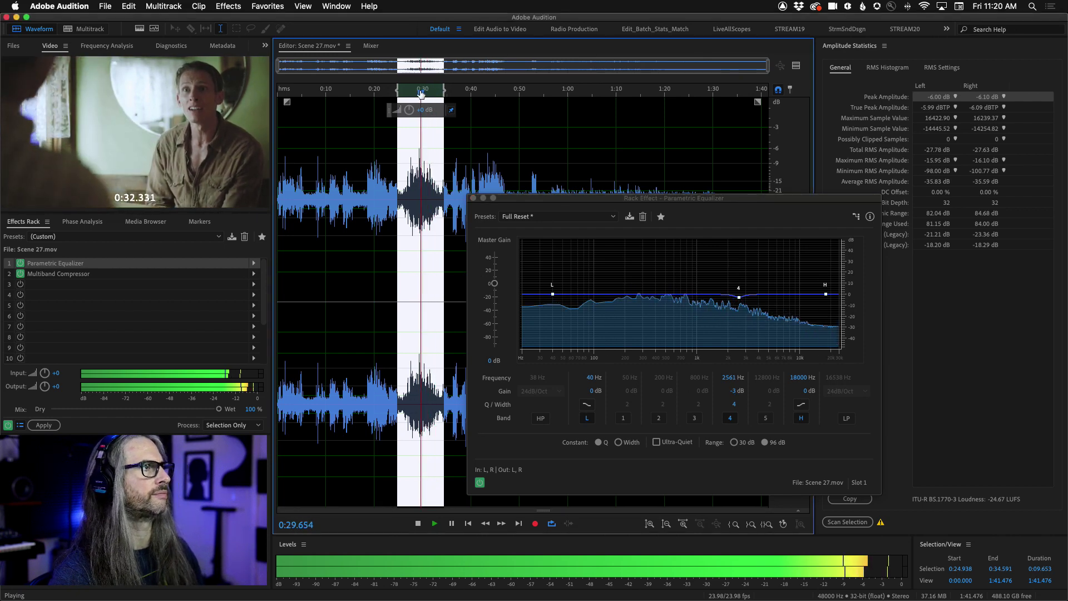
pyautogui.click(480, 483)
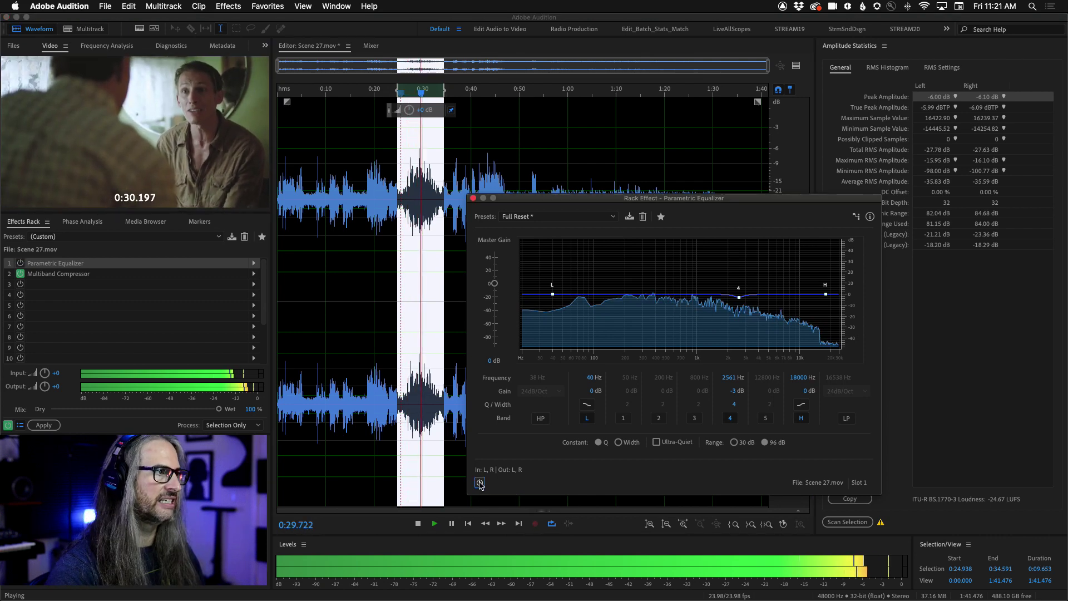
pyautogui.press('space')
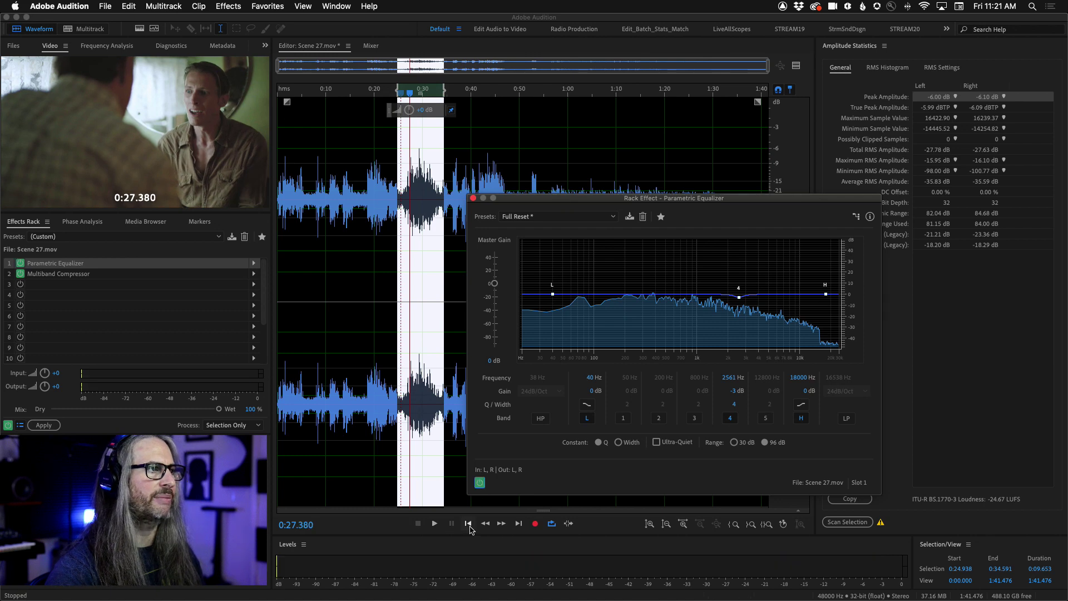
pyautogui.press('space')
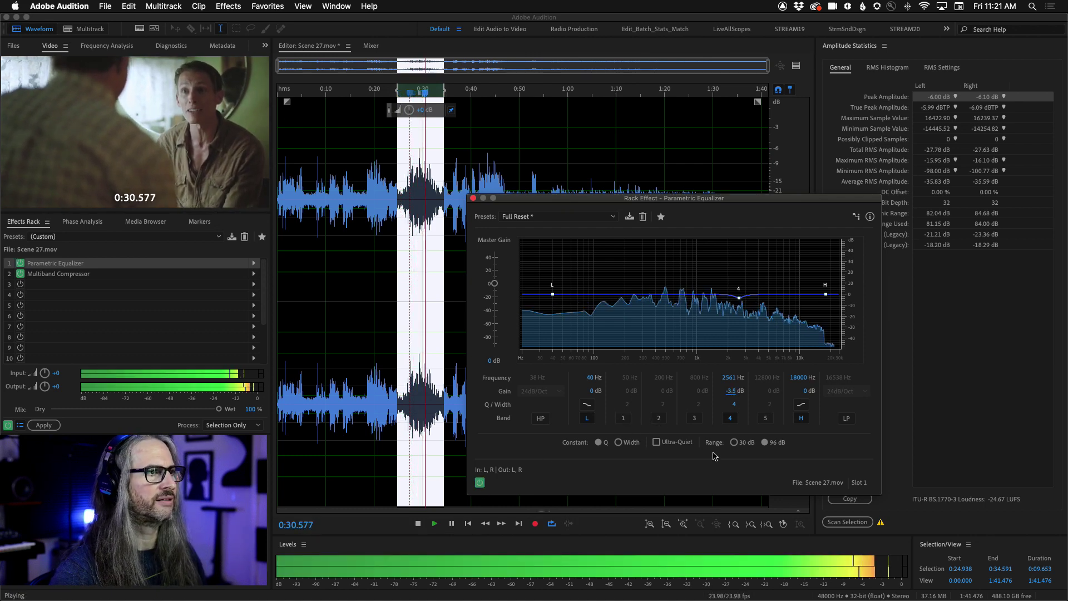
pyautogui.press('space')
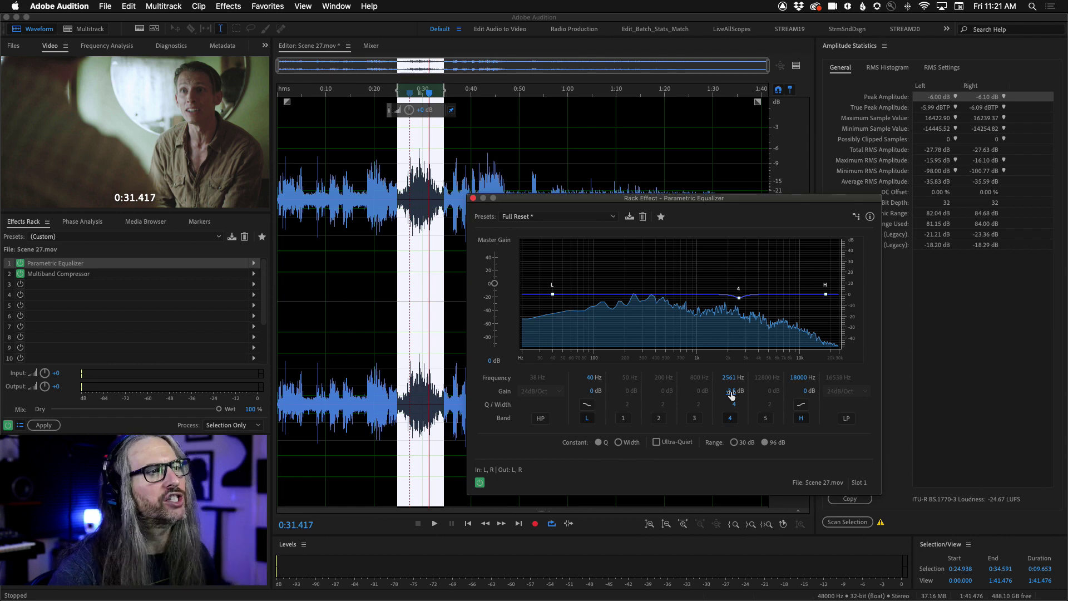
# - Close the Parametric Equalizer and audition the file briefly from about 0:18.6
pyautogui.click(473, 198)
pyautogui.click(367, 214)
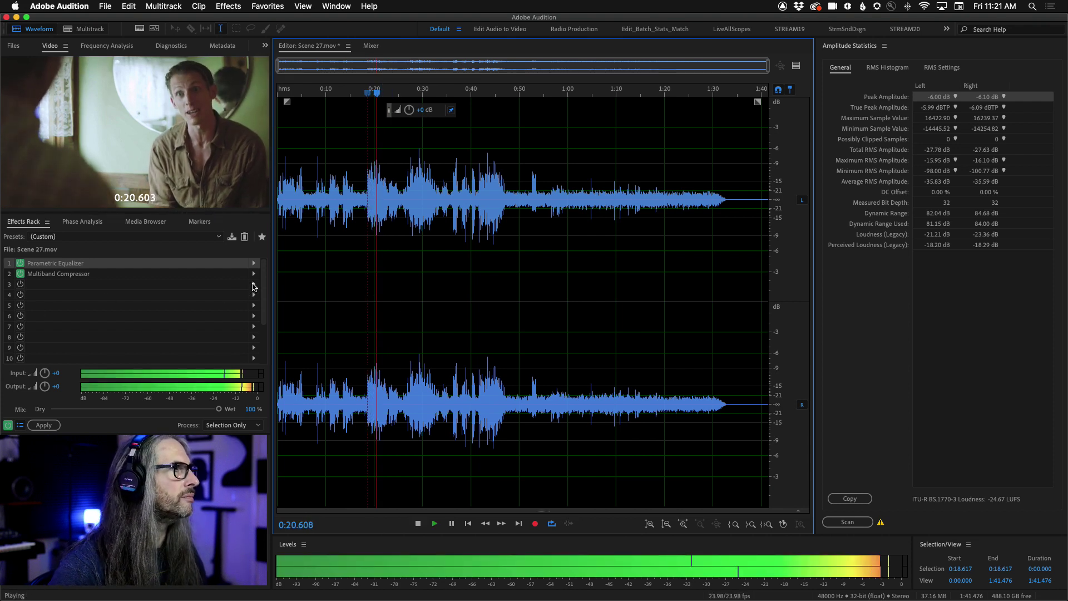
pyautogui.press('space')
# - Add the Waves MannyM EQ Stereo VST3 effect to slot 3 of the Effects Rack
pyautogui.click(253, 285)
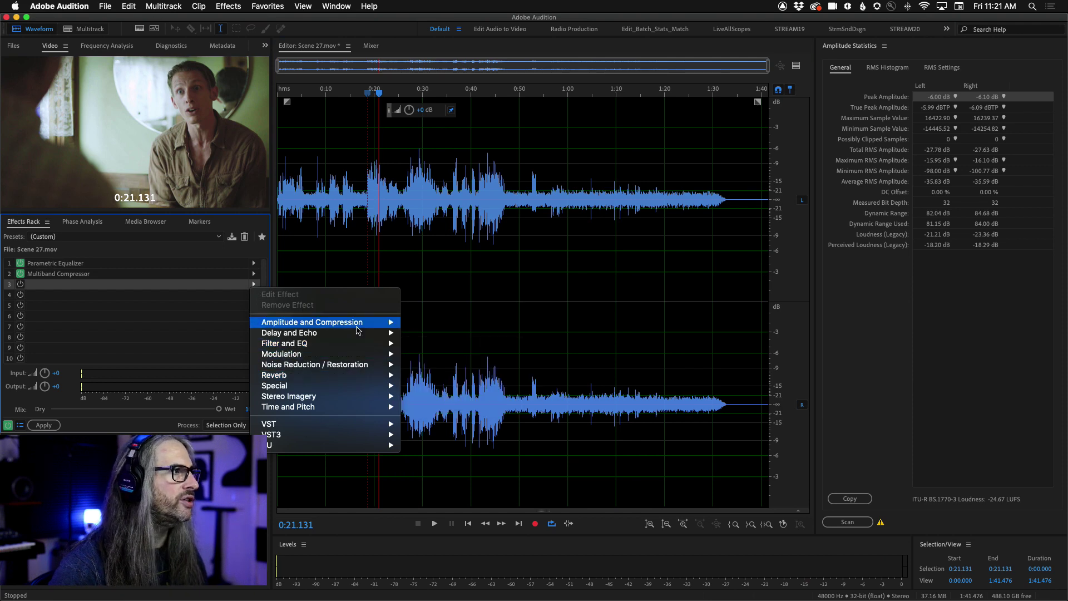
pyautogui.moveTo(359, 346)
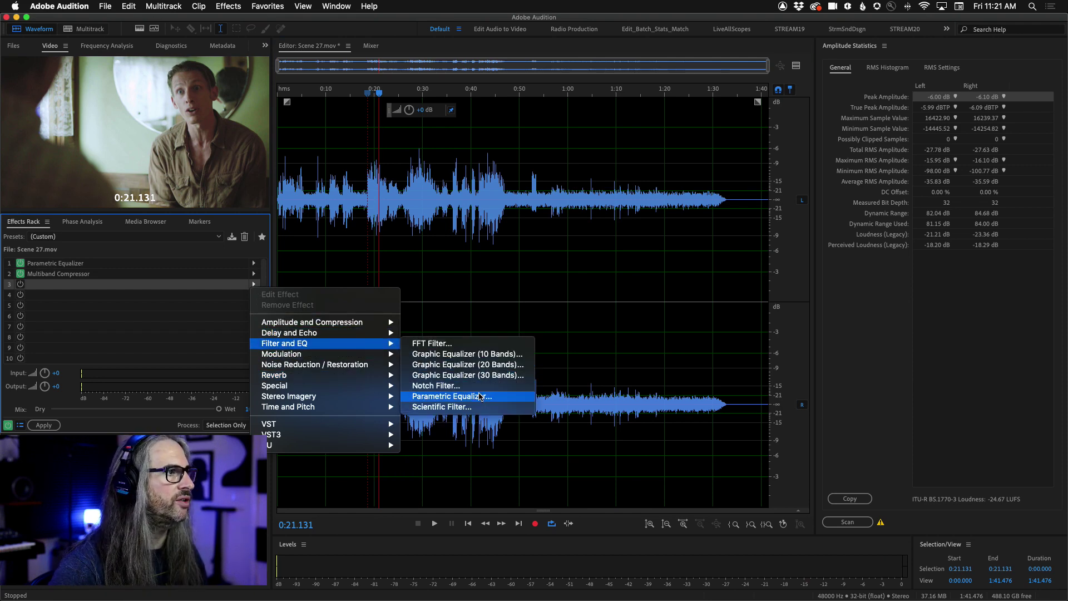
pyautogui.moveTo(276, 434)
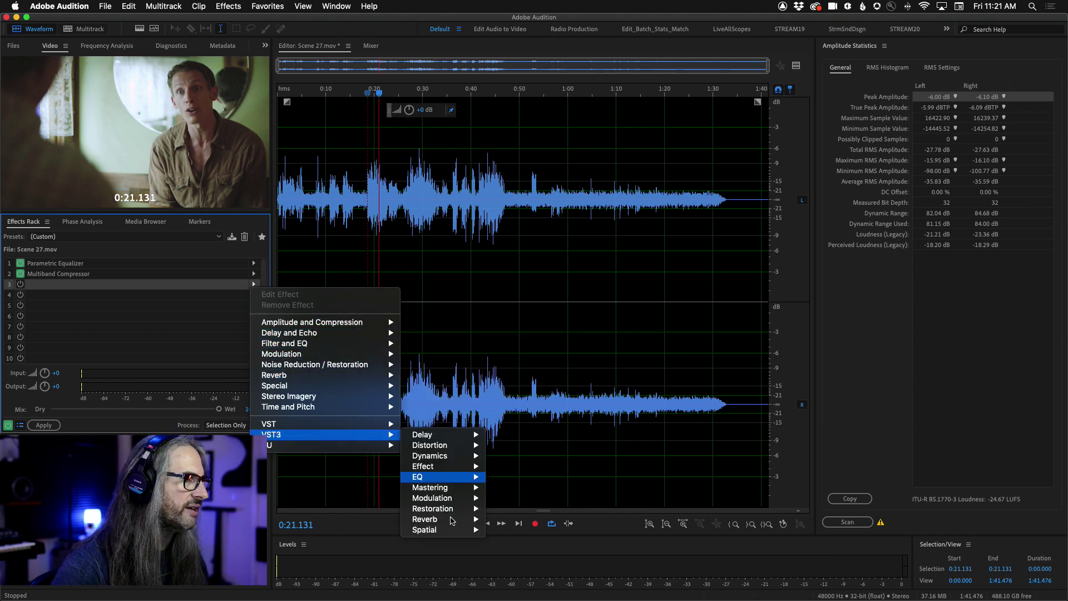
pyautogui.moveTo(454, 464)
pyautogui.moveTo(512, 477)
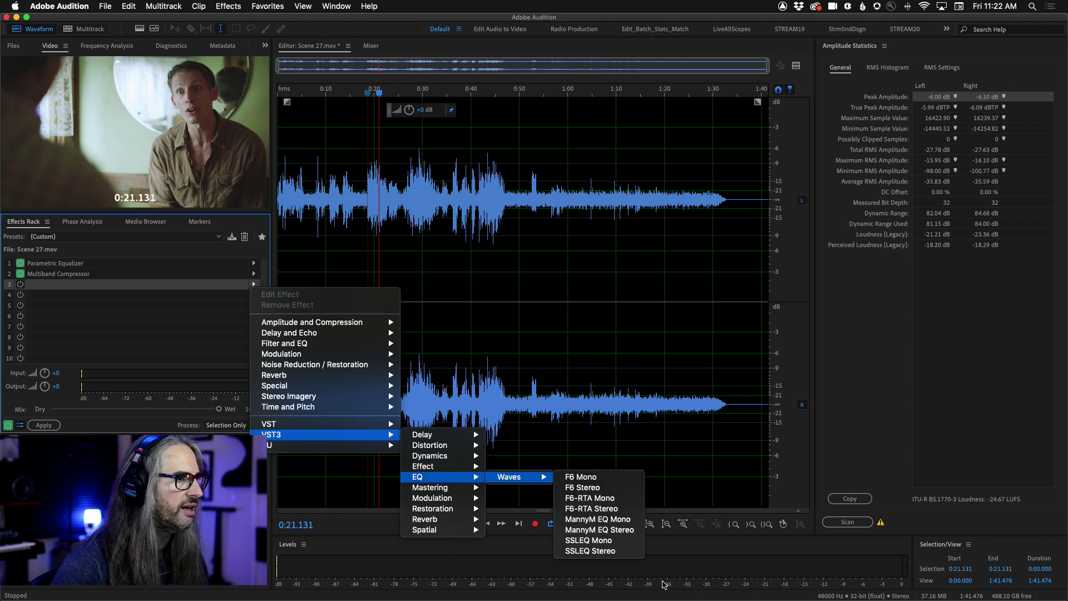
pyautogui.click(623, 530)
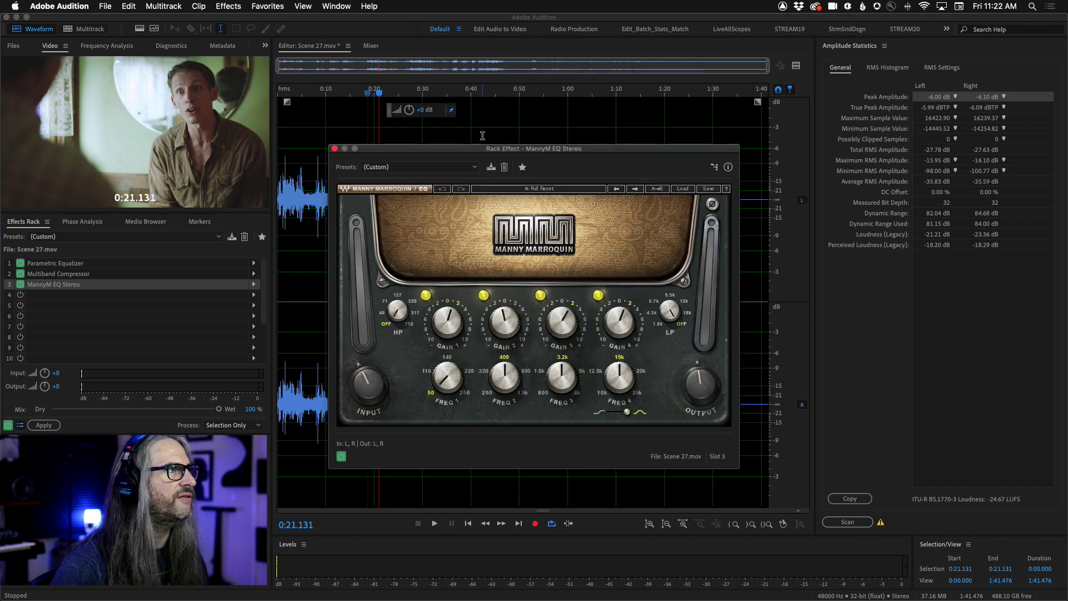
# - Zero the MannyM EQ's gains by loading the Full Reset preset, switching to MM Bass, and loading Full Reset again
pyautogui.moveTo(485, 151); pyautogui.dragTo(480, 115)
pyautogui.click(448, 130)
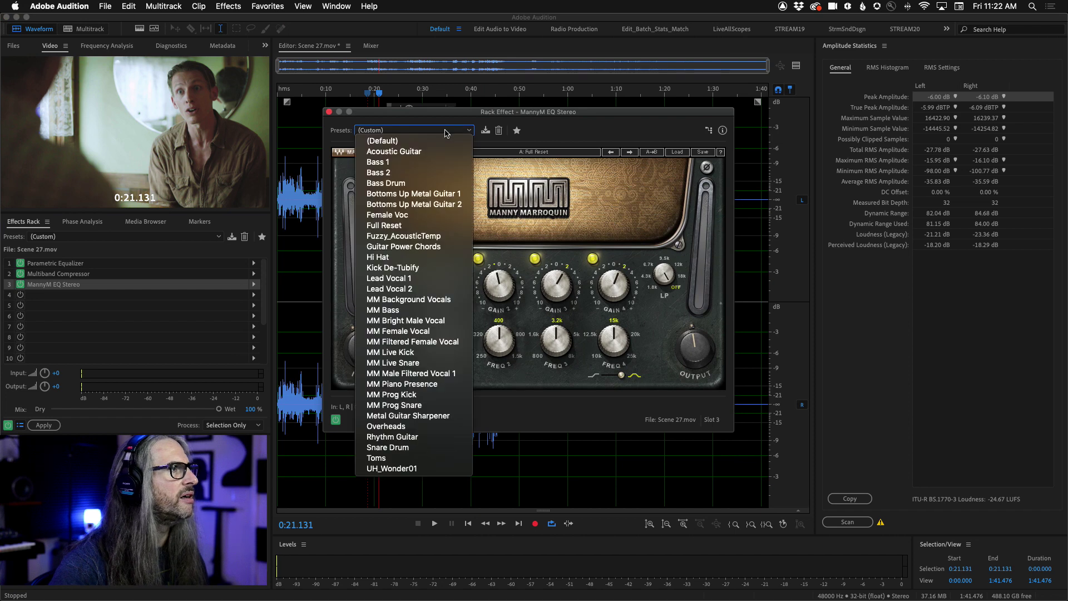
pyautogui.click(407, 226)
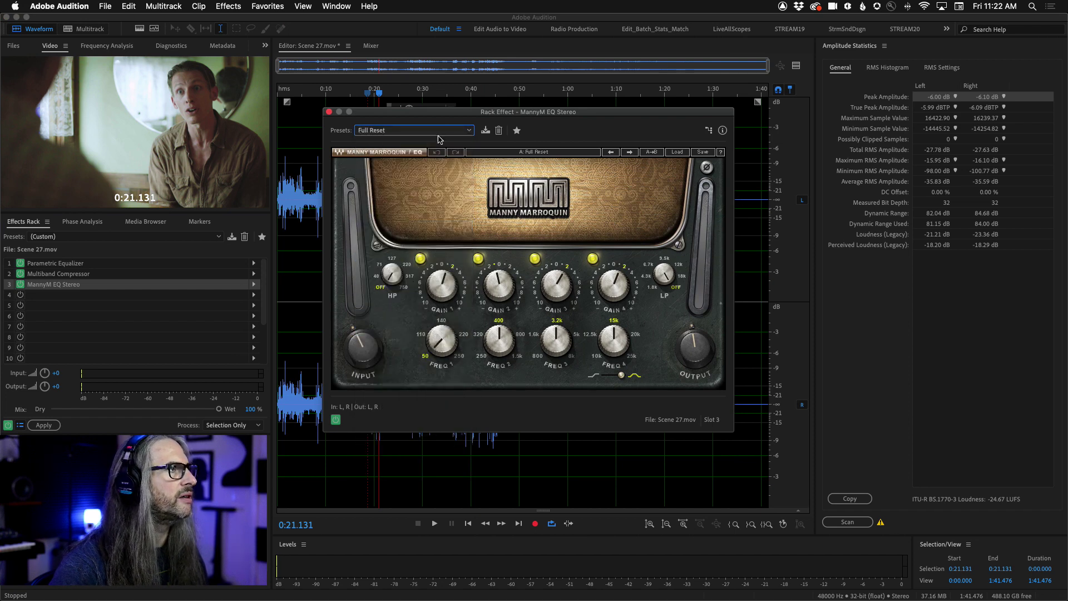
pyautogui.click(407, 131)
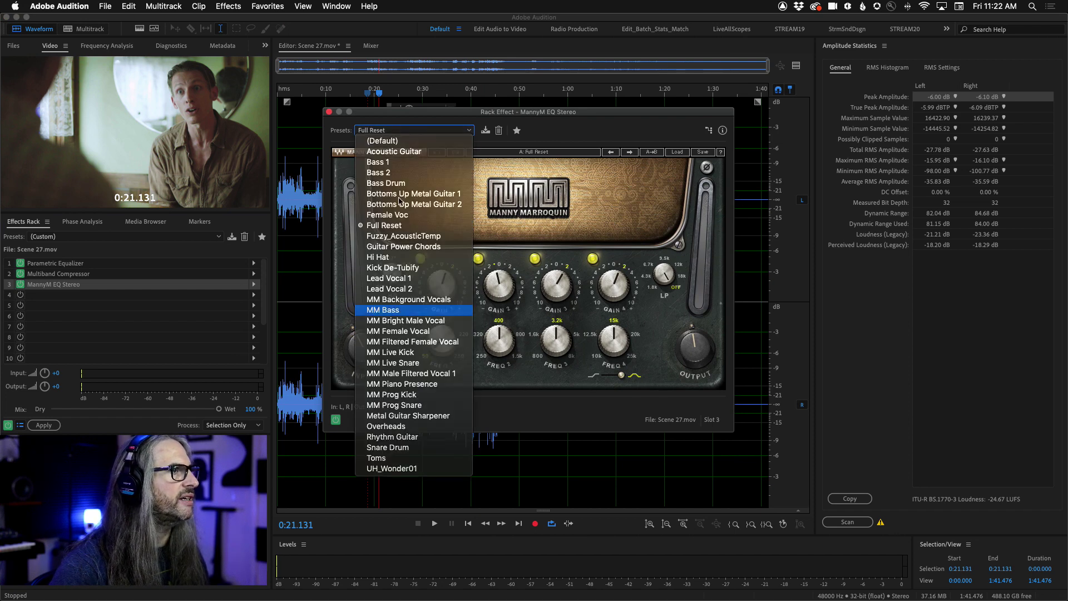
pyautogui.click(396, 310)
pyautogui.click(401, 131)
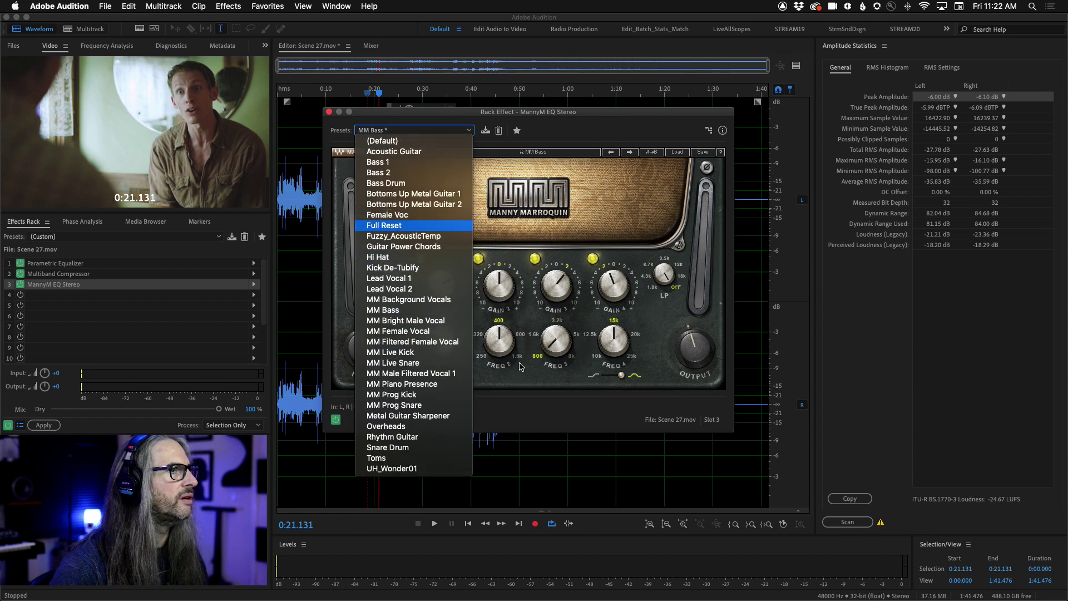
pyautogui.click(415, 228)
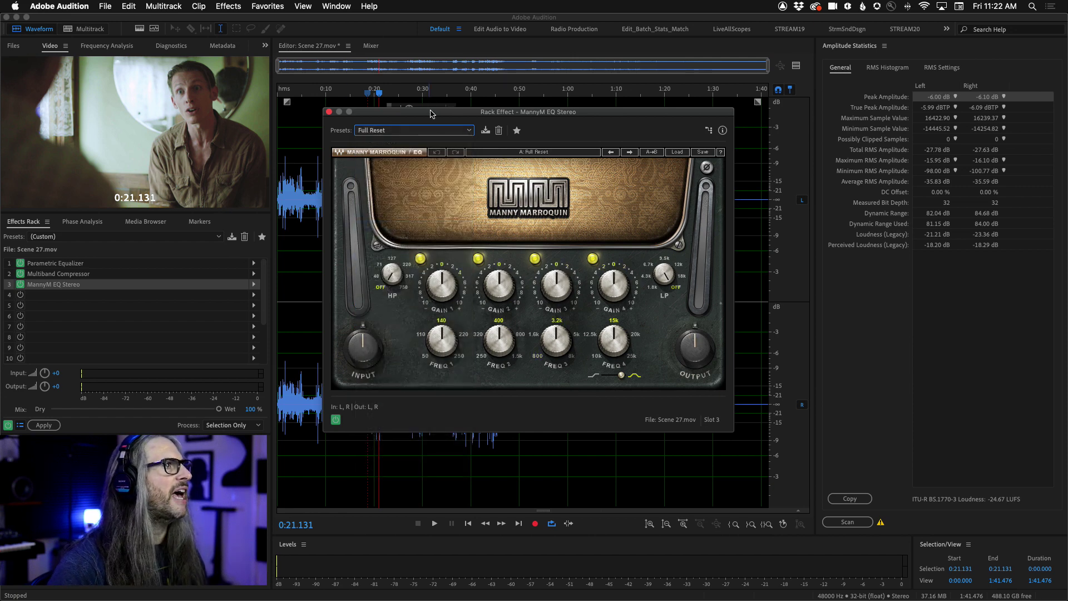
# - During playback, set the MannyM EQ's Gain 1 to 2.4 and its Freq 1 to about 110 Hz
pyautogui.moveTo(432, 113); pyautogui.dragTo(504, 107)
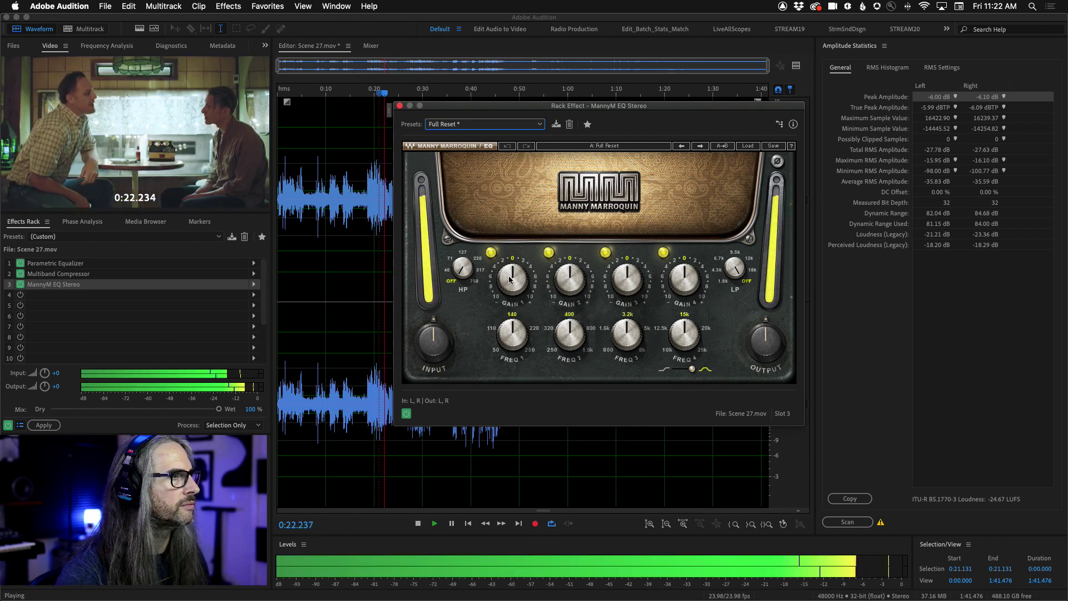
pyautogui.moveTo(511, 280); pyautogui.dragTo(511, 257)
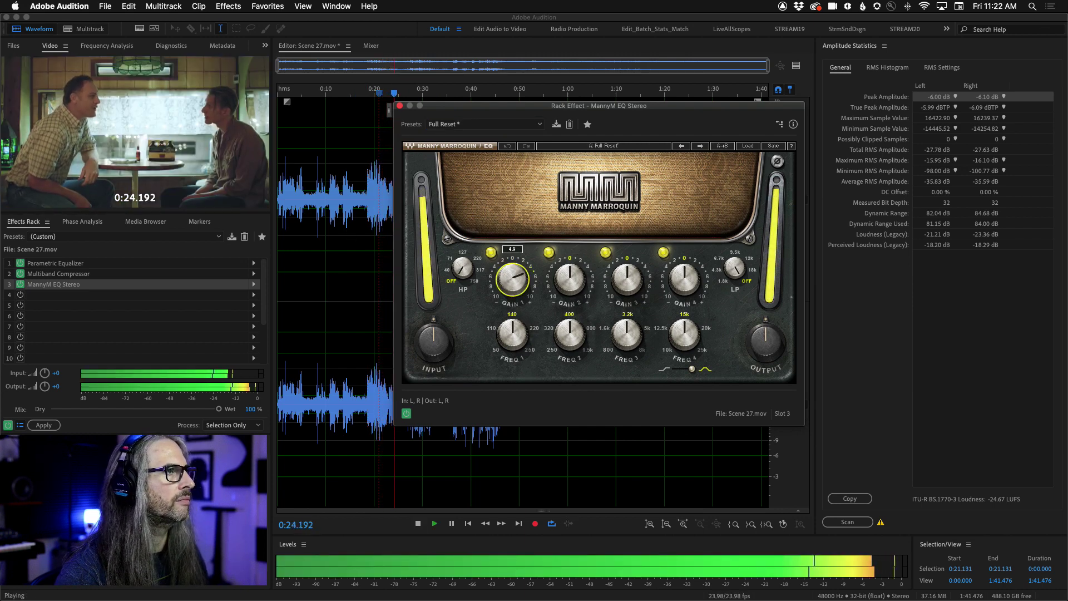
pyautogui.moveTo(507, 334); pyautogui.dragTo(507, 351)
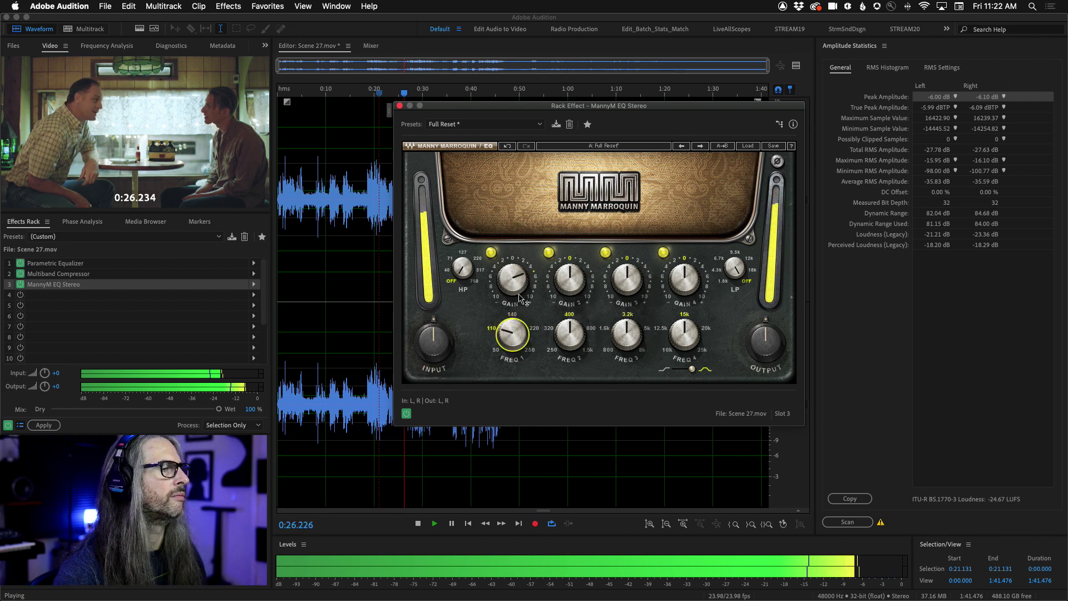
pyautogui.moveTo(512, 280); pyautogui.dragTo(512, 289)
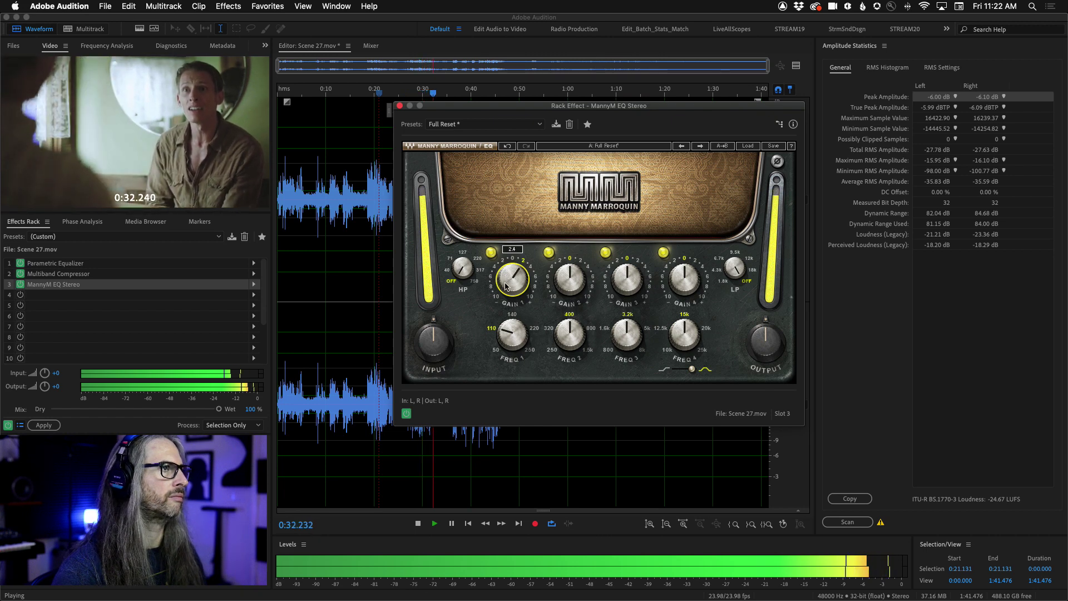
# - Bypass and re-enable the MannyM EQ to compare the sound, and raise Gain 4 slightly above zero
pyautogui.click(406, 414)
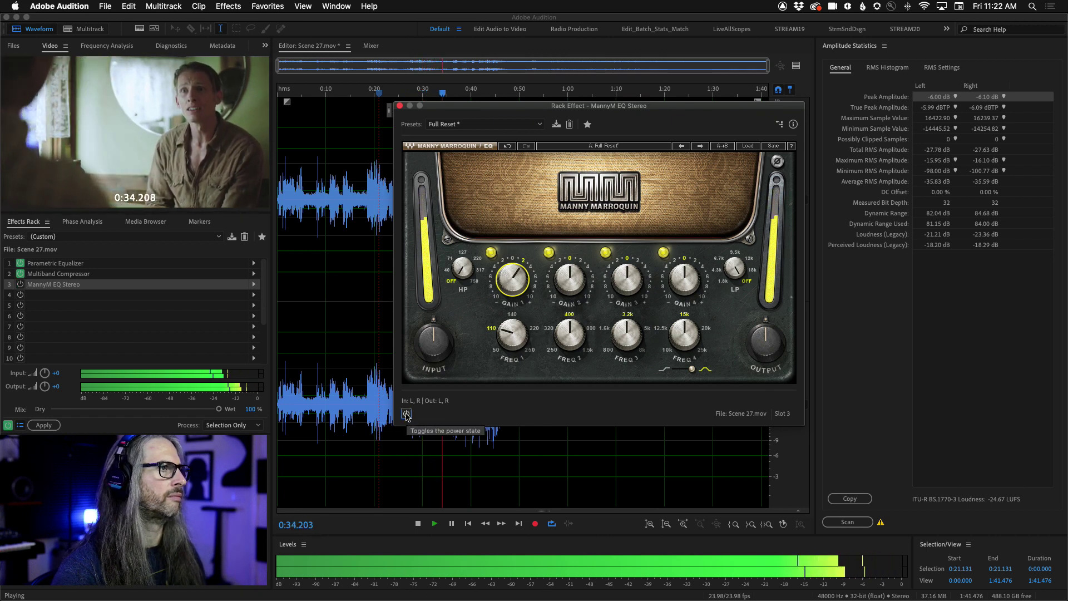
pyautogui.click(406, 413)
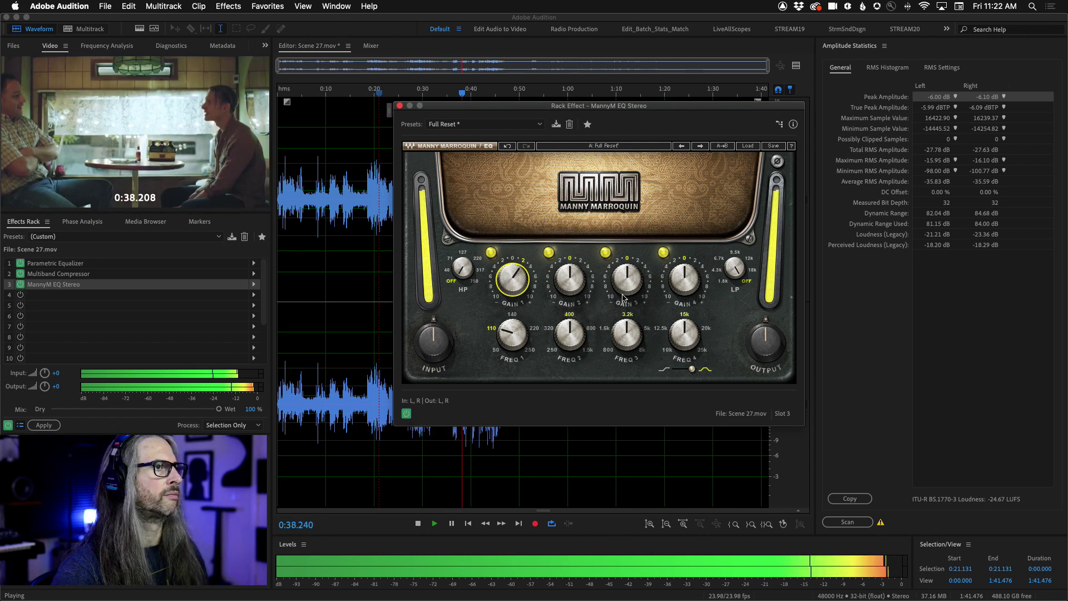
pyautogui.moveTo(678, 283)
pyautogui.mouseDown()
pyautogui.moveTo(678, 256)
pyautogui.moveTo(678, 275)
pyautogui.mouseUp()
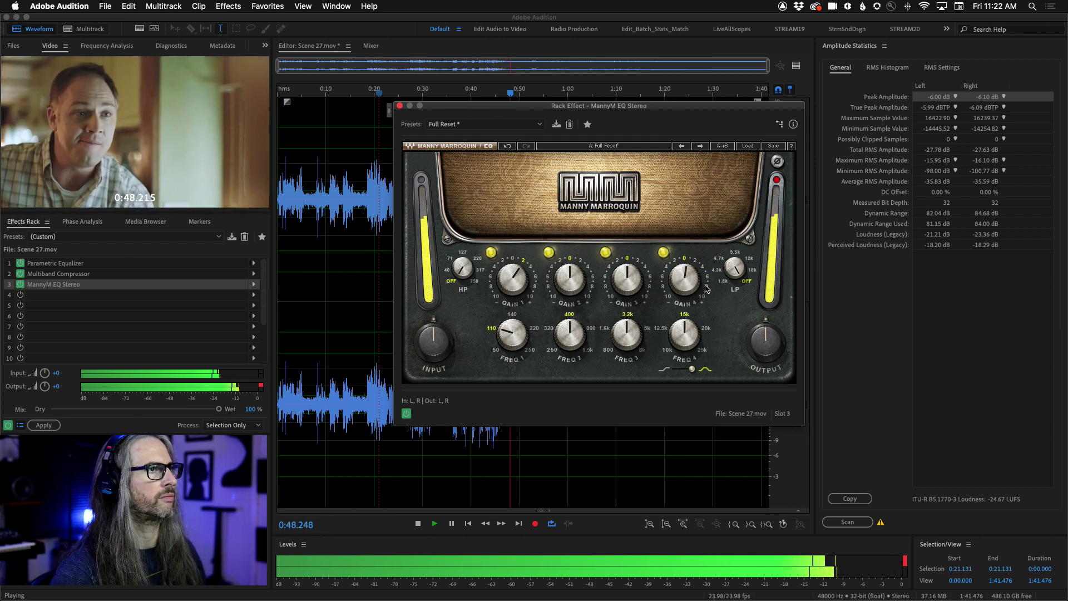
# - Clear the MannyM EQ's output clip indicator, stop playback, and close the effect window
pyautogui.click(778, 179)
pyautogui.press('space')
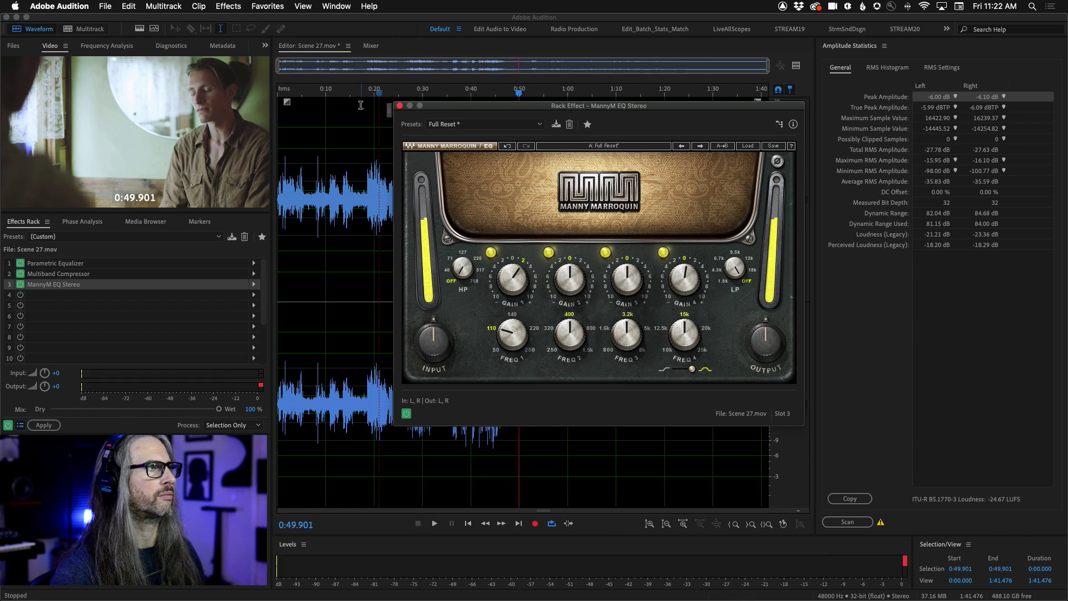
pyautogui.click(400, 106)
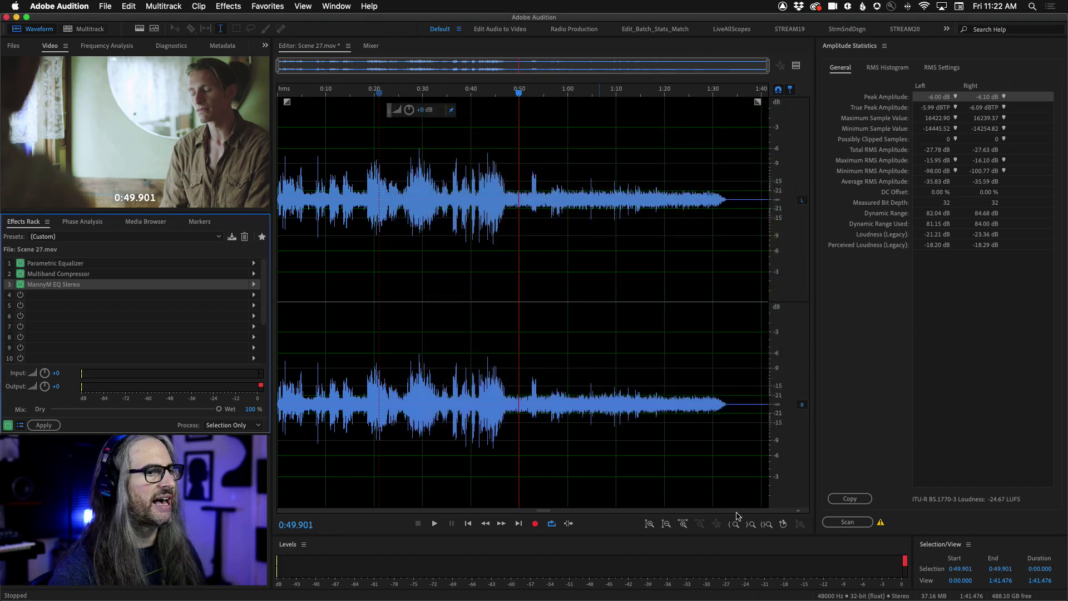
# - Add a Hard Limiter to slot 4 of the effects rack with its Maximum Amplitude set to -2 dB, and close its window
pyautogui.click(254, 295)
pyautogui.moveTo(323, 333)
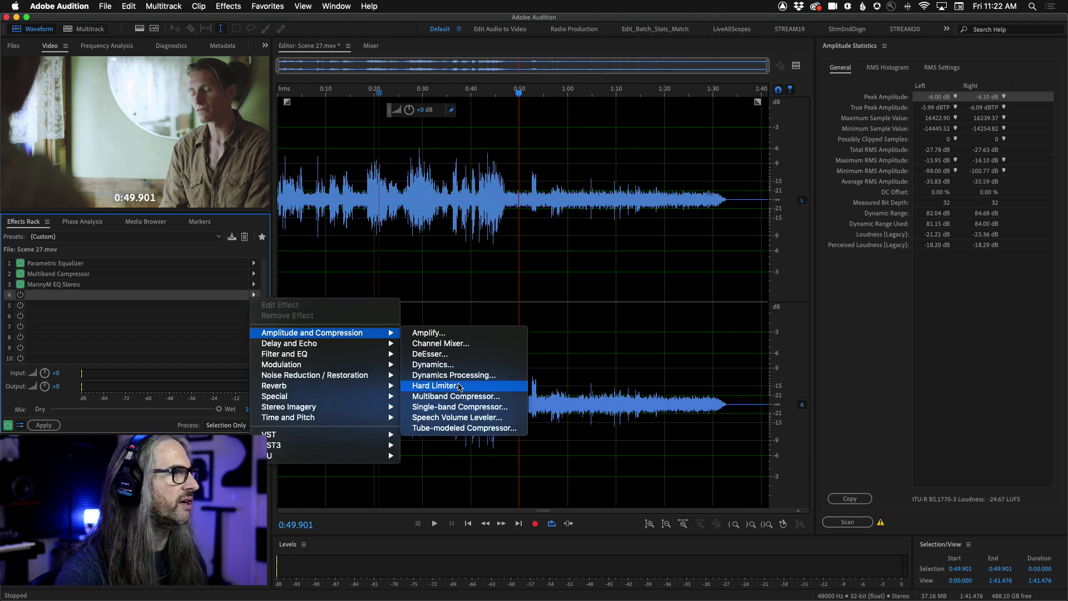
pyautogui.press('Return')
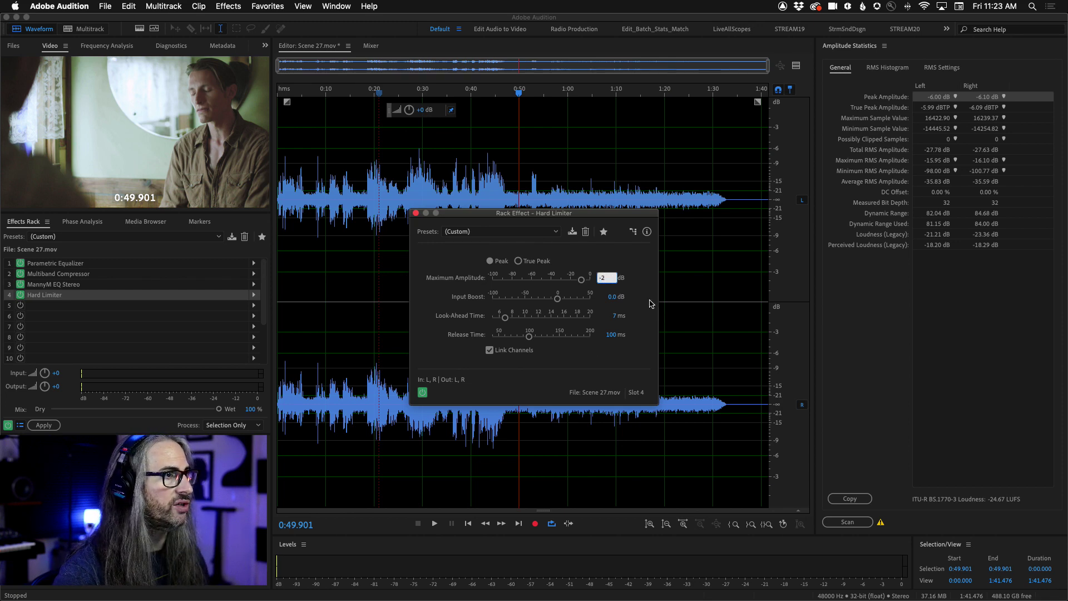
pyautogui.click(416, 213)
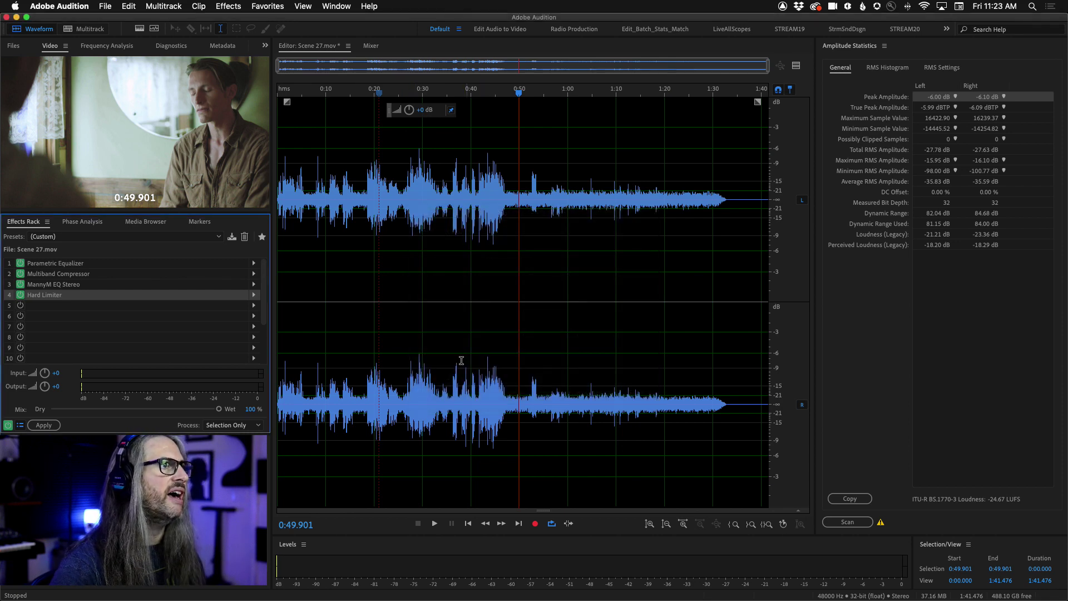
# - Set the level meters to the 24 dB range during playback, stop playback, and place the playhead at about 0:25.972
pyautogui.rightClick(850, 564)
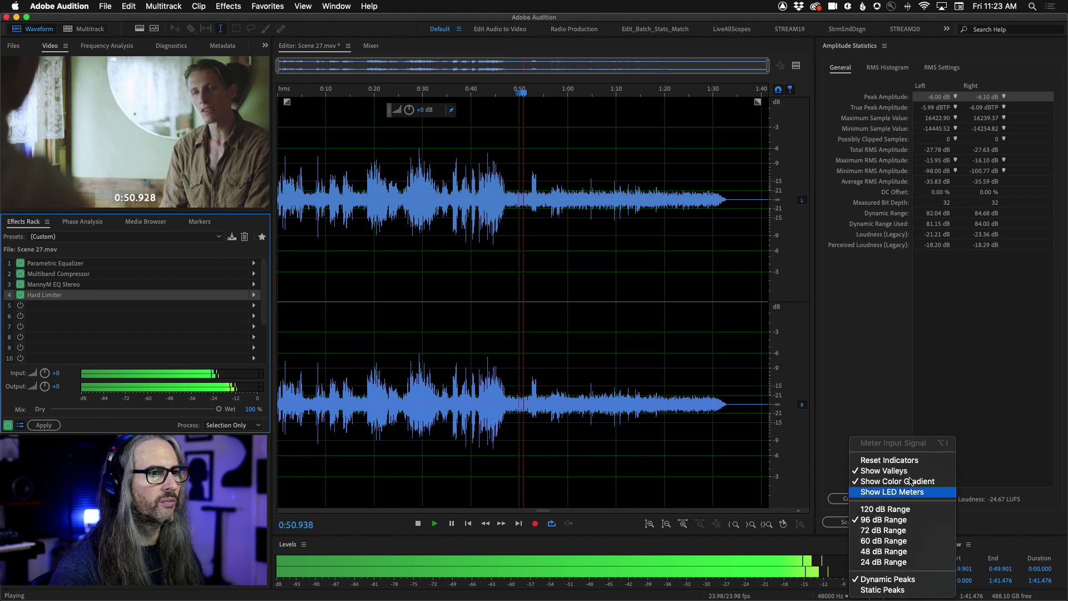
pyautogui.click(883, 562)
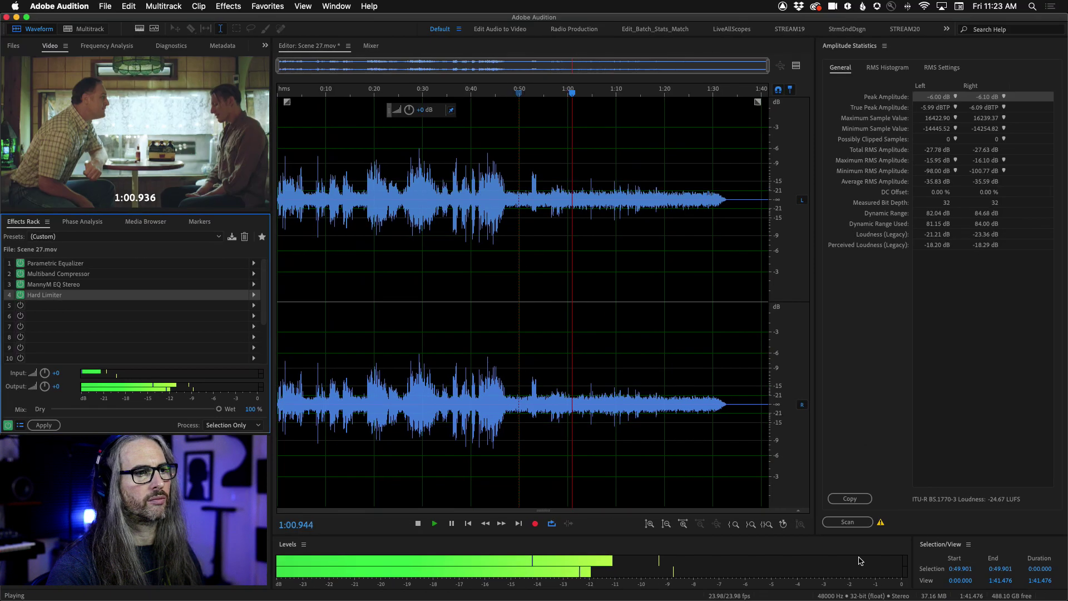
pyautogui.press('space')
pyautogui.click(403, 162)
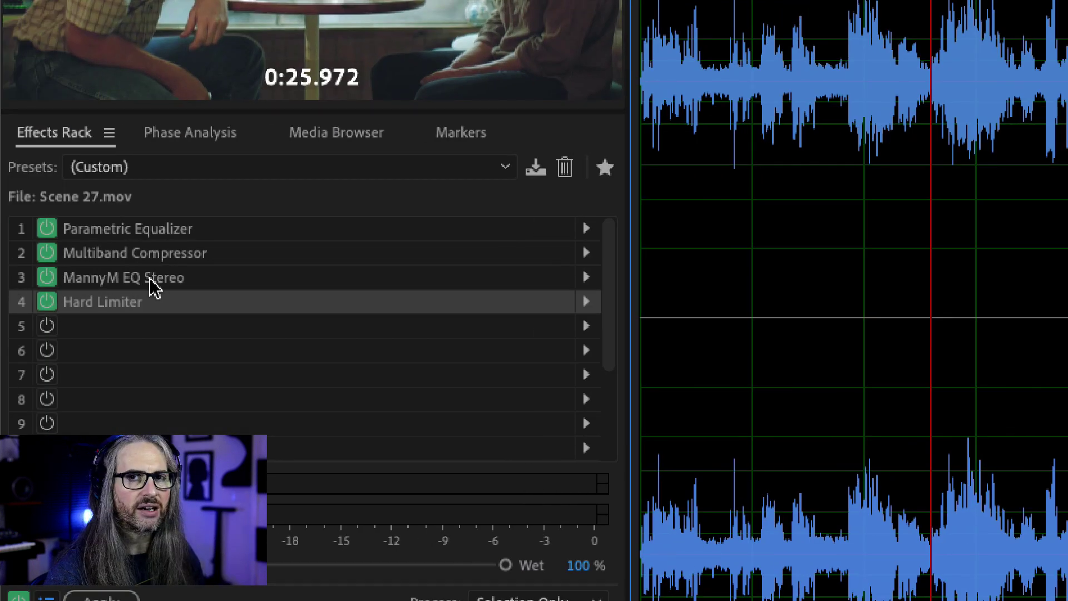
# - Apply the effects rack to the file with the Hard Limiter bypassed, and scan the processed audio's amplitude statistics
pyautogui.click(48, 303)
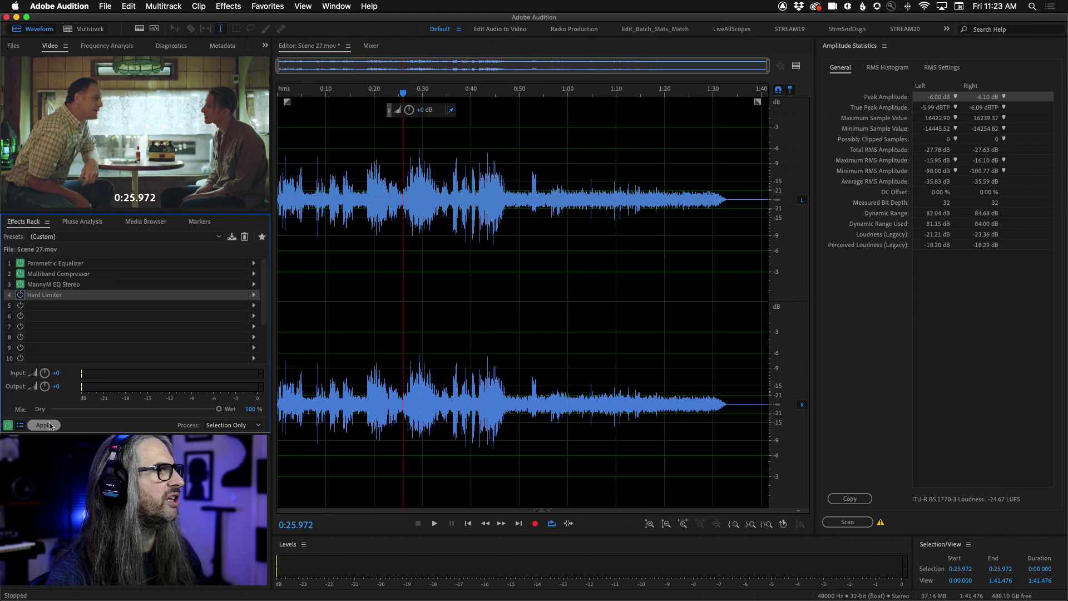
pyautogui.click(44, 425)
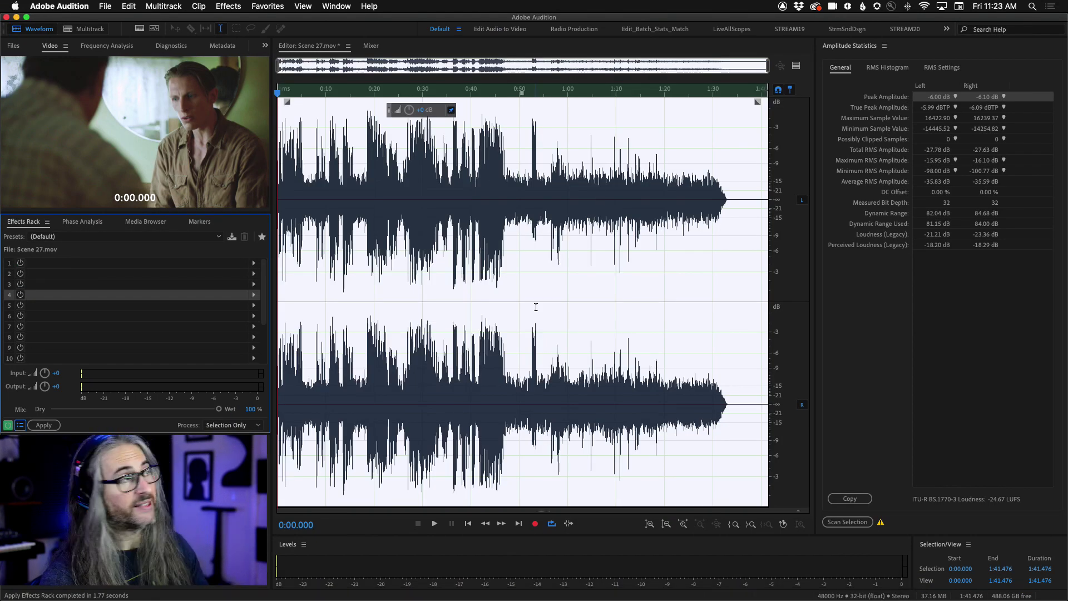
pyautogui.click(847, 522)
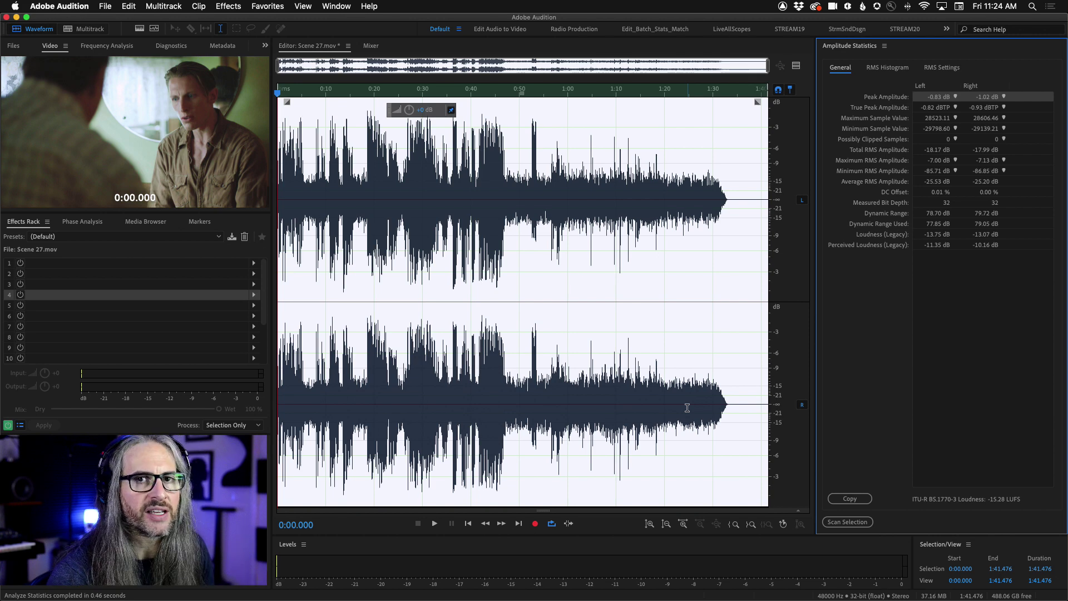
pyautogui.scroll(6, 690, 408)
pyautogui.scroll(1, 691, 408)
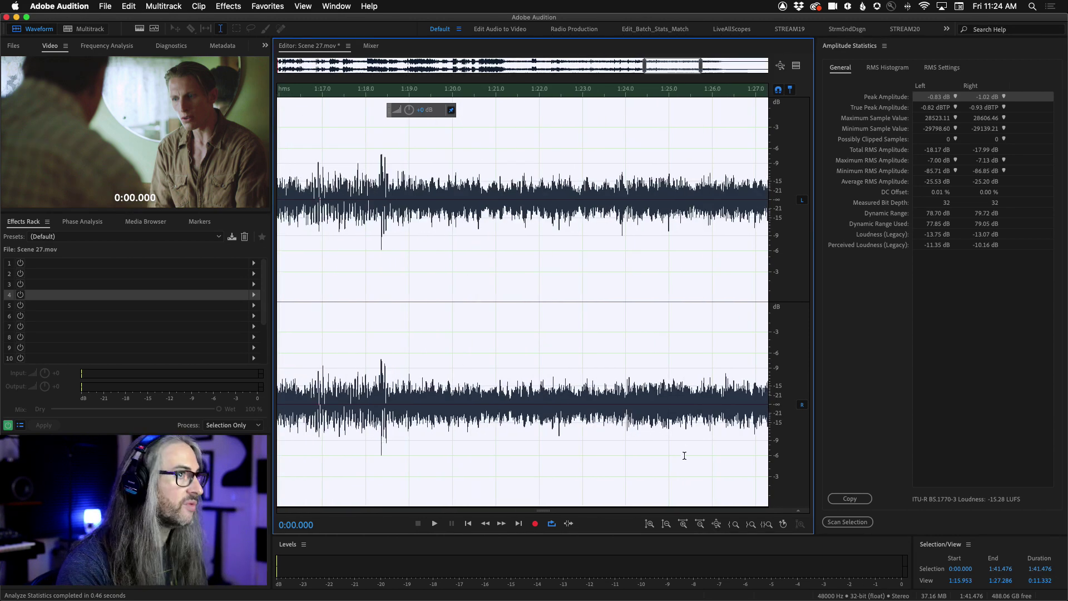
# - Undo the effects rack application and switch the Hard Limiter in slot 4 back on
pyautogui.press('super+z')
pyautogui.click(20, 295)
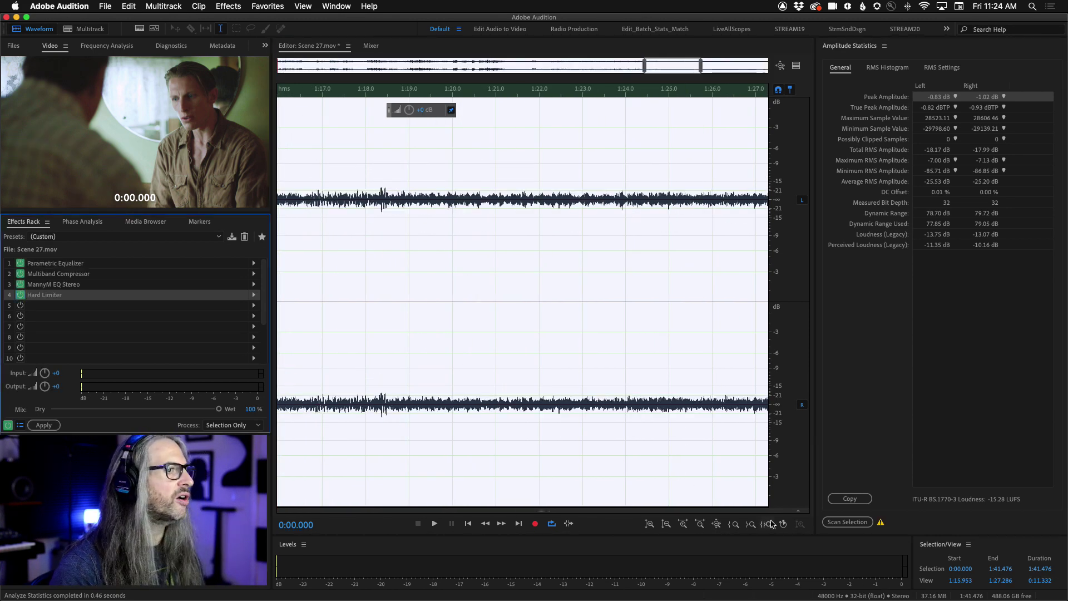
pyautogui.click(711, 524)
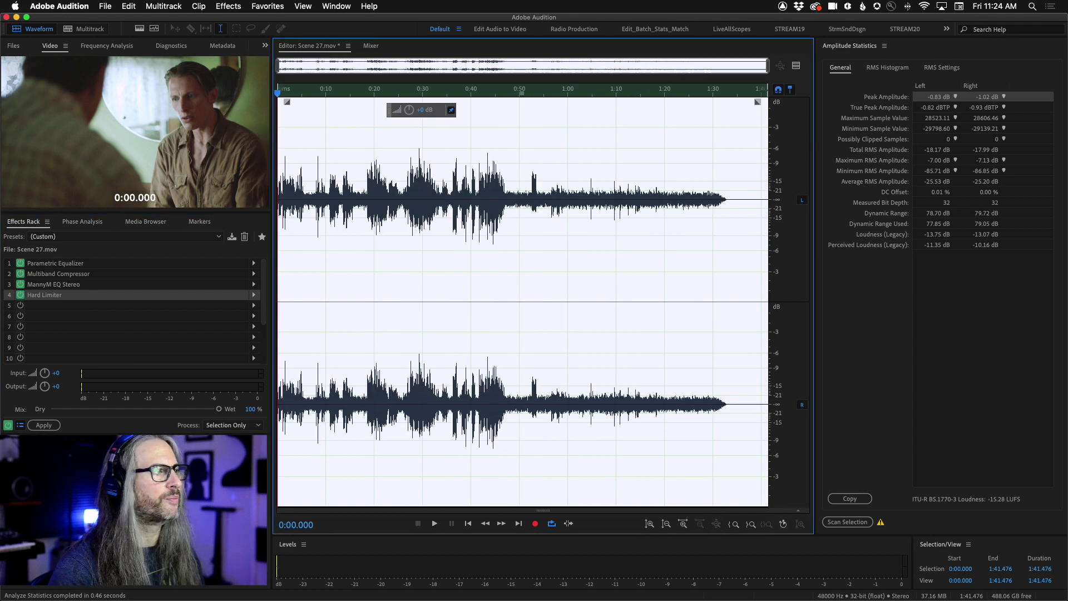
# - Apply the effects rack with the Hard Limiter active, and rescan the selection's amplitude statistics
pyautogui.click(43, 425)
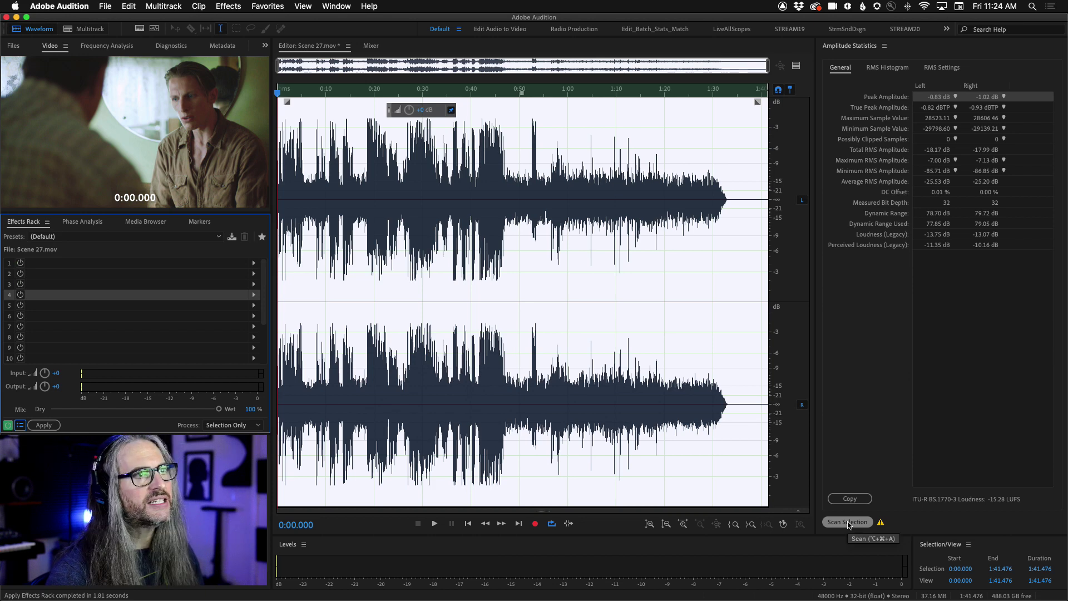
pyautogui.click(848, 523)
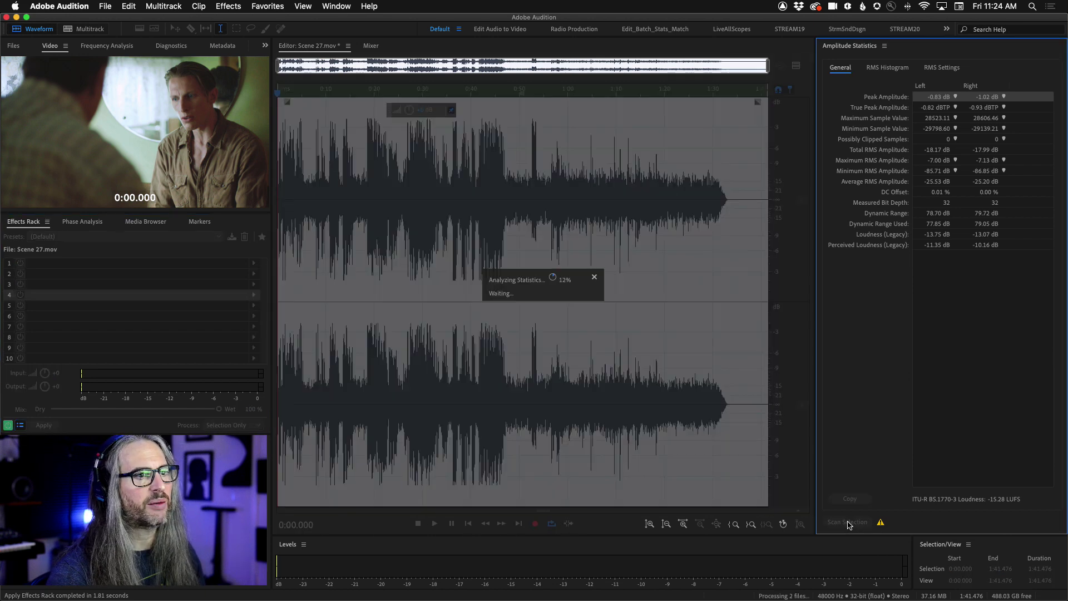